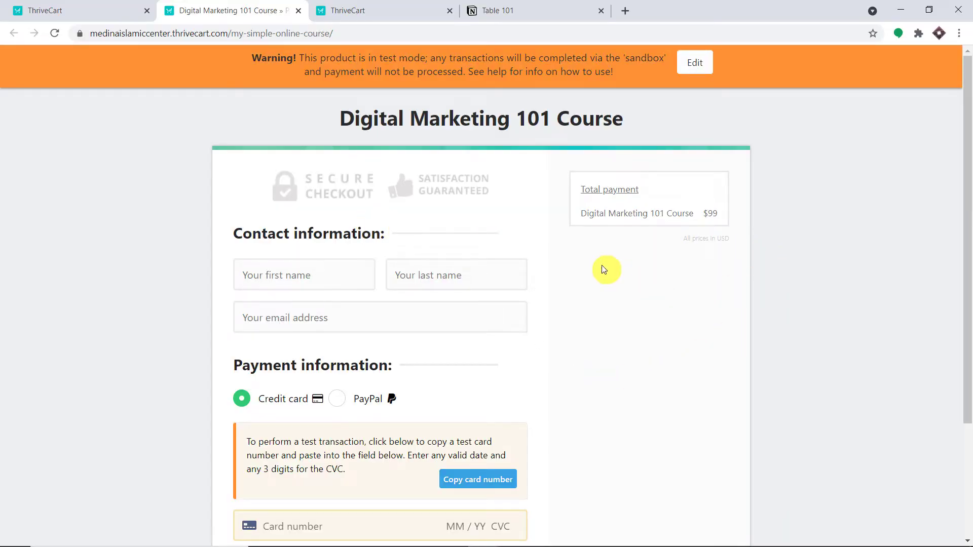
Step: Compare Table 101's two existing Notion rows, ending on the Digital Marketing 101 Course checkout
left_click(573, 5)
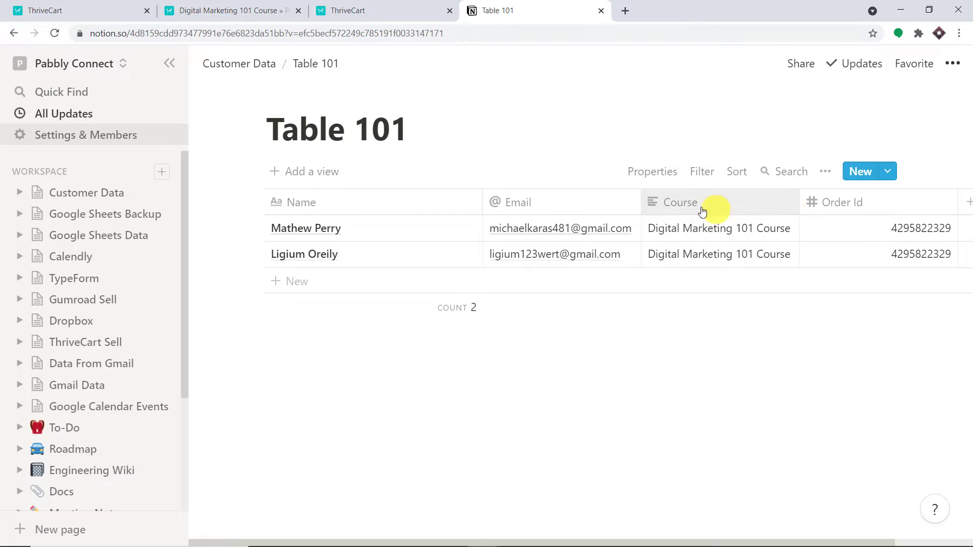
left_click(255, 8)
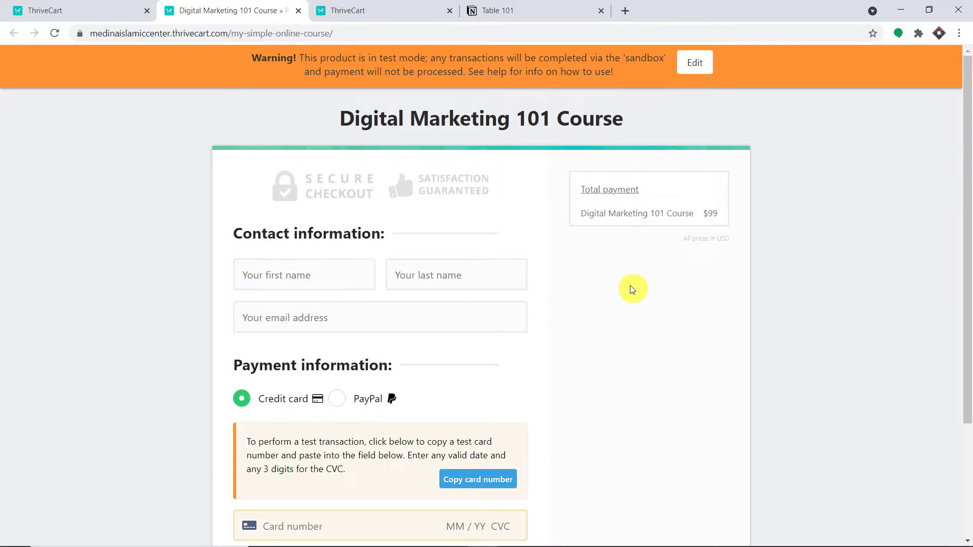
left_click(504, 8)
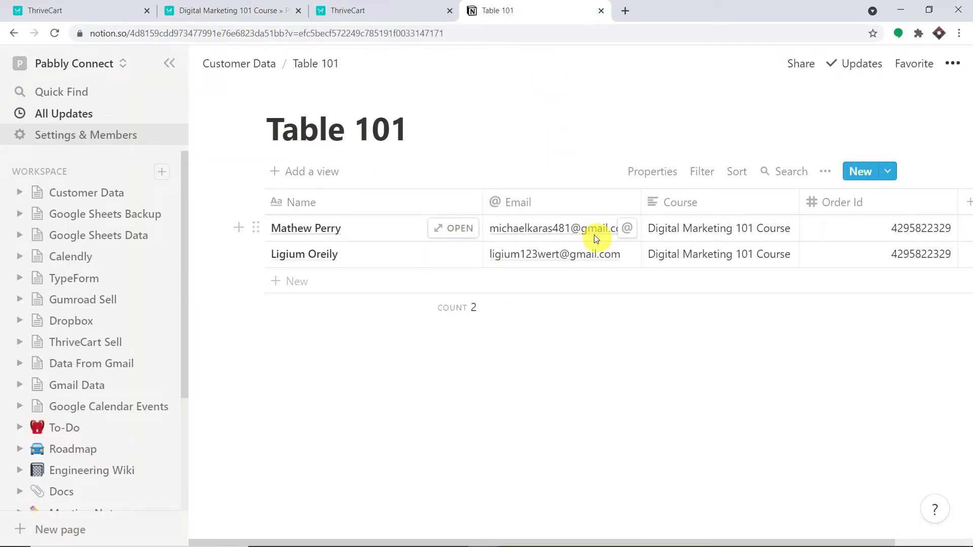
left_click(254, 9)
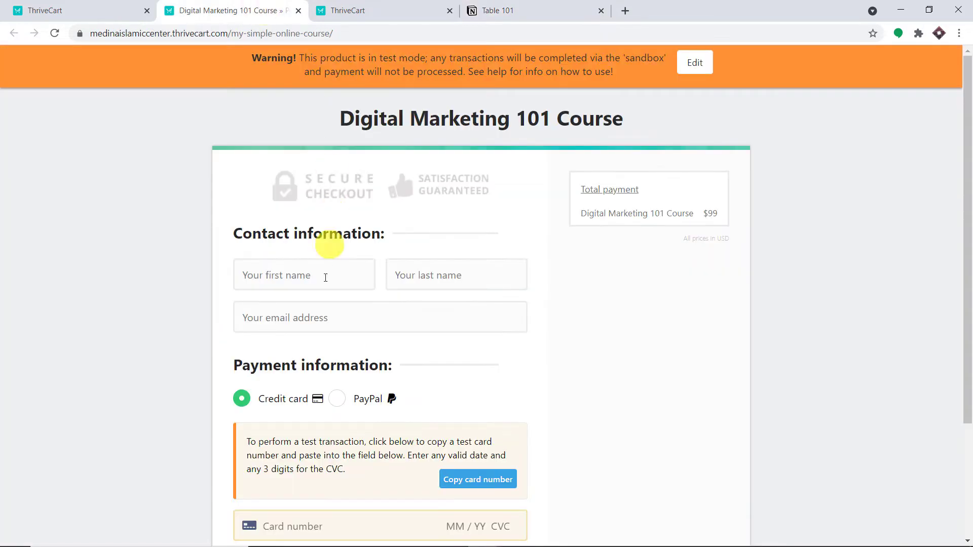
Step: Autofill the buyer's name and email from a saved entry
left_click(318, 273)
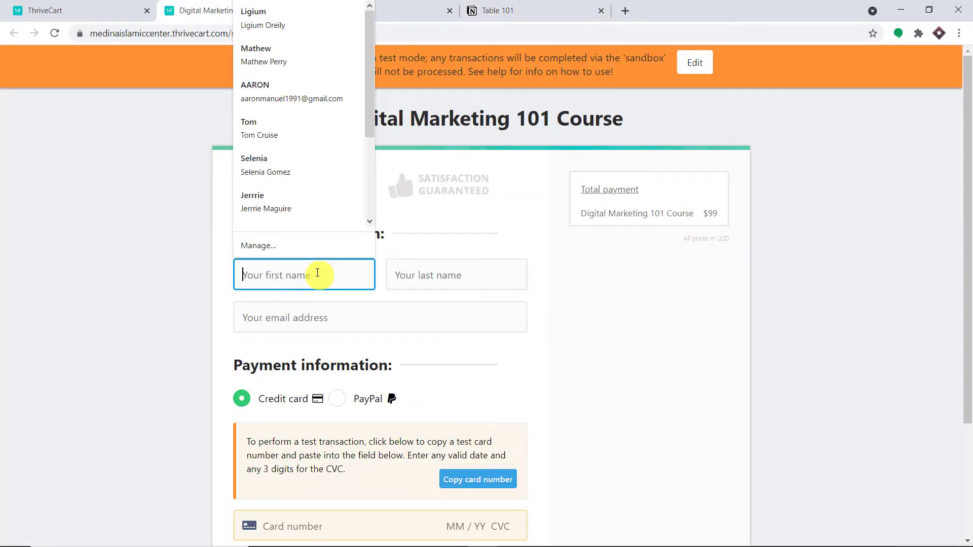
left_click(313, 139)
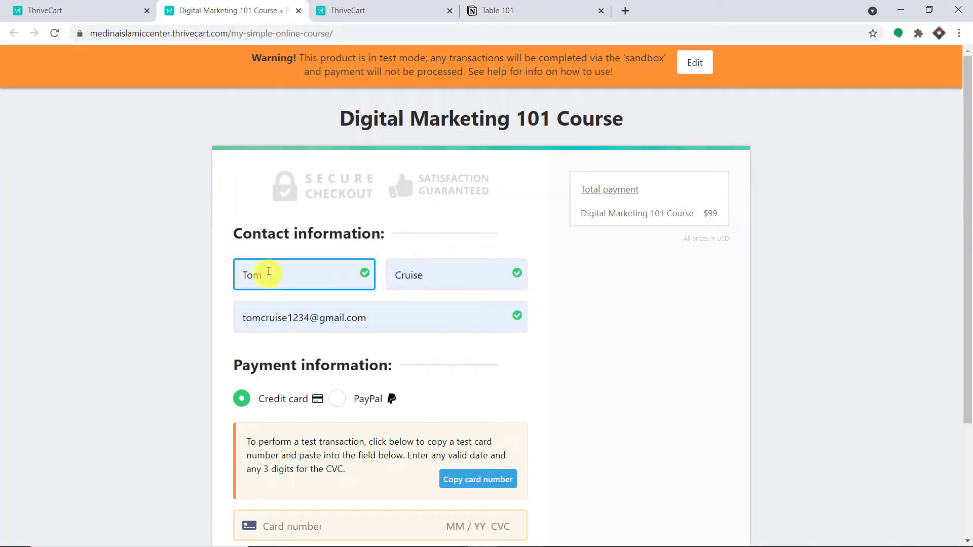
scroll(473, 269, "down", 2)
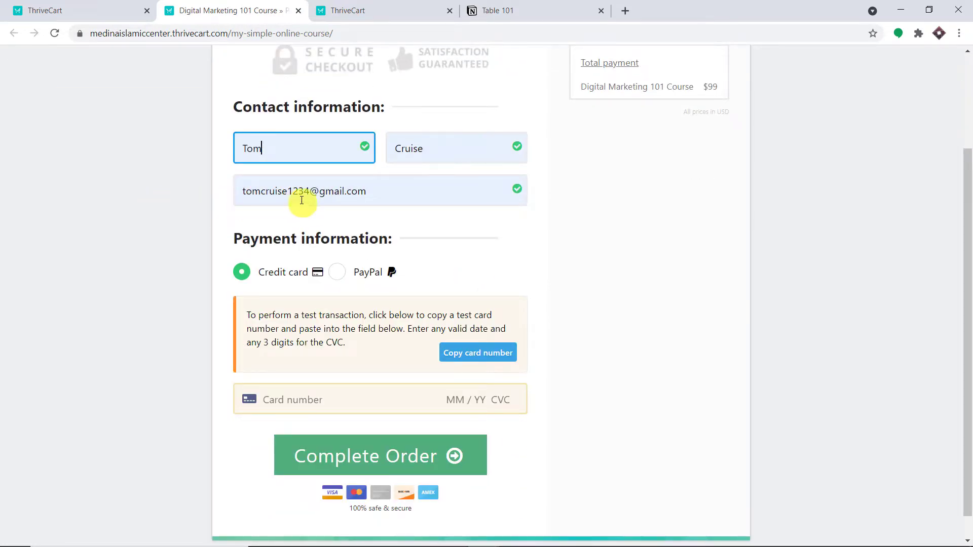
scroll(456, 211, "down", 1)
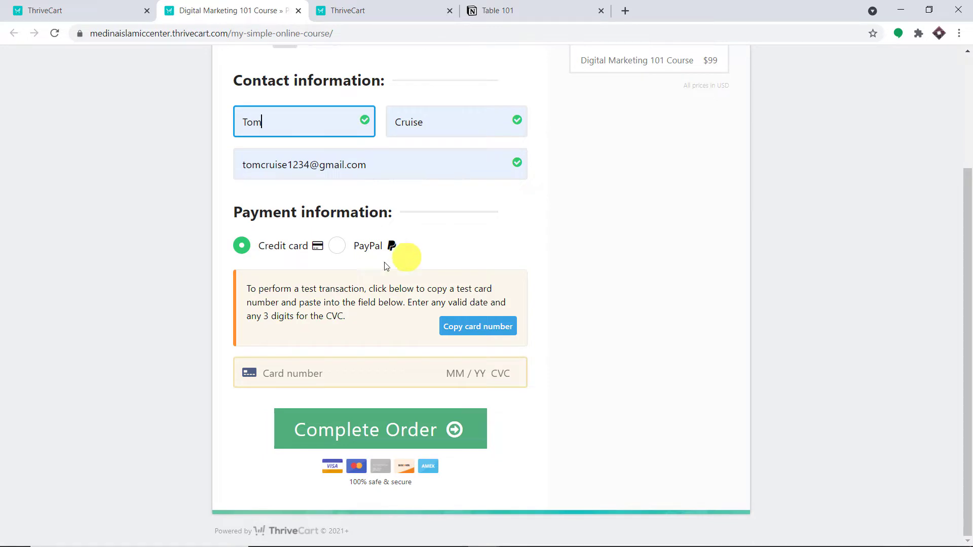
Step: Paste the test card number, enter expiry date and CVC, and complete the $99 order
left_click(324, 373)
right_click(324, 370)
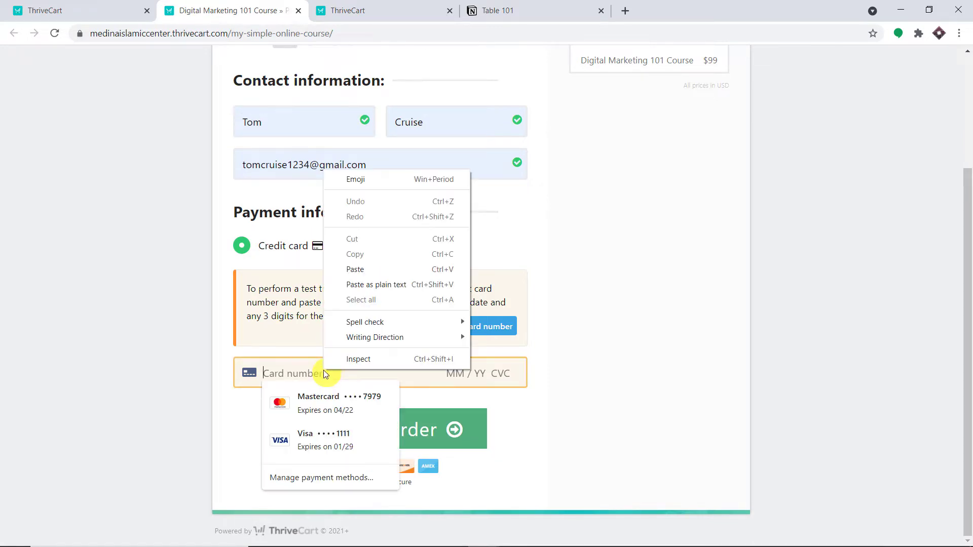
left_click(365, 269)
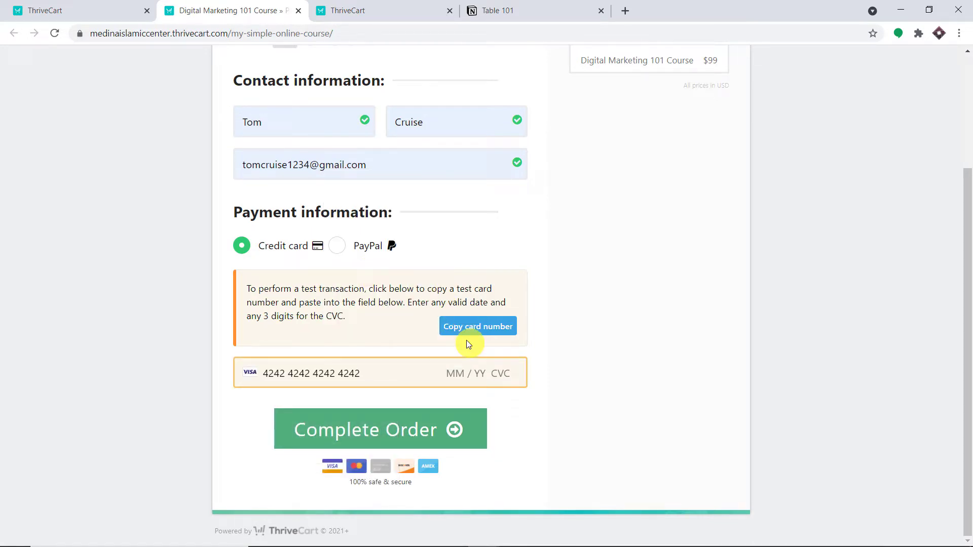
type("04 / ")
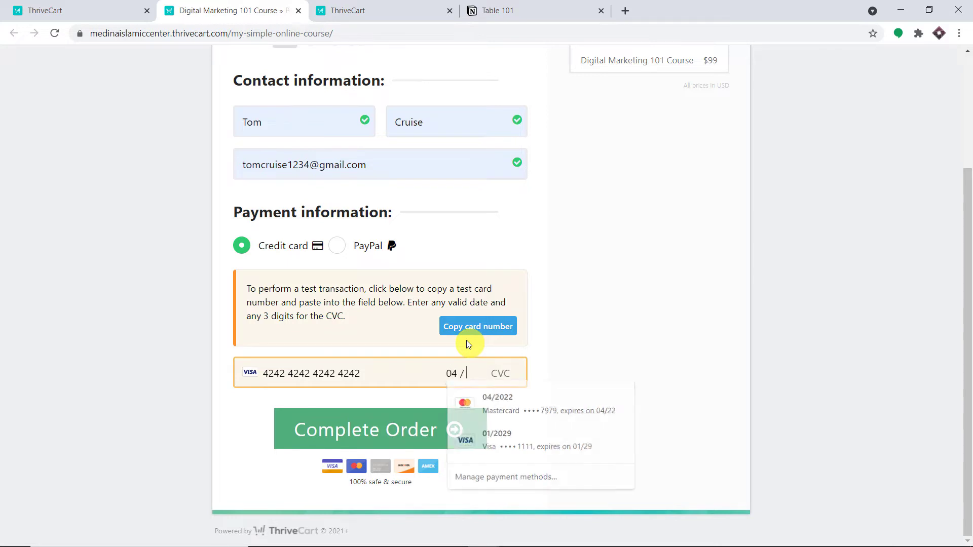
type("56 ")
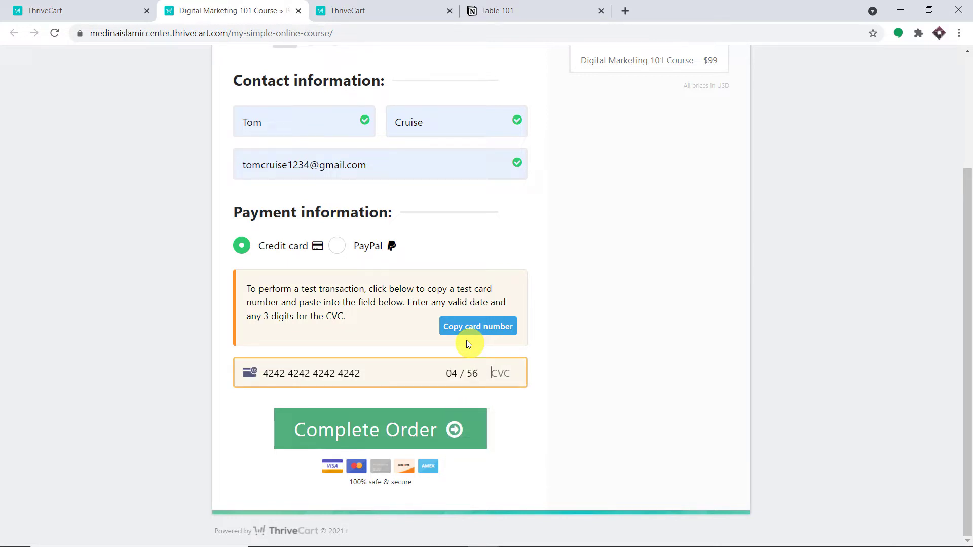
type("765")
left_click(406, 428)
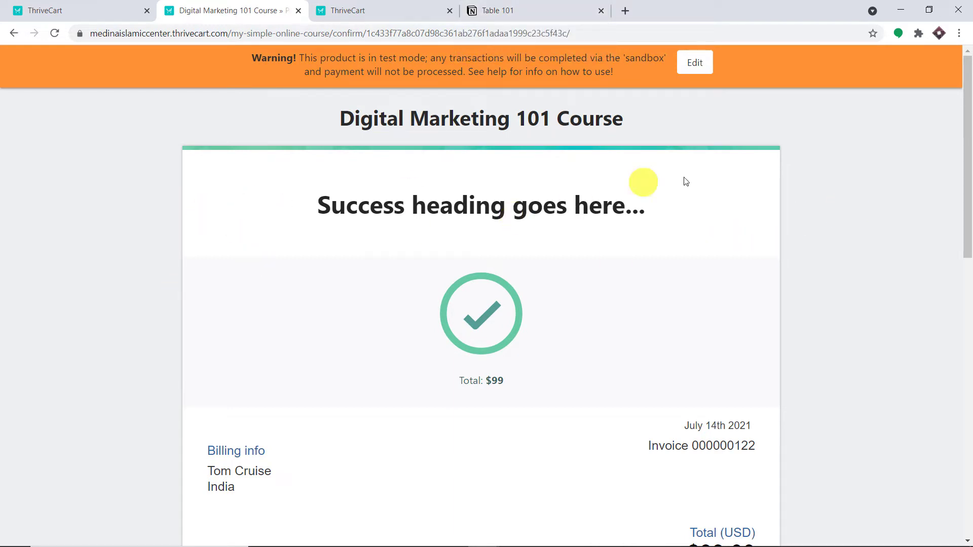
Step: Reload Notion's Table 101 and inspect the new buyer's name cell in the third row
left_click(496, 6)
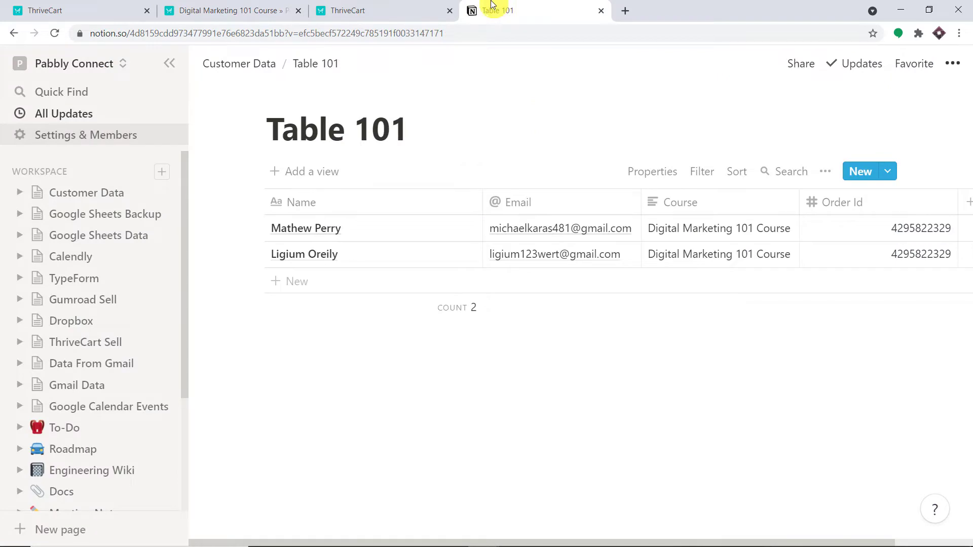
left_click(54, 33)
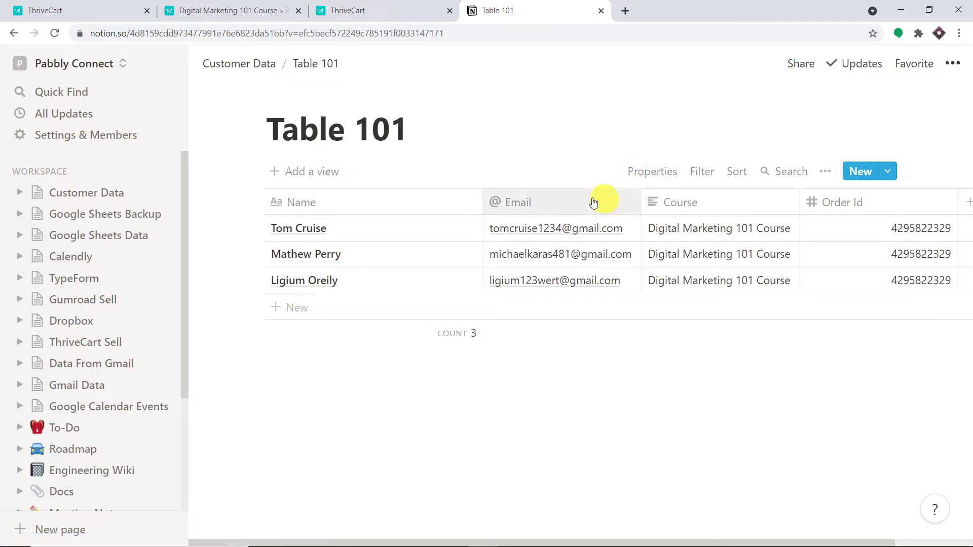
left_click(338, 222)
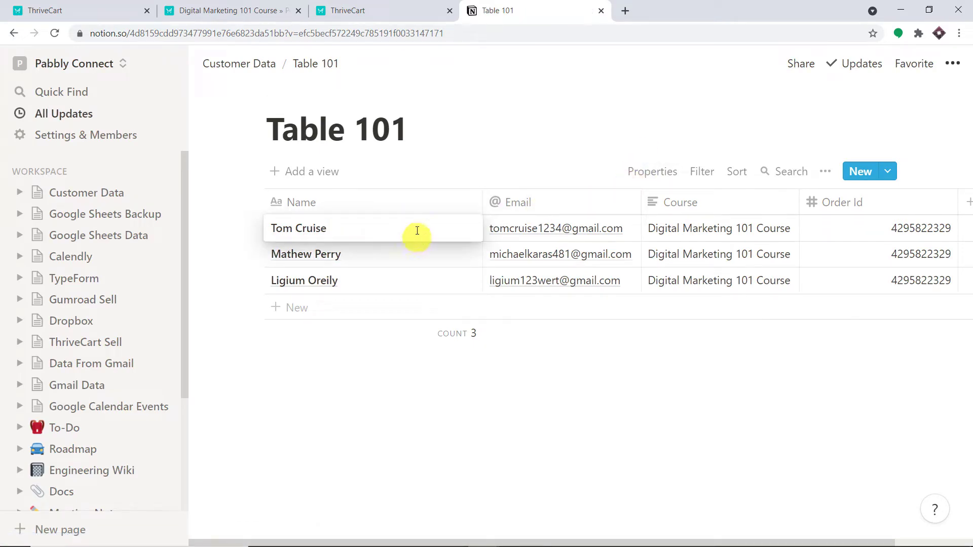
key("Escape")
Step: Open the new buyer's row as a page to review its email, course and order ID
left_click(308, 225)
key("Escape")
left_click(452, 229)
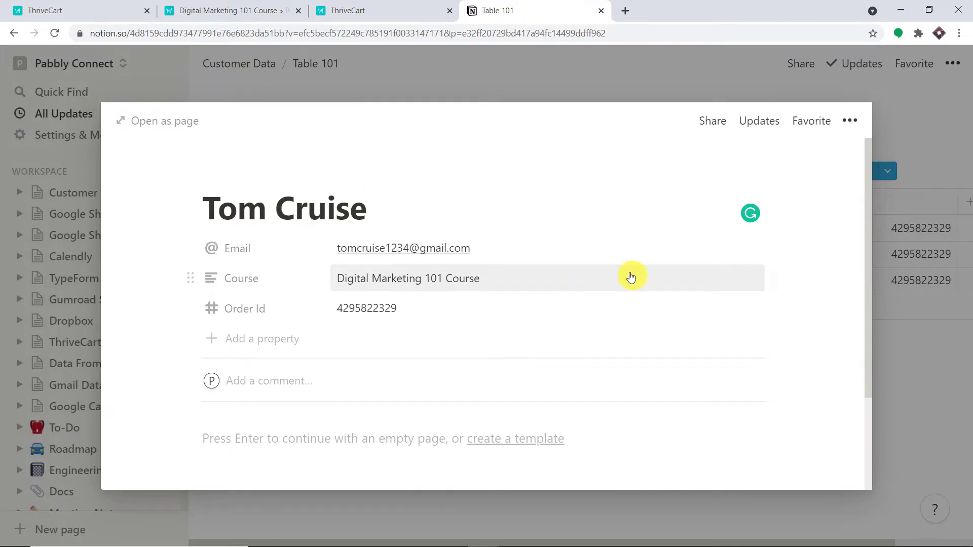
left_click(624, 11)
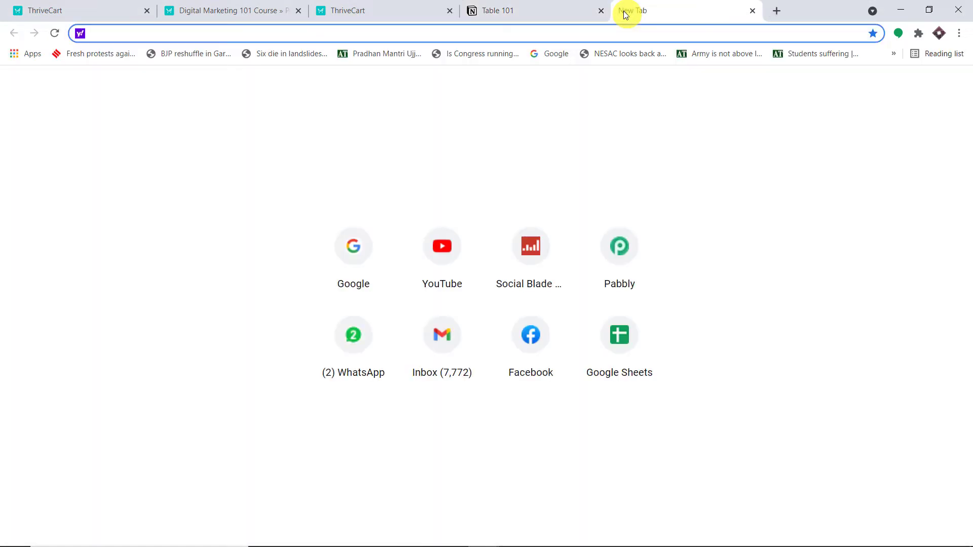
Step: Load pabbly.com, sign in, and launch the Pabbly Connect app
type("p")
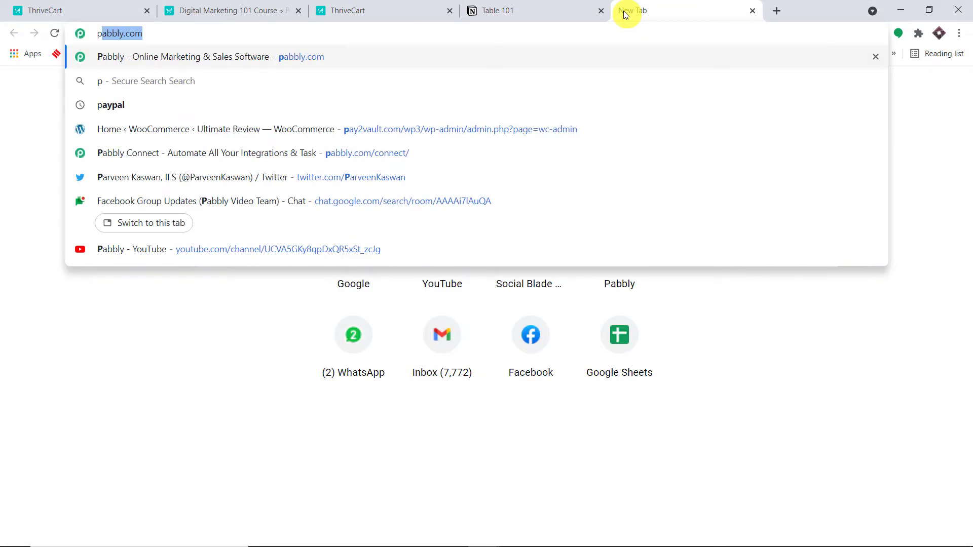
key("Return")
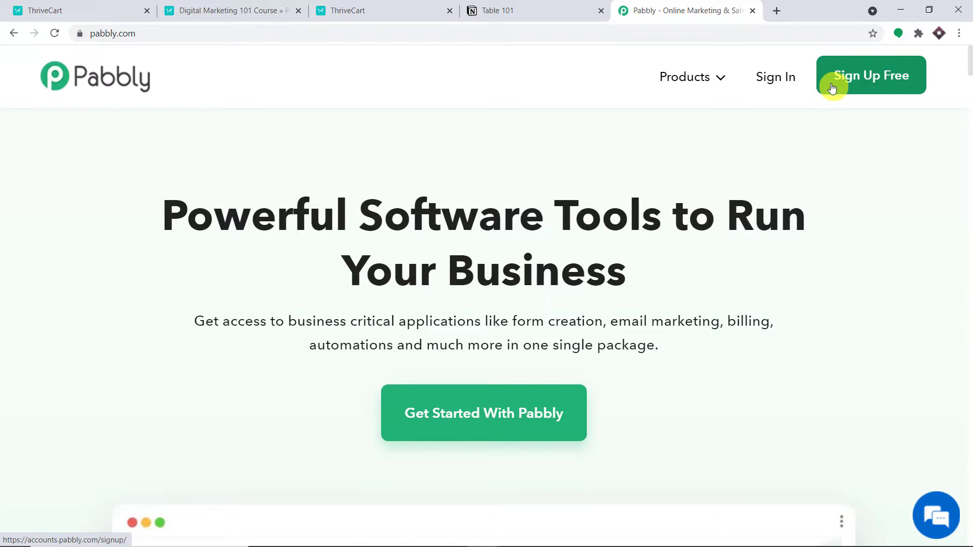
left_click(780, 88)
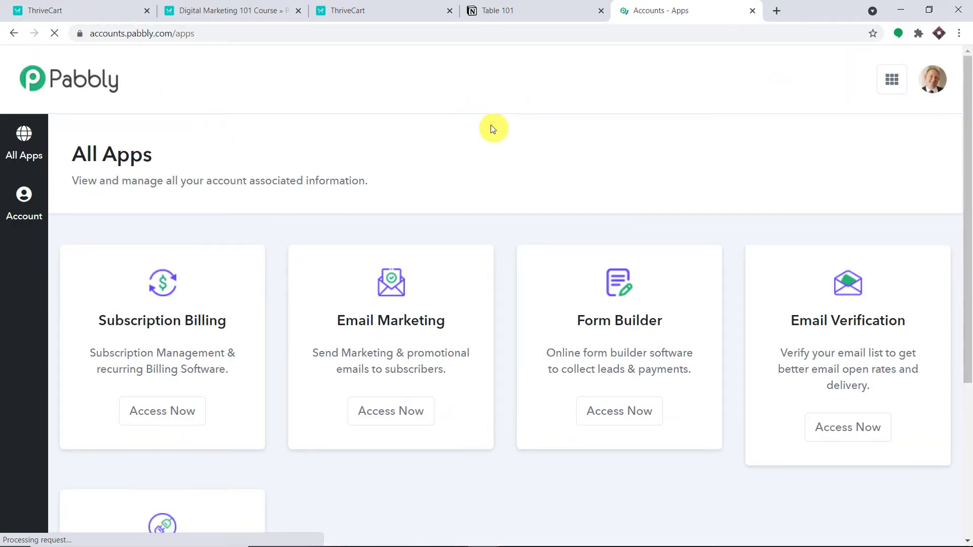
scroll(490, 126, "down", 5)
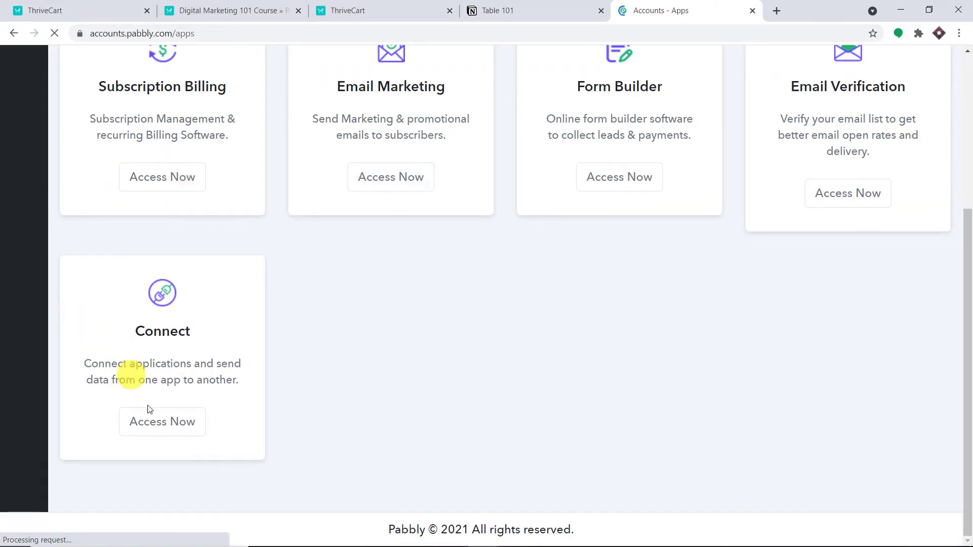
left_click(157, 421)
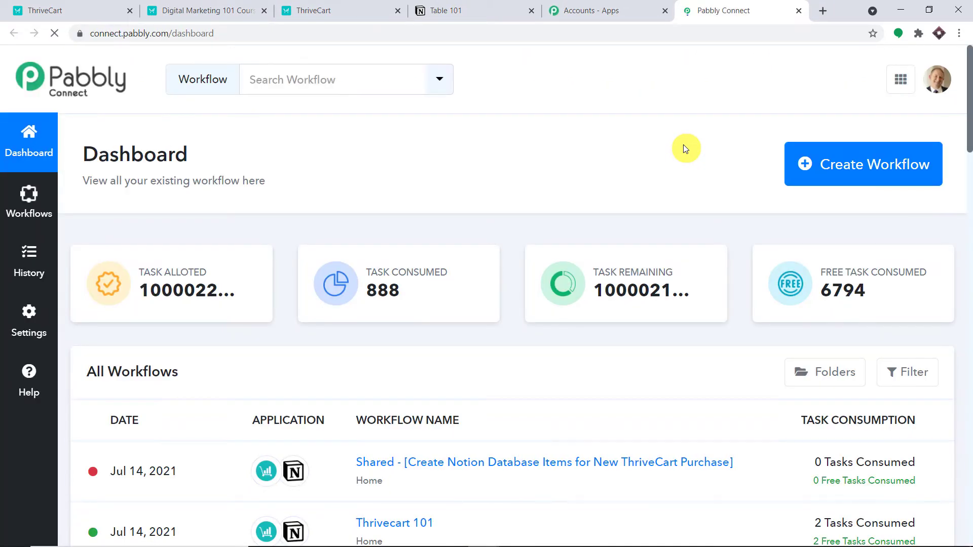
Step: Create a workflow named 'ThriveCart to Notion' and collapse its trigger step
left_click(879, 170)
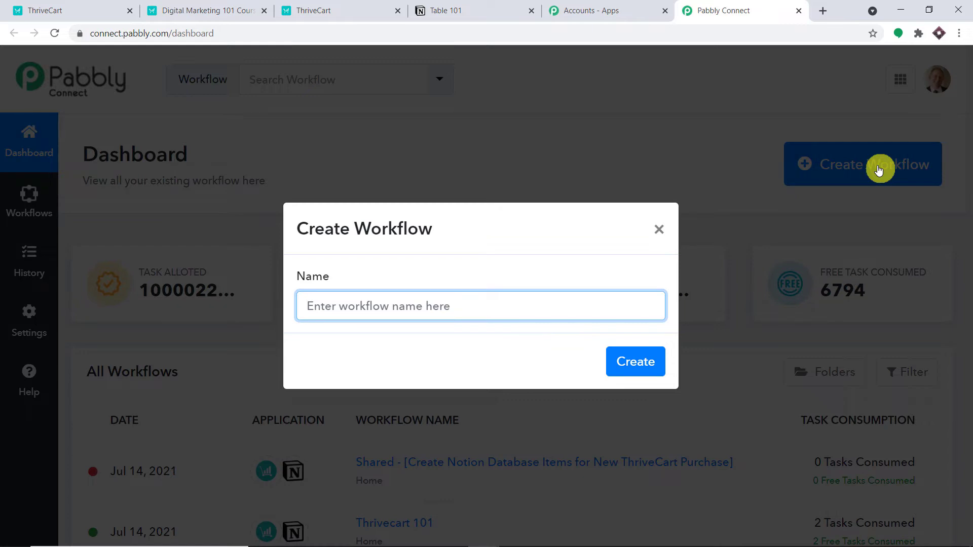
type("ThriveCart to Notion")
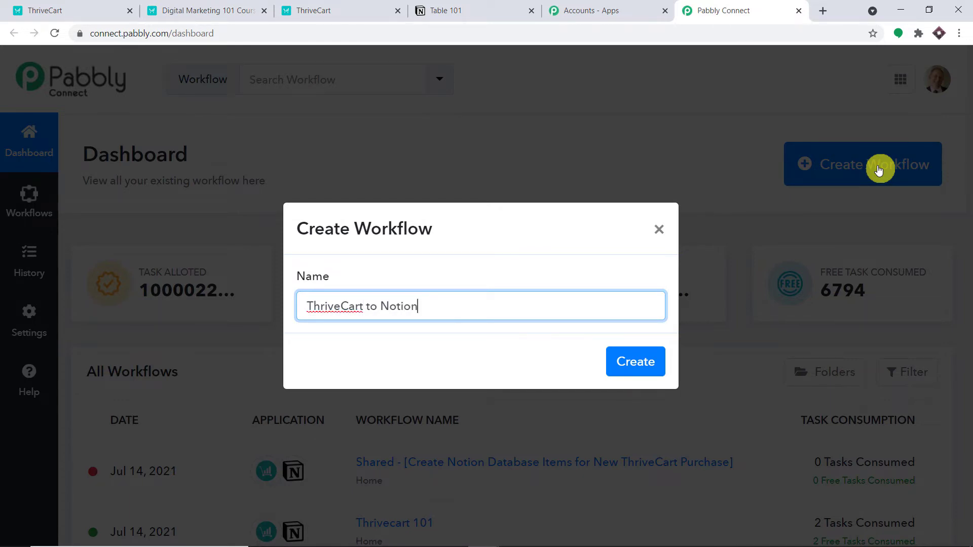
left_click(640, 362)
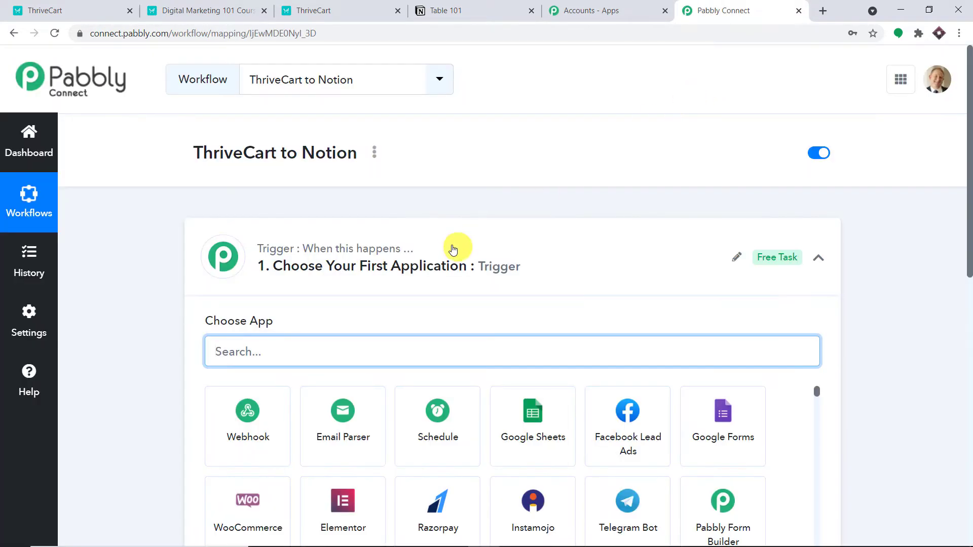
left_click(455, 248)
scroll(554, 202, "down", 1)
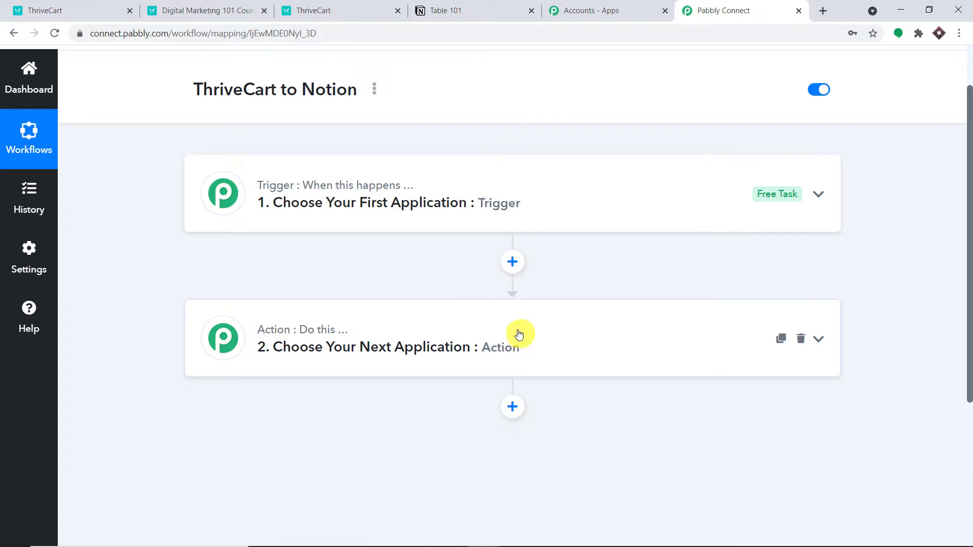
Step: Choose ThriveCart as the trigger app
left_click(439, 199)
left_click(349, 290)
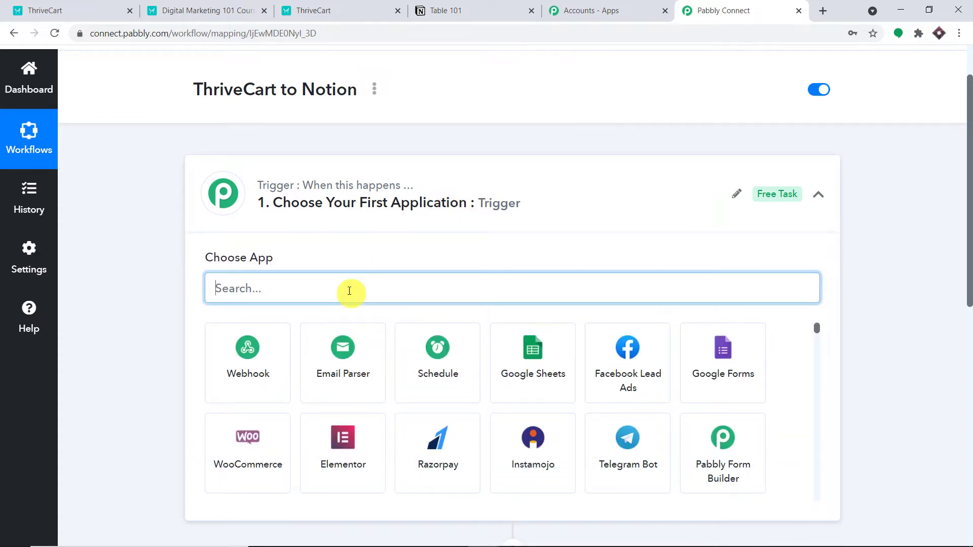
type("thrive")
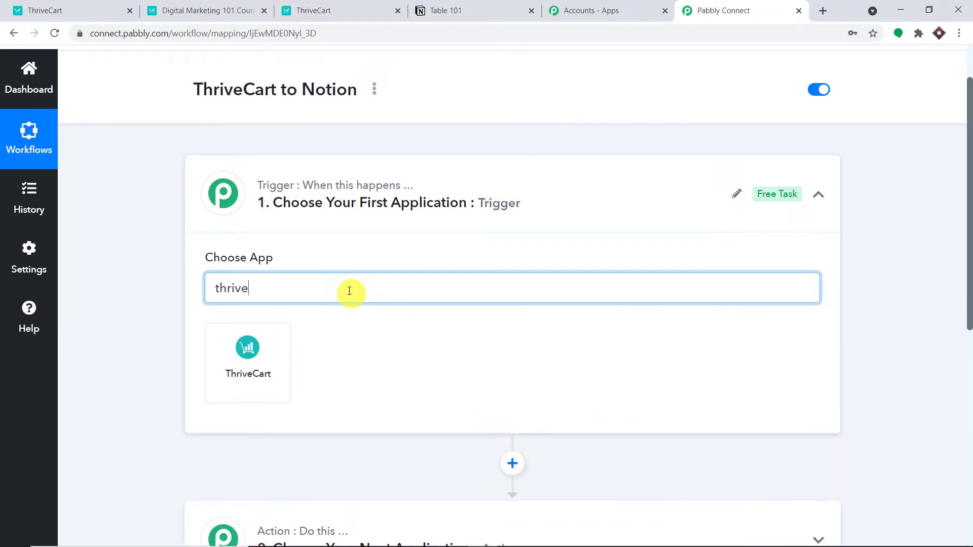
left_click(272, 364)
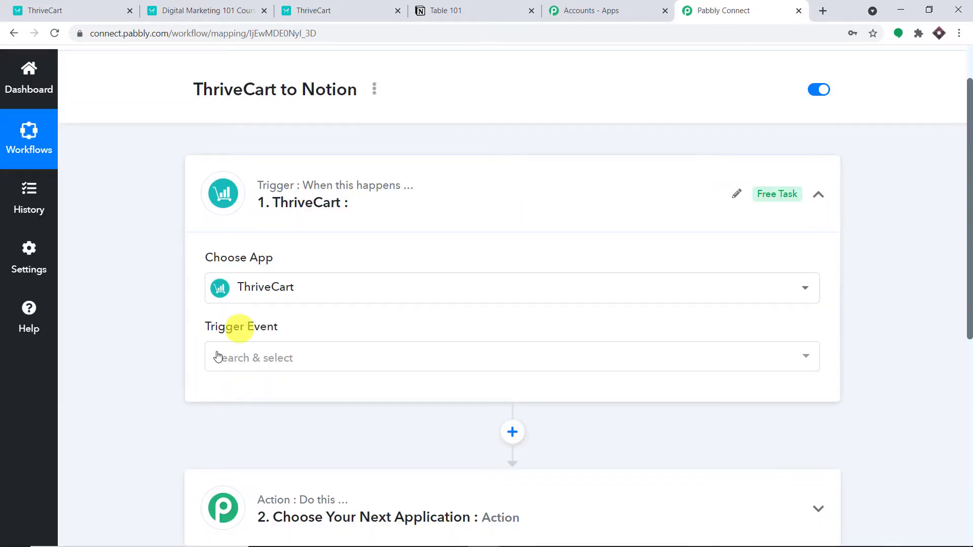
Step: Set the trigger event to Product Purchase and start connecting the ThriveCart account
left_click(263, 357)
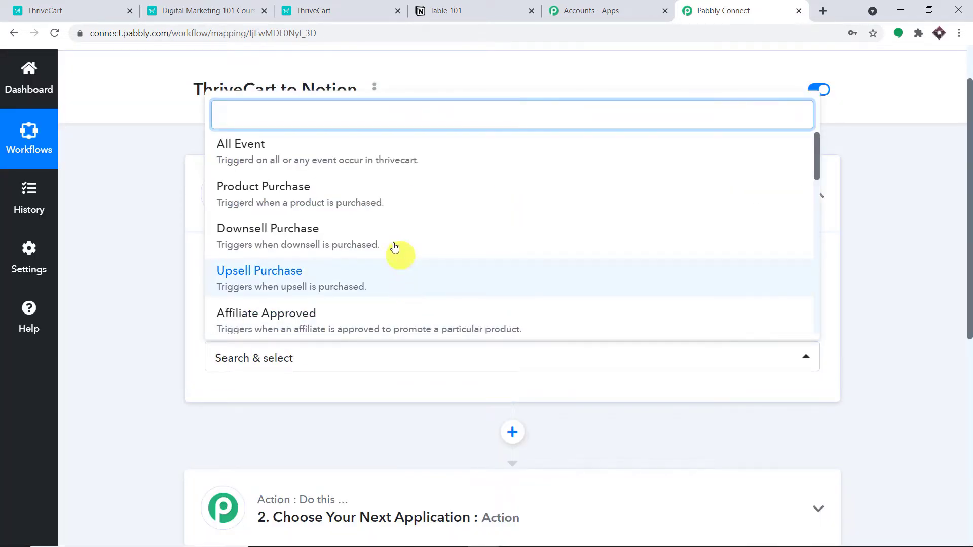
left_click(365, 188)
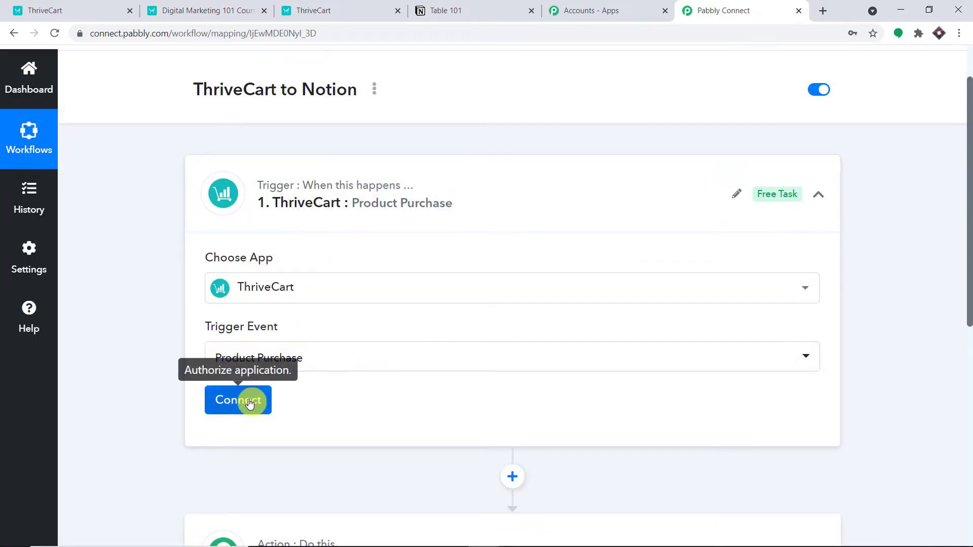
left_click(250, 403)
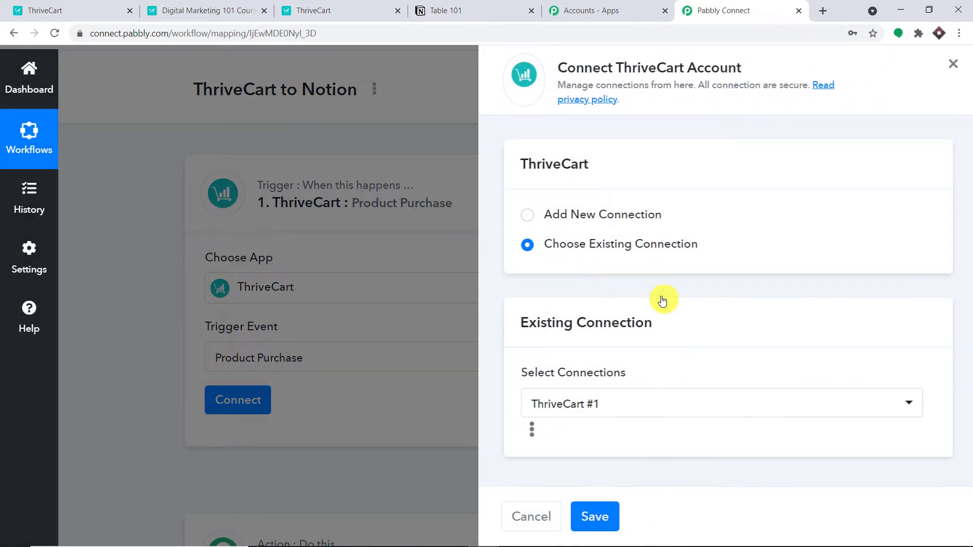
Step: Start a new ThriveCart #2 connection awaiting an API key in its Token field
left_click(511, 215)
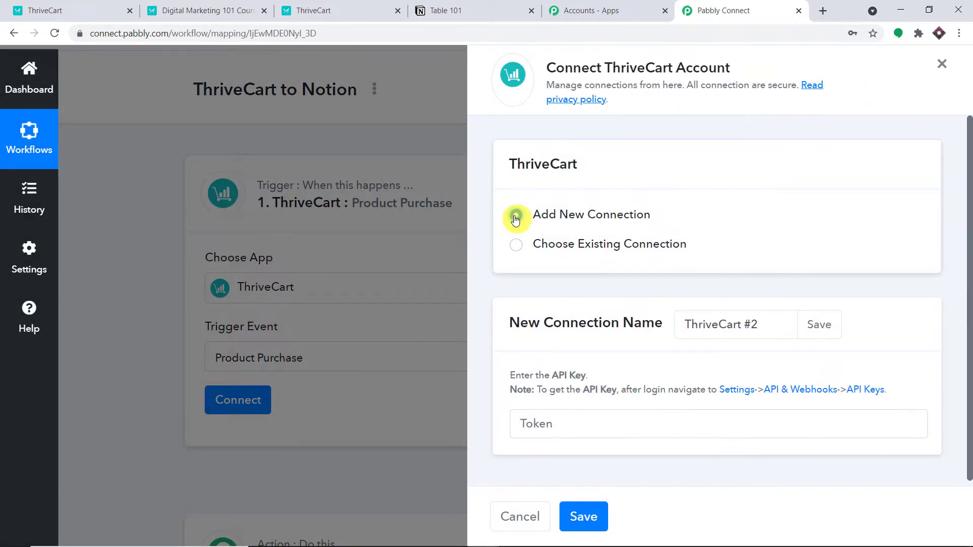
left_click(577, 417)
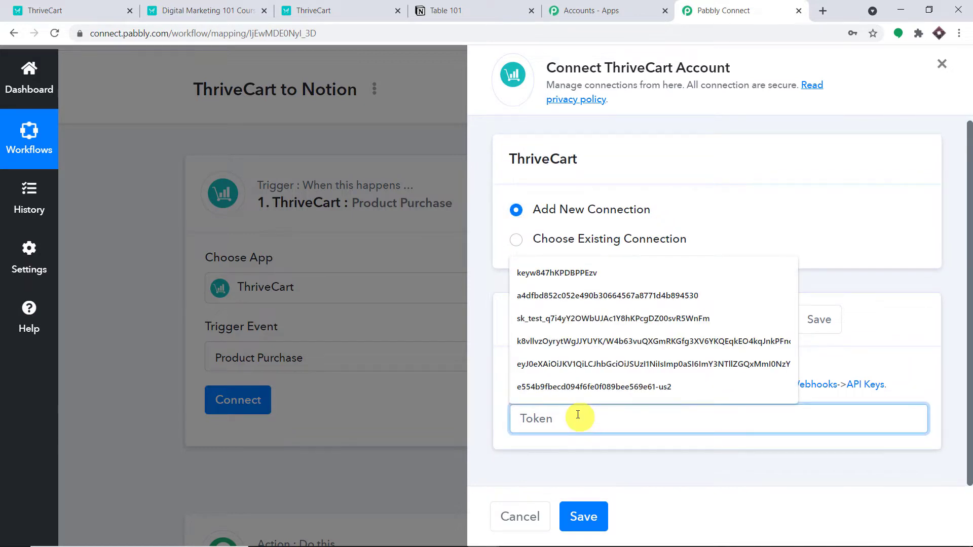
left_click(630, 397)
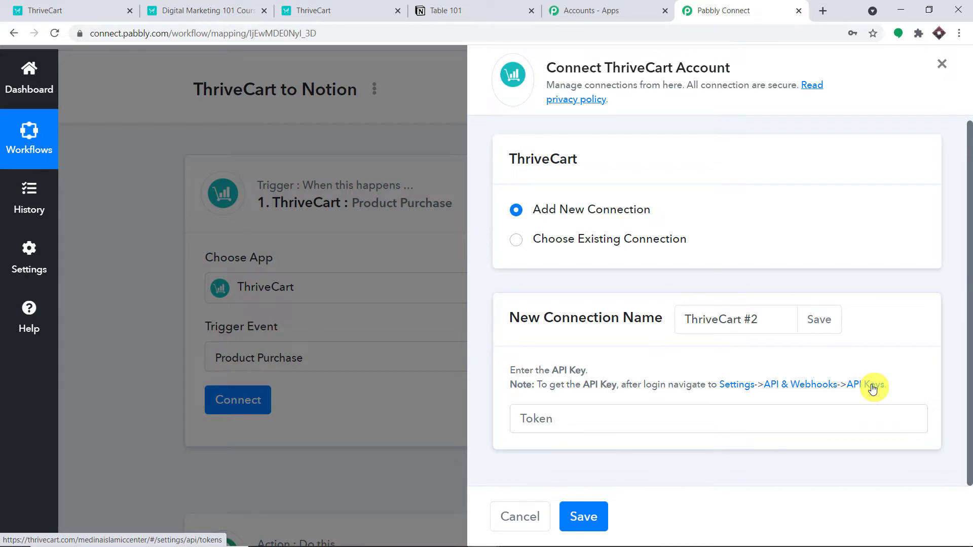
left_click(344, 5)
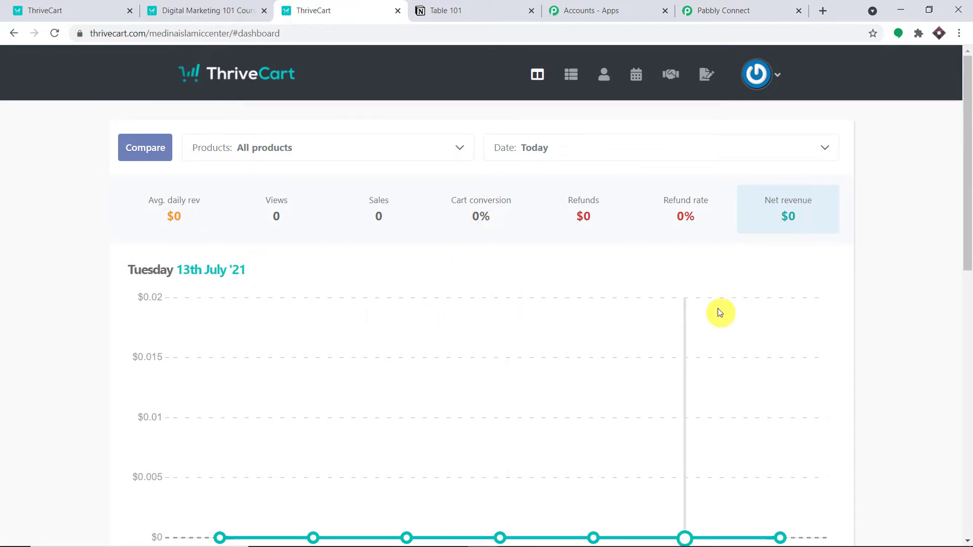
Step: Go to ThriveCart Settings > API & webhooks and view the API keys
left_click(767, 75)
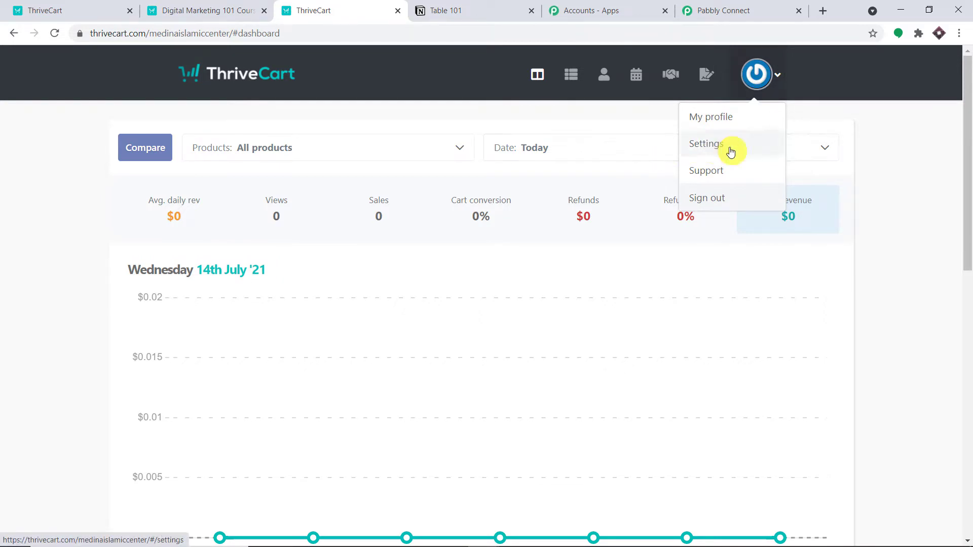
left_click(730, 152)
scroll(734, 153, "down", 1)
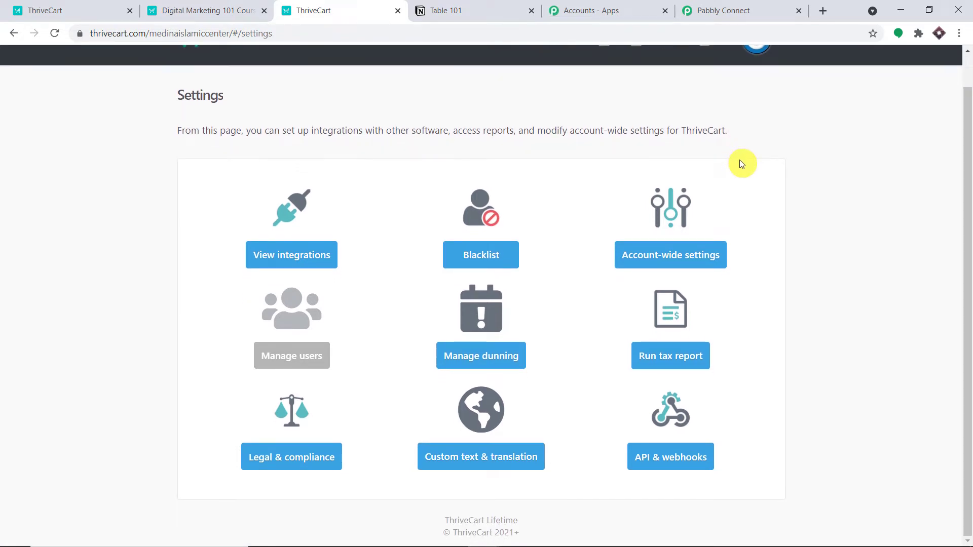
left_click(688, 459)
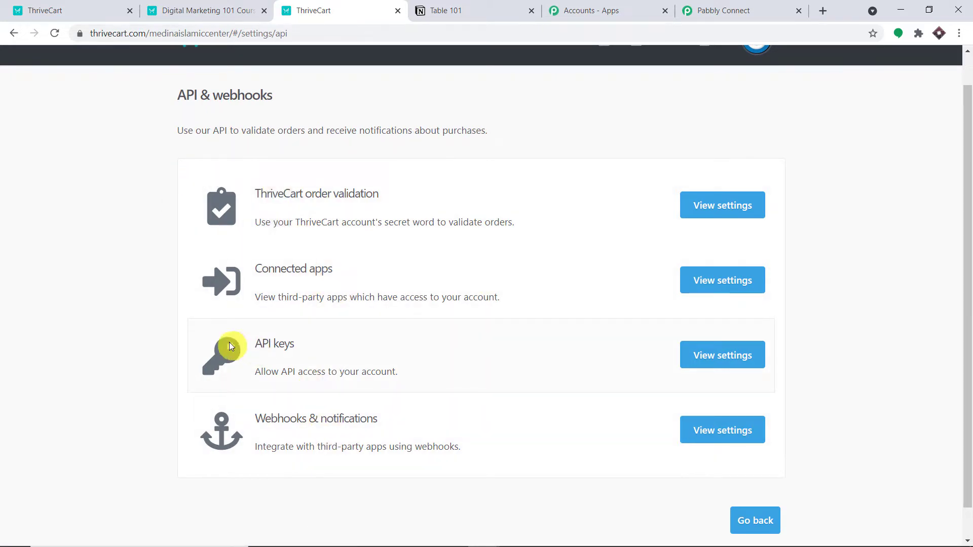
left_click(696, 353)
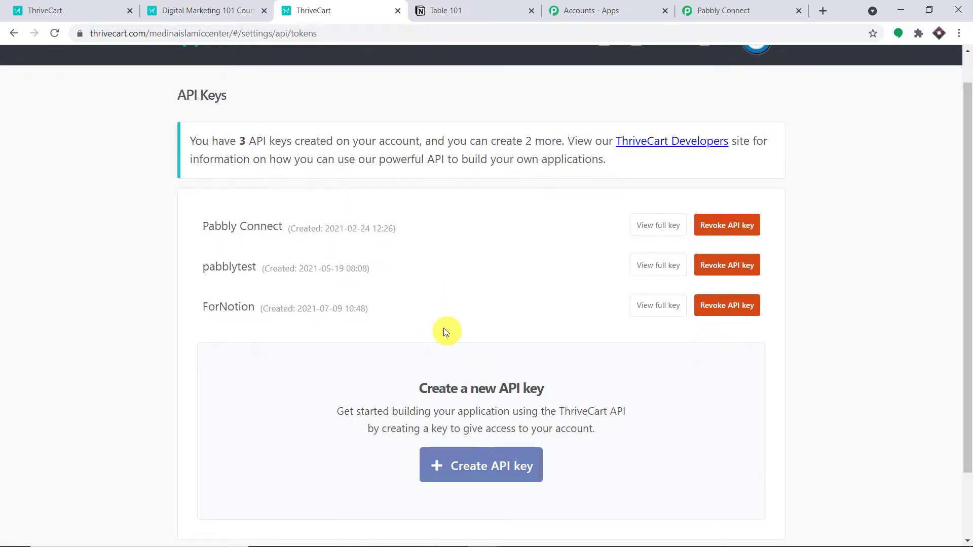
Step: Create an API key named 'Notion One' and copy it
left_click(499, 474)
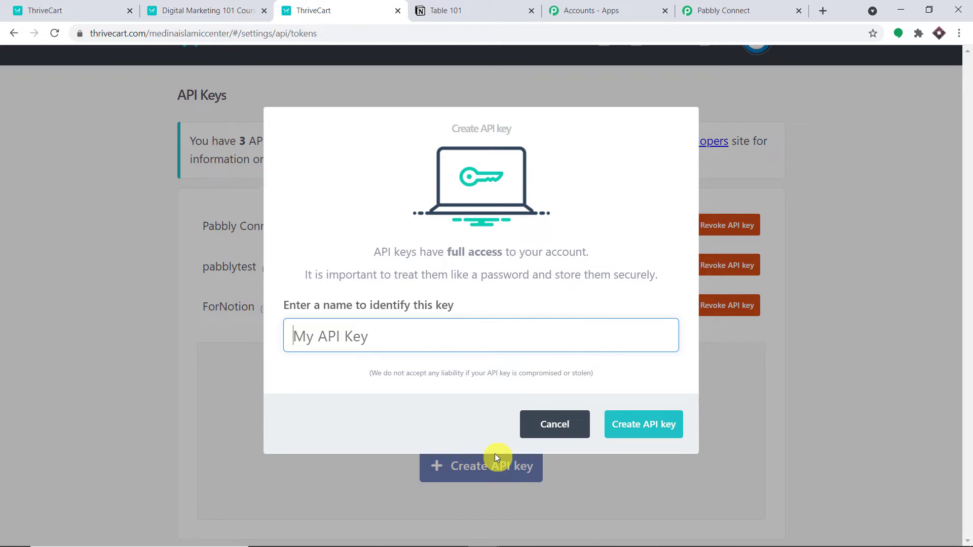
type("Notion One")
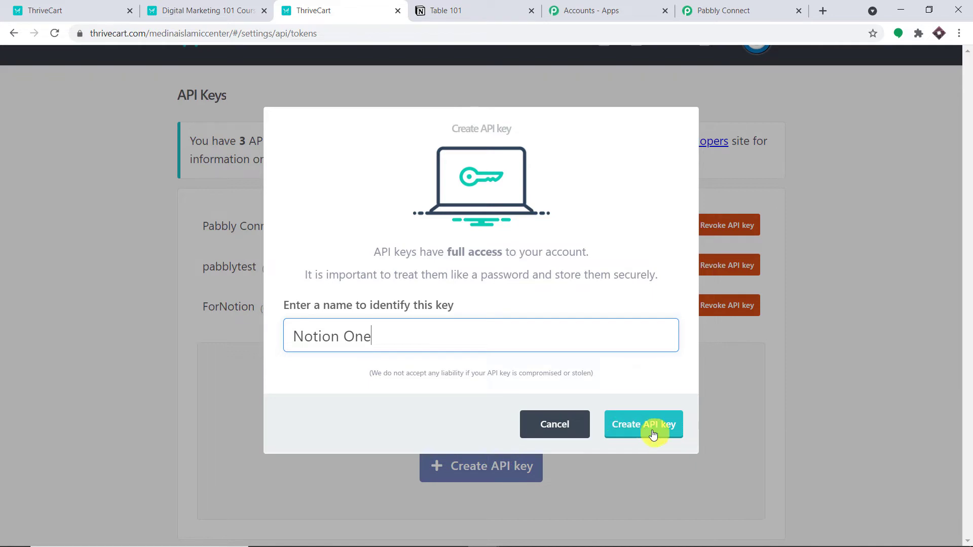
left_click(647, 424)
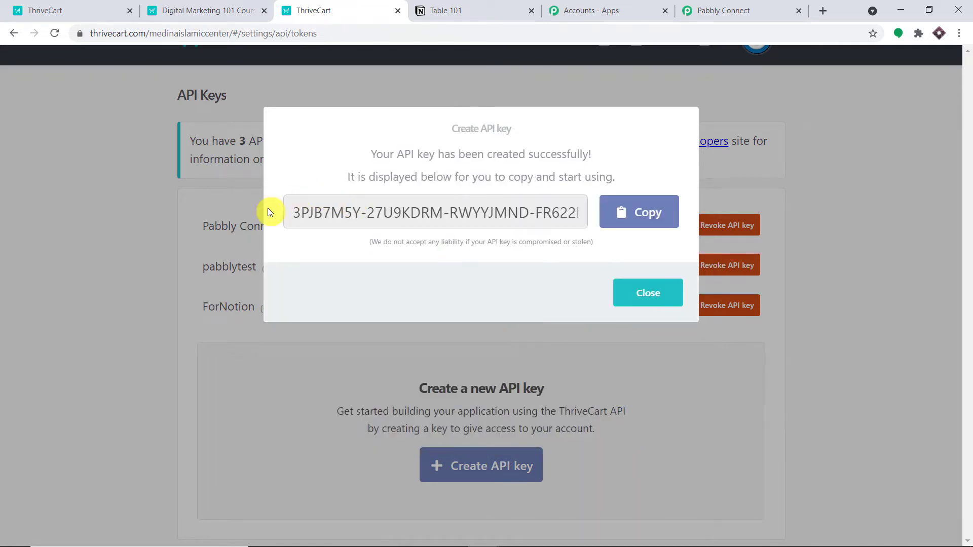
left_click(639, 216)
Step: Paste the copied API key into the Token field and save the ThriveCart connection
left_click(719, 10)
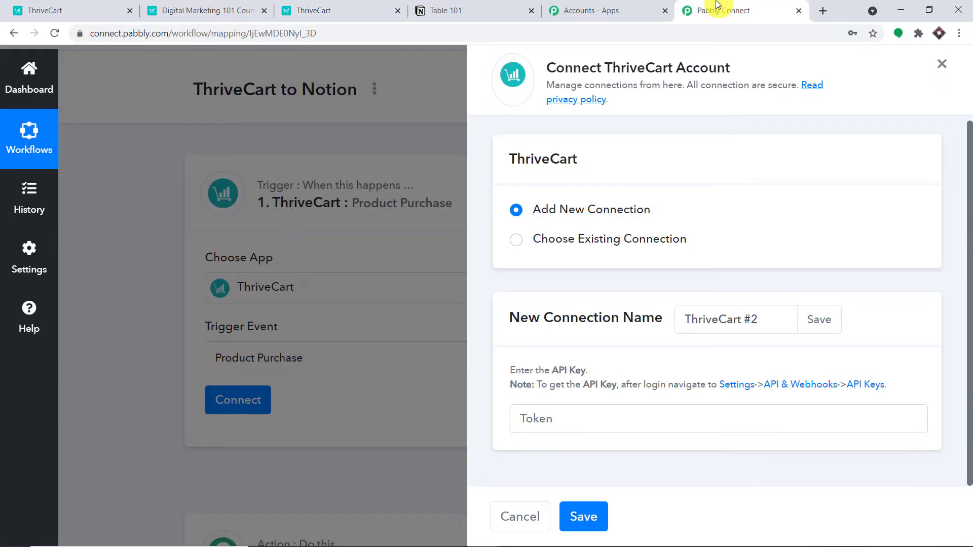
left_click(559, 426)
right_click(558, 424)
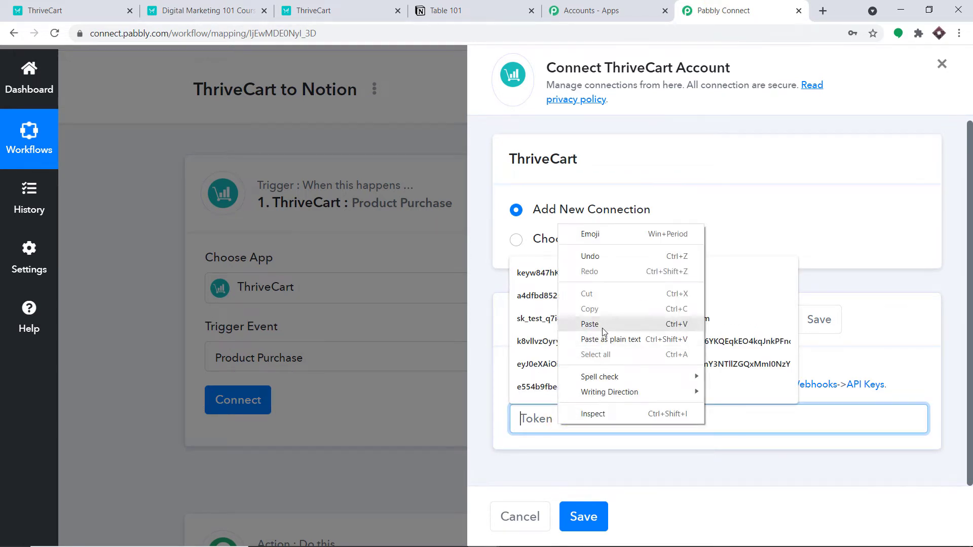
left_click(593, 318)
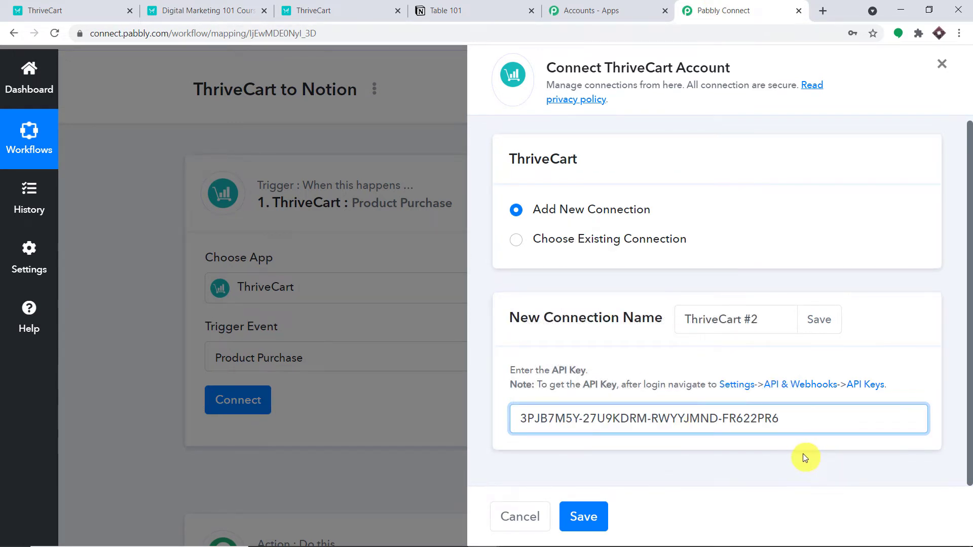
left_click(584, 517)
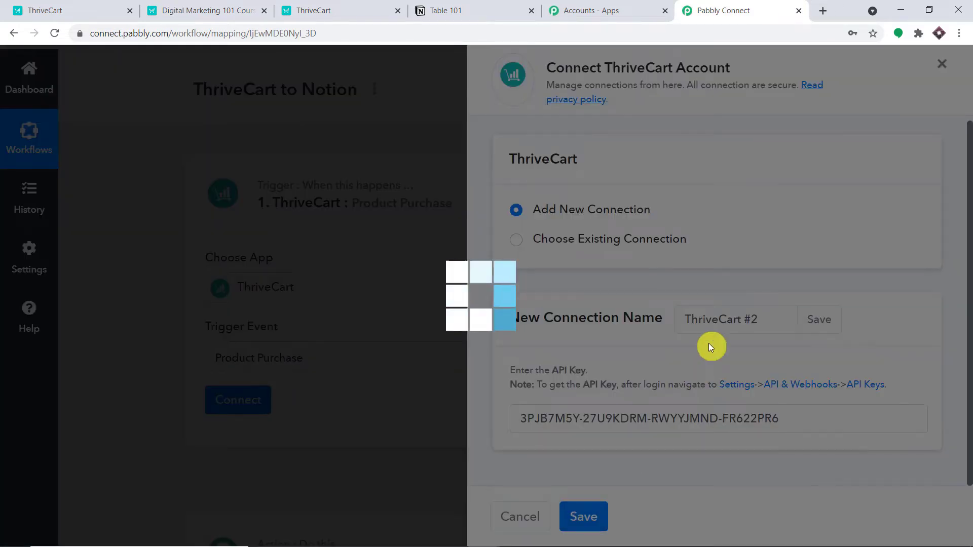
scroll(695, 320, "down", 4)
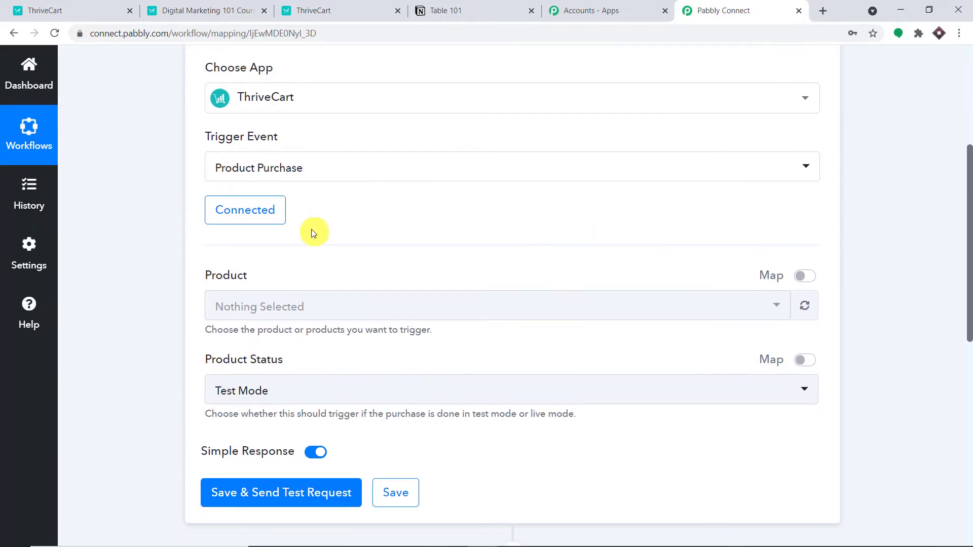
scroll(314, 232, "down", 1)
Step: Set the trigger's Product to Digital Marketing 101 Course
left_click(363, 243)
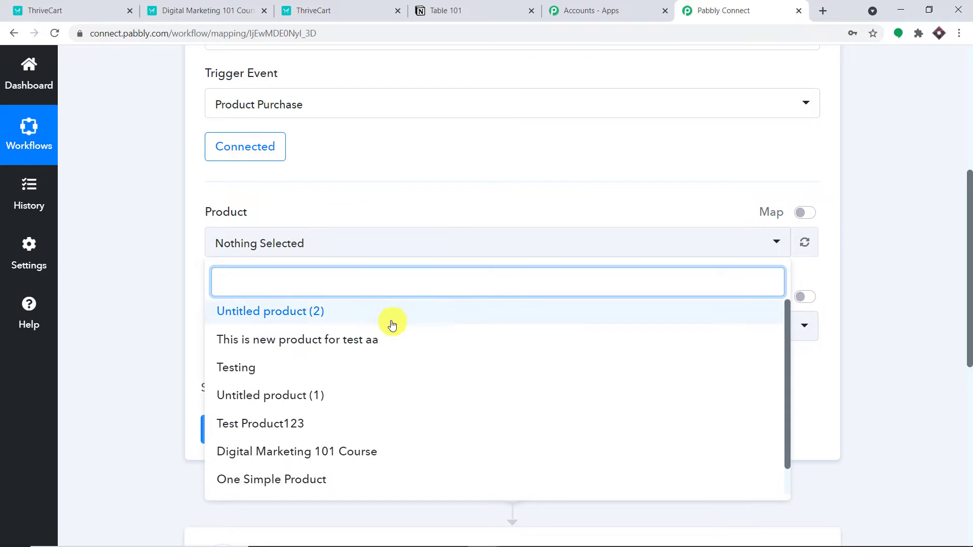
scroll(396, 334, "down", 1)
scroll(408, 365, "down", 1)
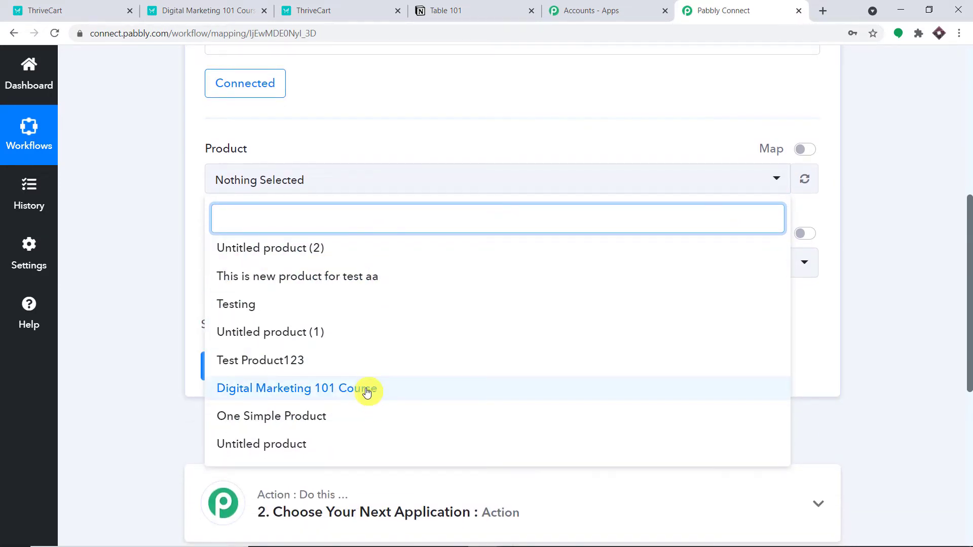
left_click(248, 390)
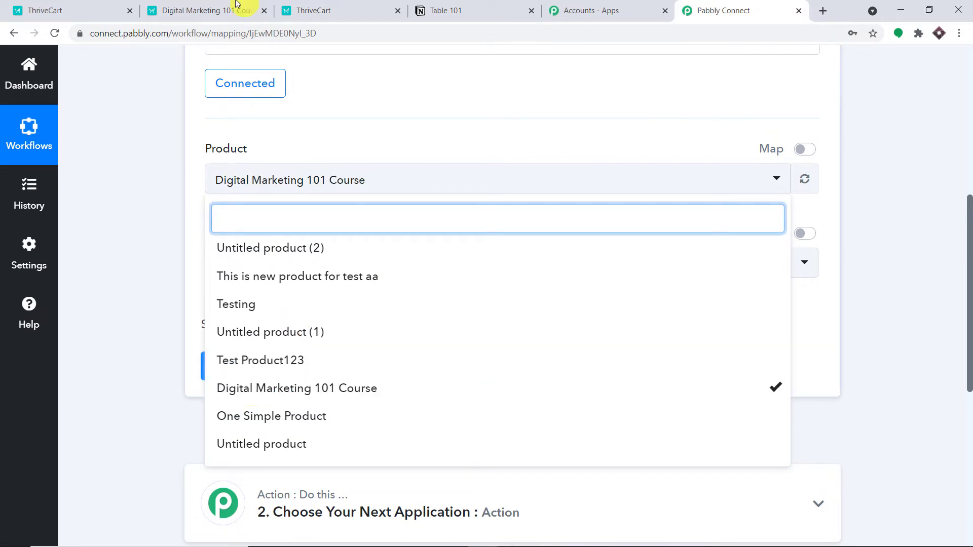
left_click(217, 5)
Step: Dismiss the new API key dialog on the ThriveCart API keys page
left_click(317, 7)
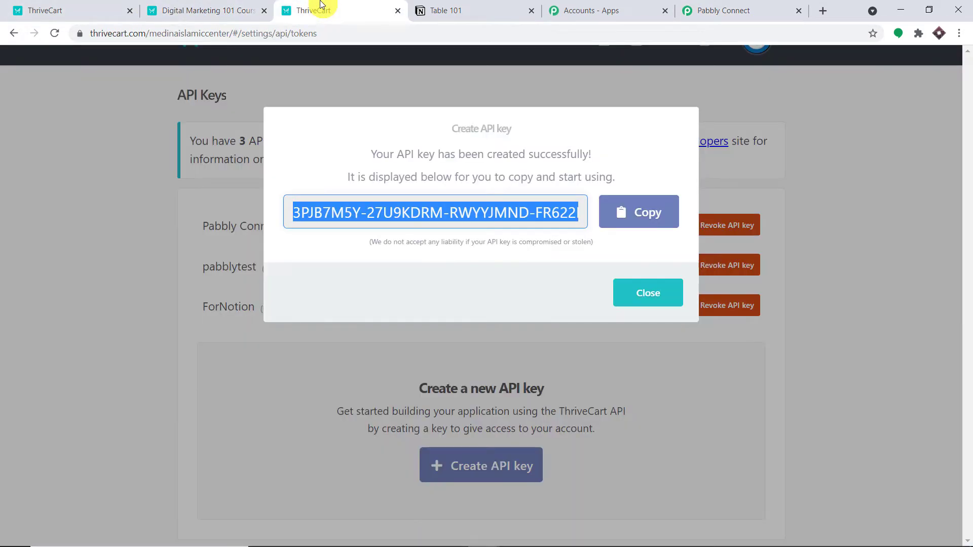
left_click(645, 292)
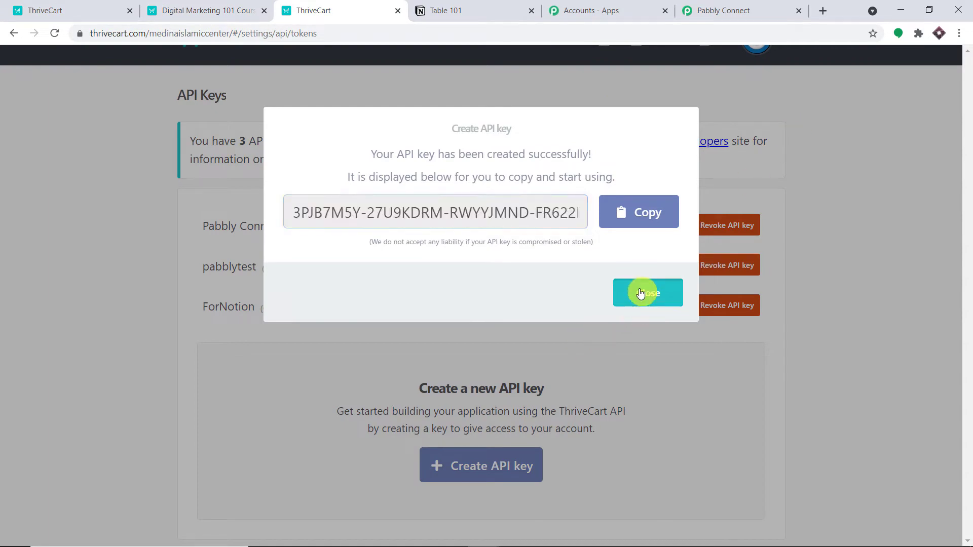
scroll(897, 182, "up", 1)
Step: Look up the checkout links for Digital Marketing 101 Course, then return to Pabbly Connect
left_click(570, 79)
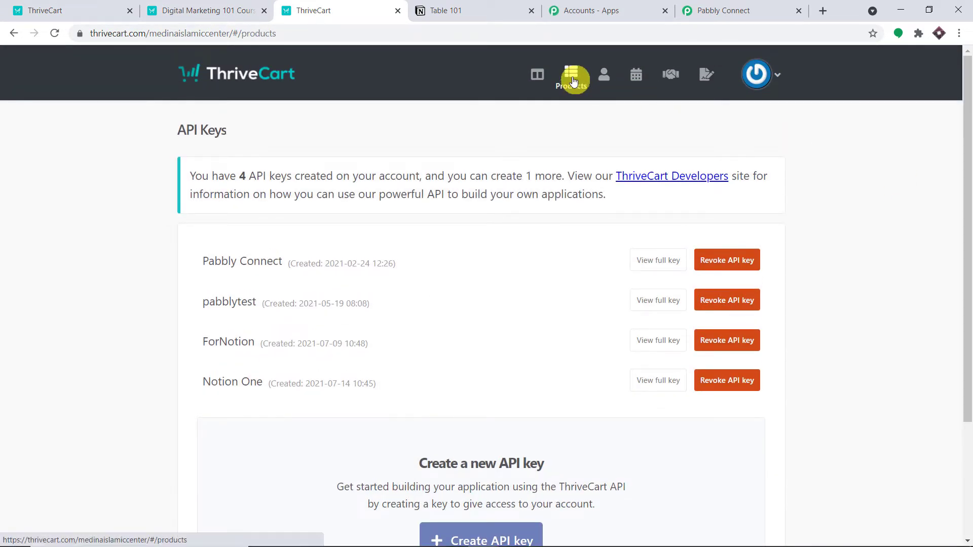
scroll(495, 289, "down", 10)
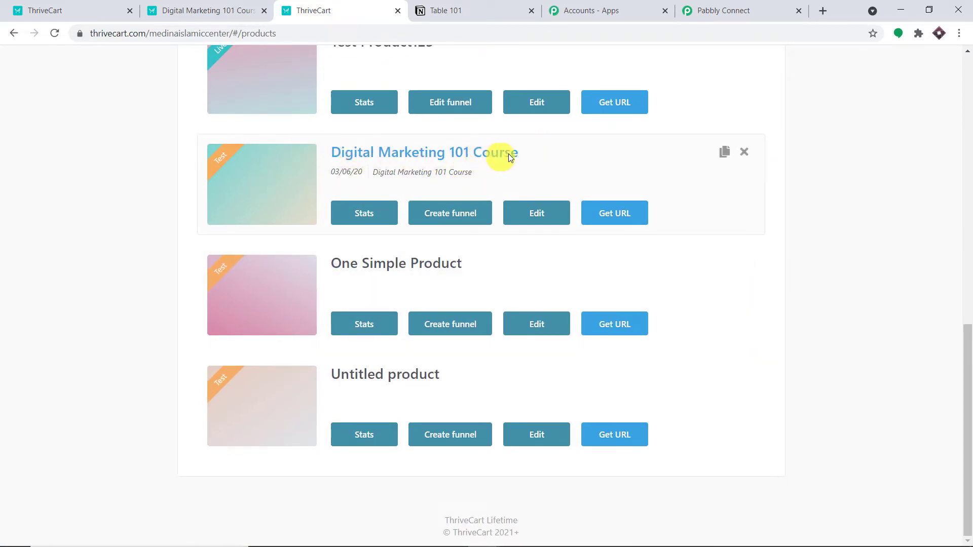
left_click(613, 218)
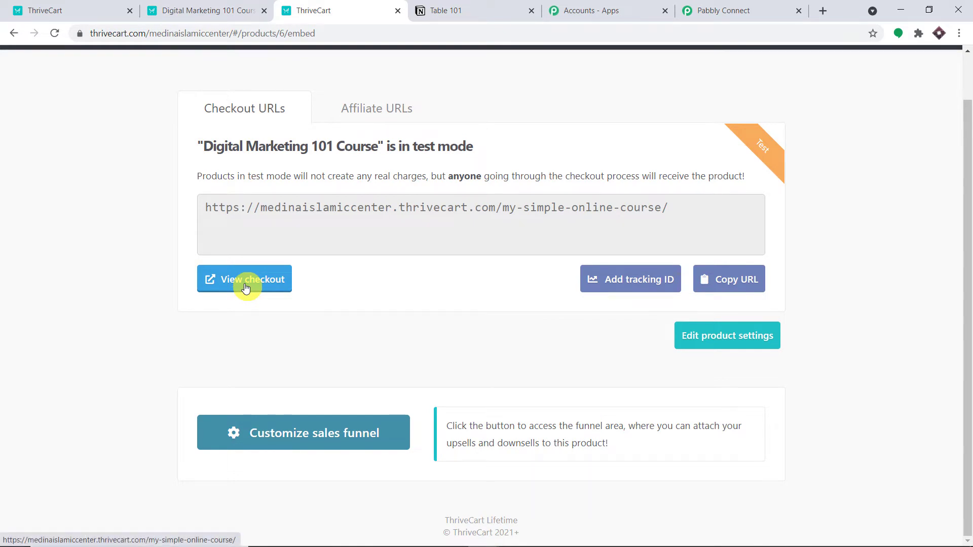
left_click(692, 12)
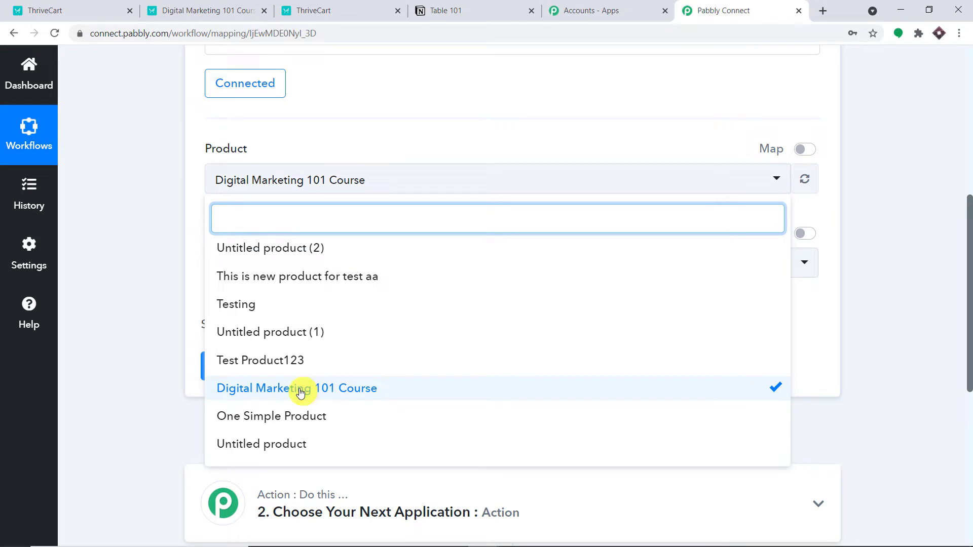
Step: Keep Digital Marketing 101 Course selected and set the trigger's Product Status to Test Mode
left_click(378, 142)
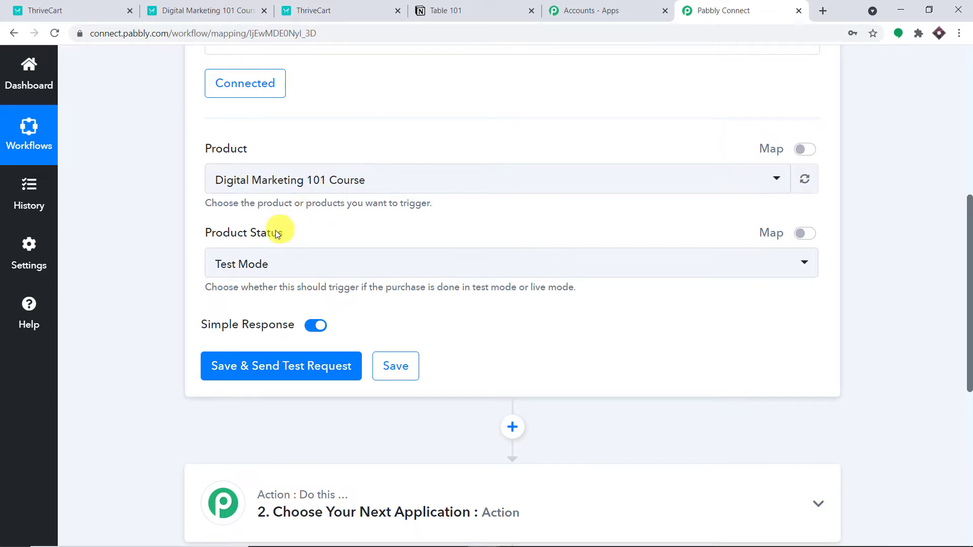
left_click(286, 263)
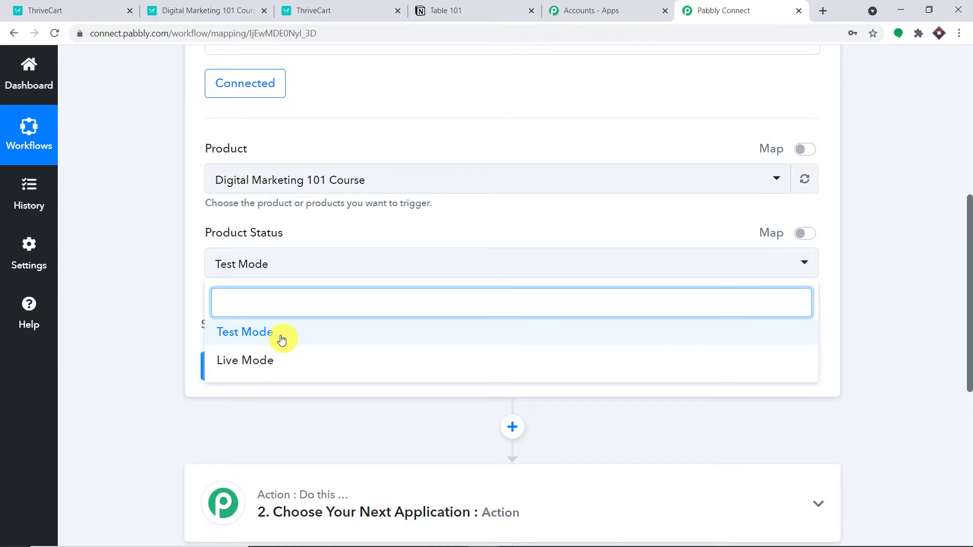
left_click(282, 339)
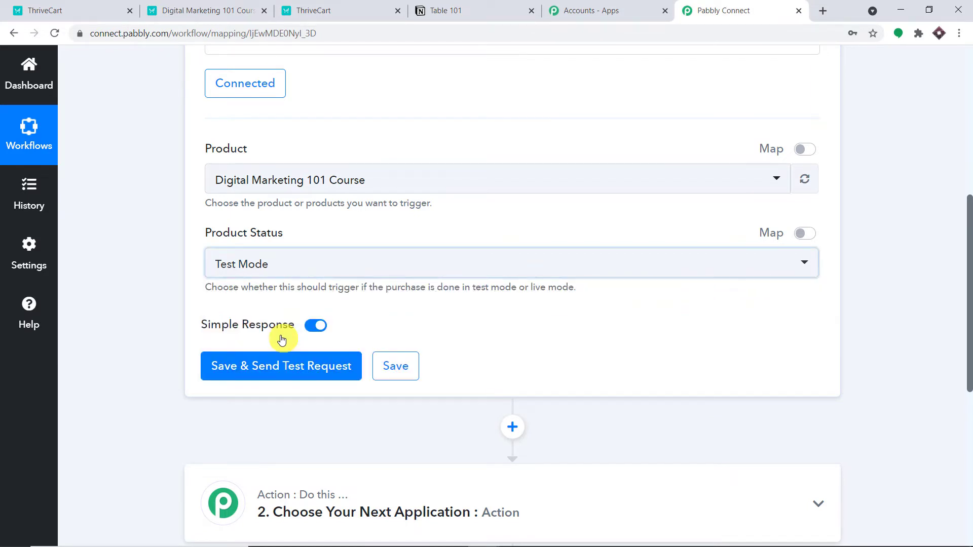
left_click(351, 265)
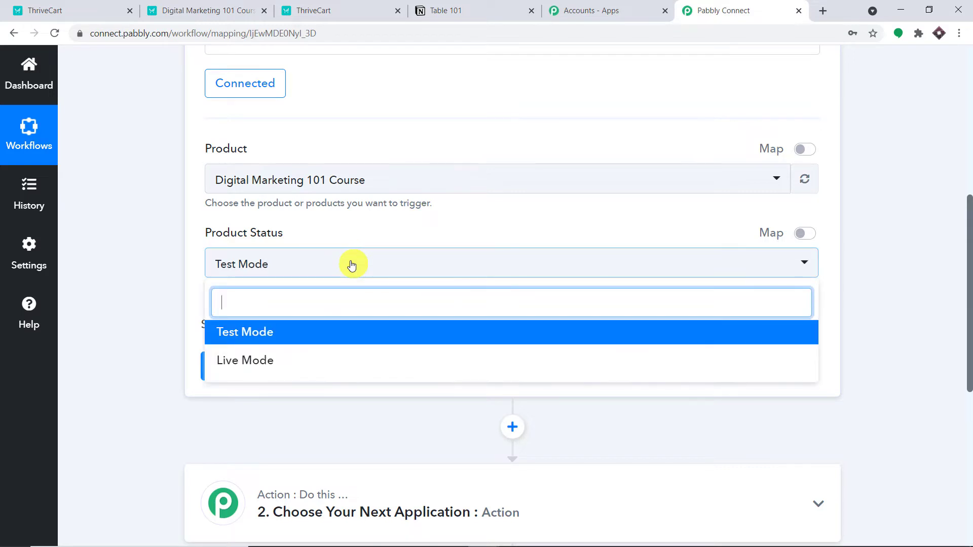
left_click(248, 369)
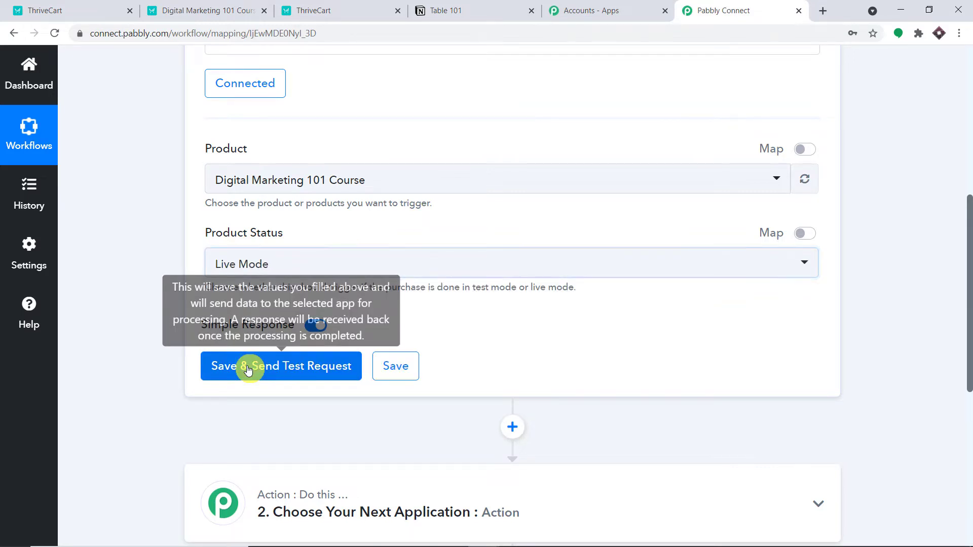
left_click(332, 265)
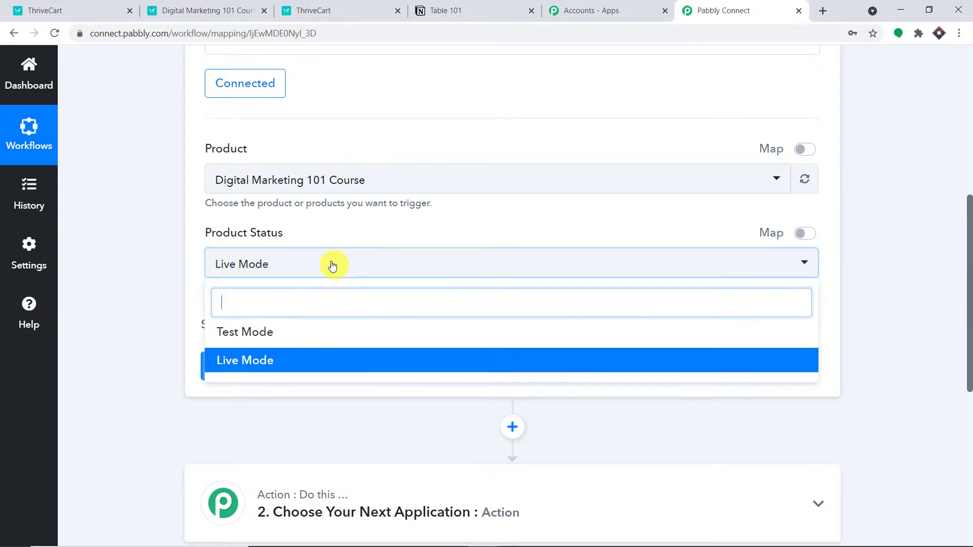
left_click(266, 333)
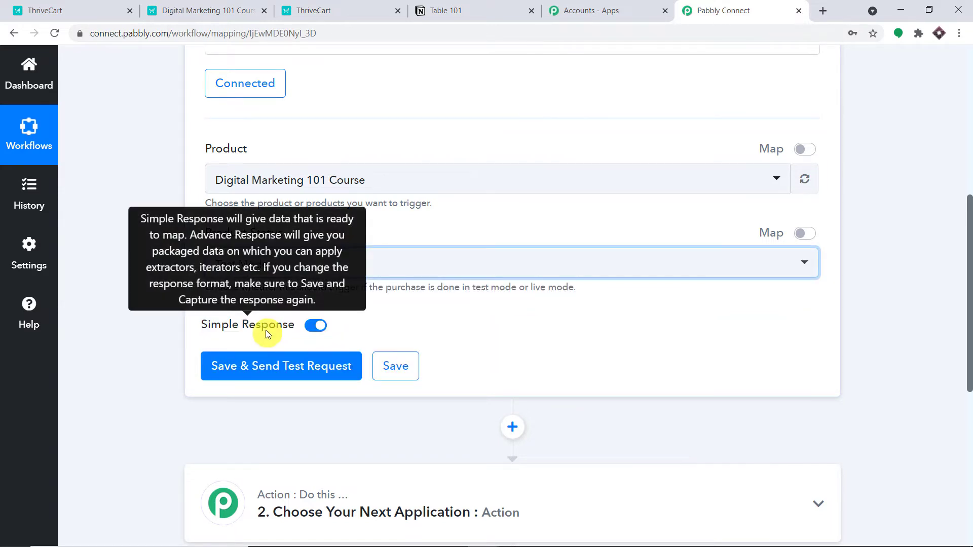
Step: Save and send a test request, then view the Response Received details
left_click(253, 374)
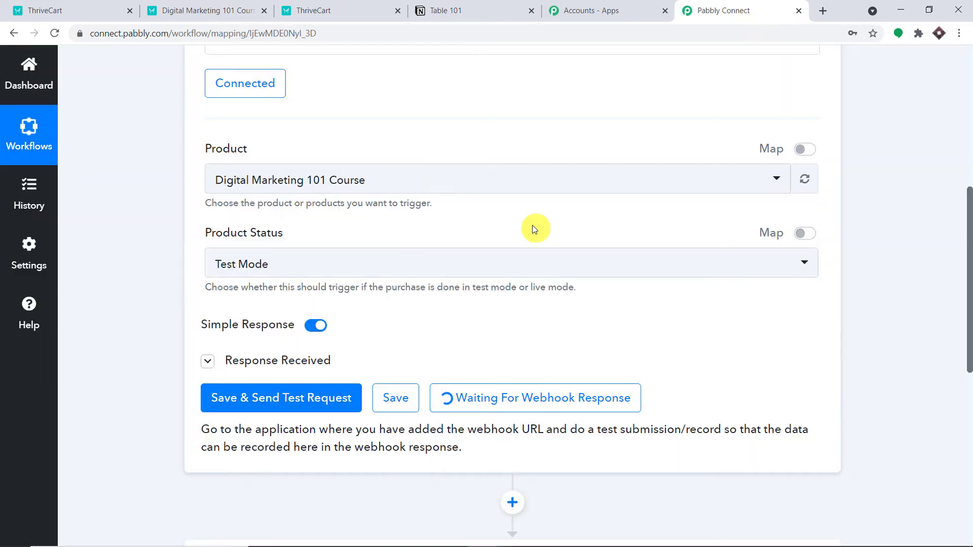
left_click(207, 362)
scroll(452, 354, "down", 4)
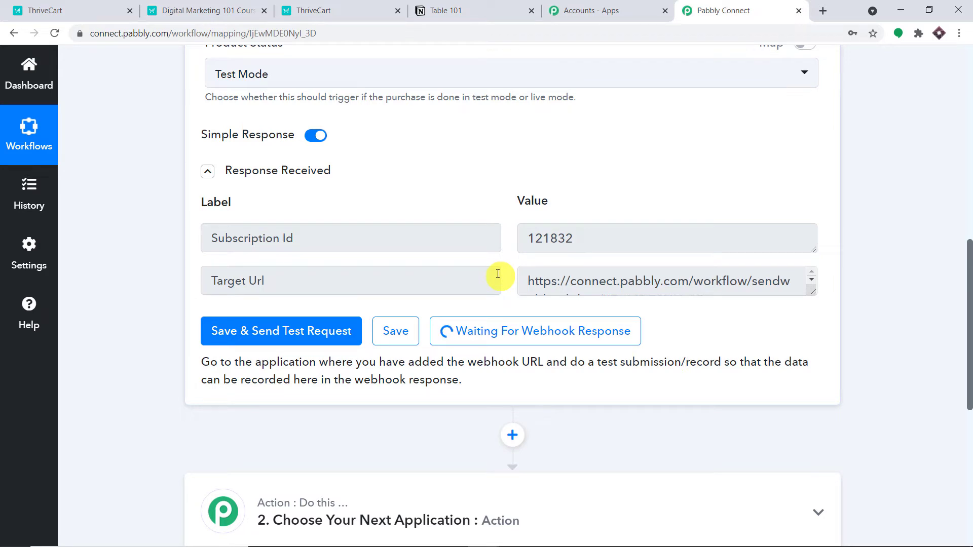
left_click(234, 3)
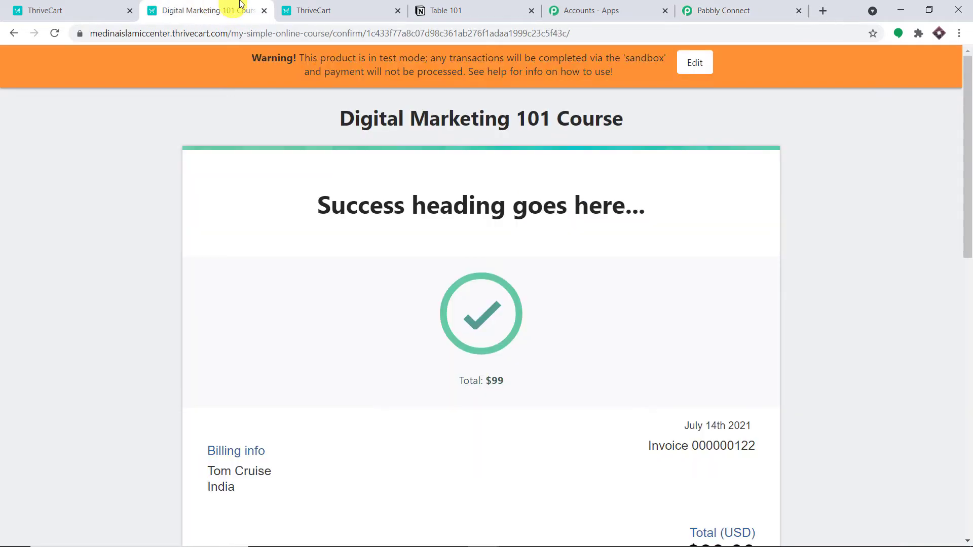
Step: Open the course's checkout page and autofill the buyer's contact details from a saved entry
left_click(338, 4)
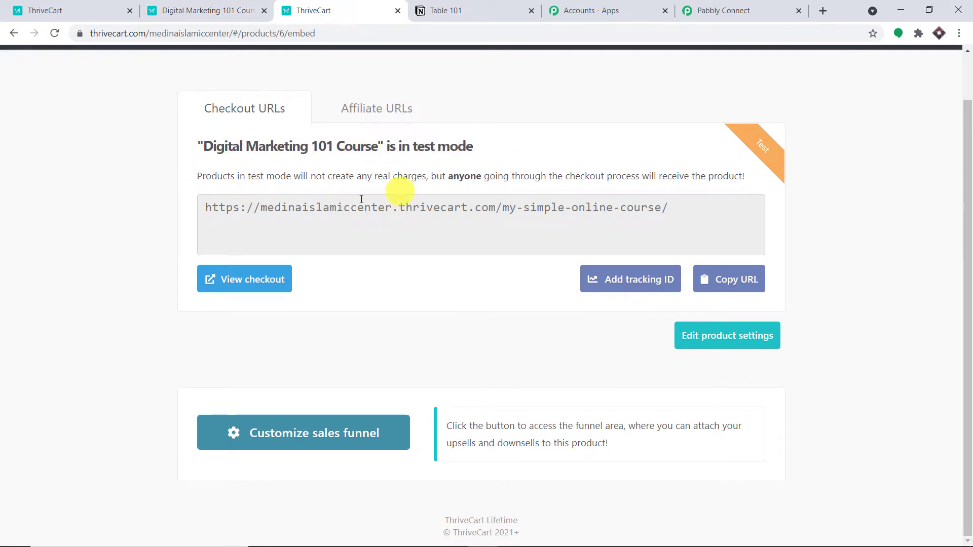
left_click(261, 285)
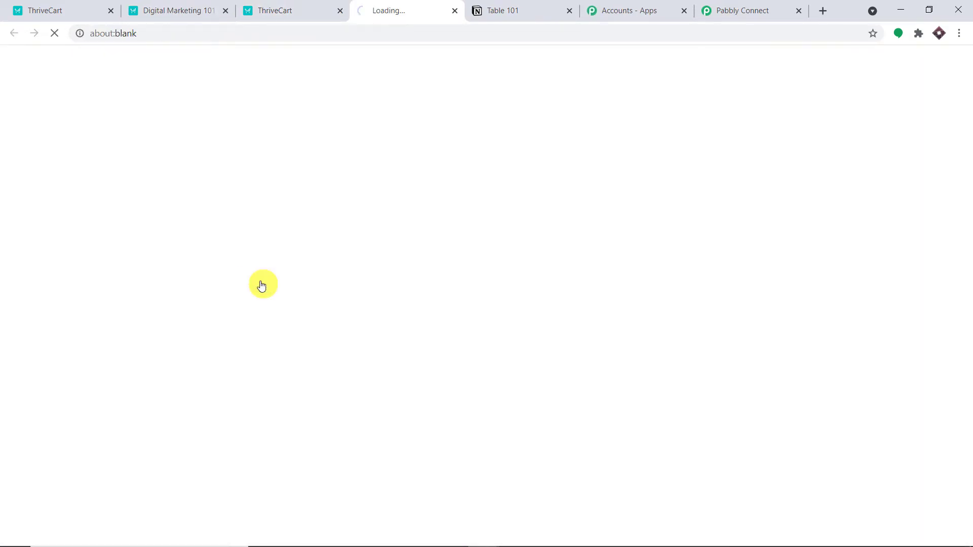
scroll(284, 233, "down", 1)
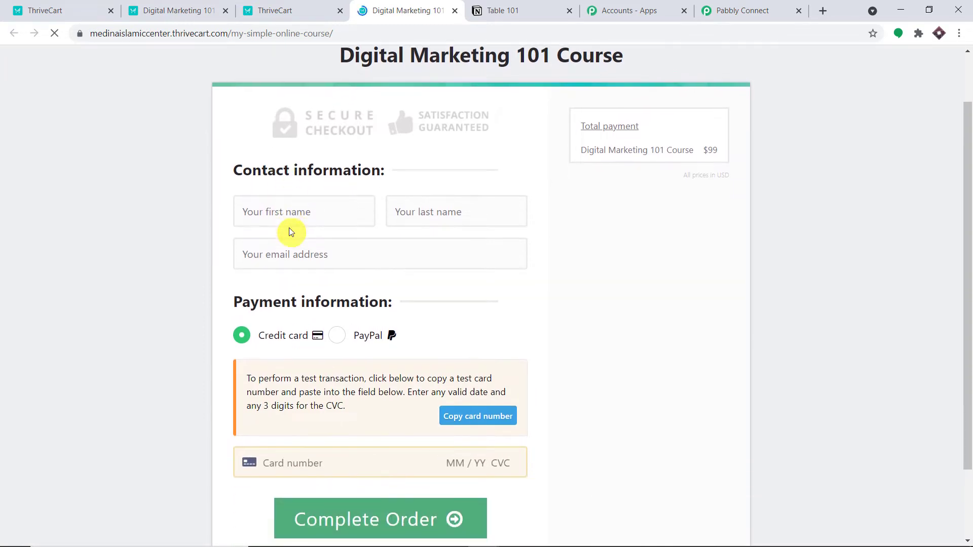
left_click(293, 208)
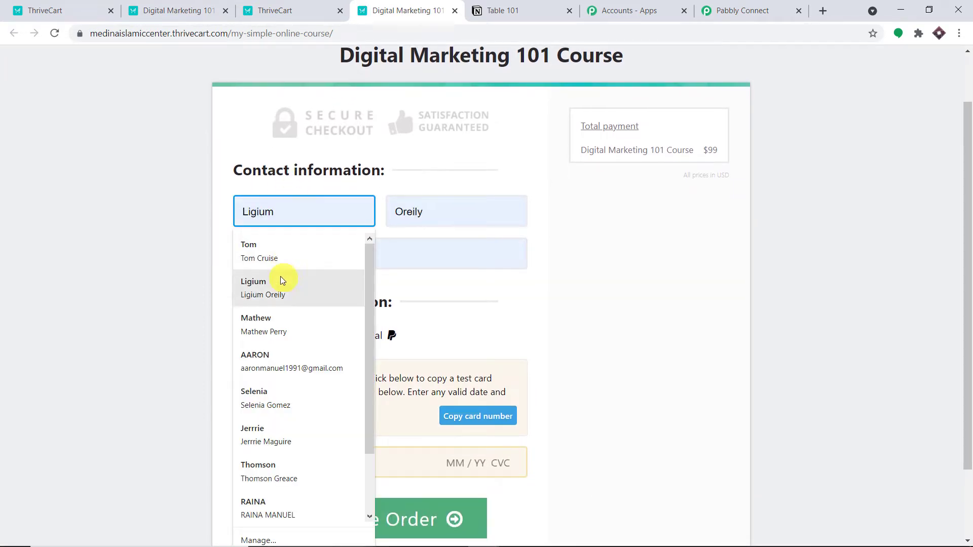
left_click(278, 401)
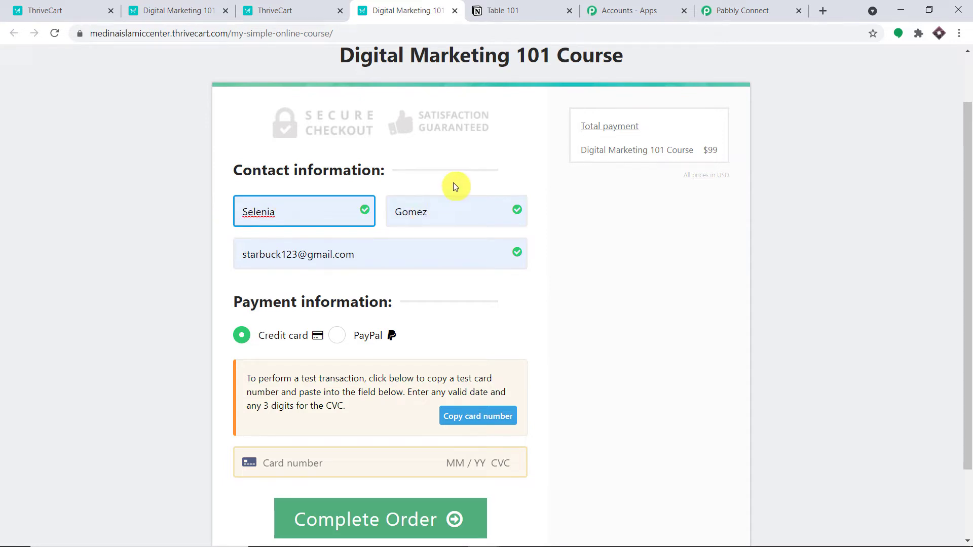
Step: Enter the test card number, expiry and CVC, and complete the $99 order
scroll(435, 205, "down", 1)
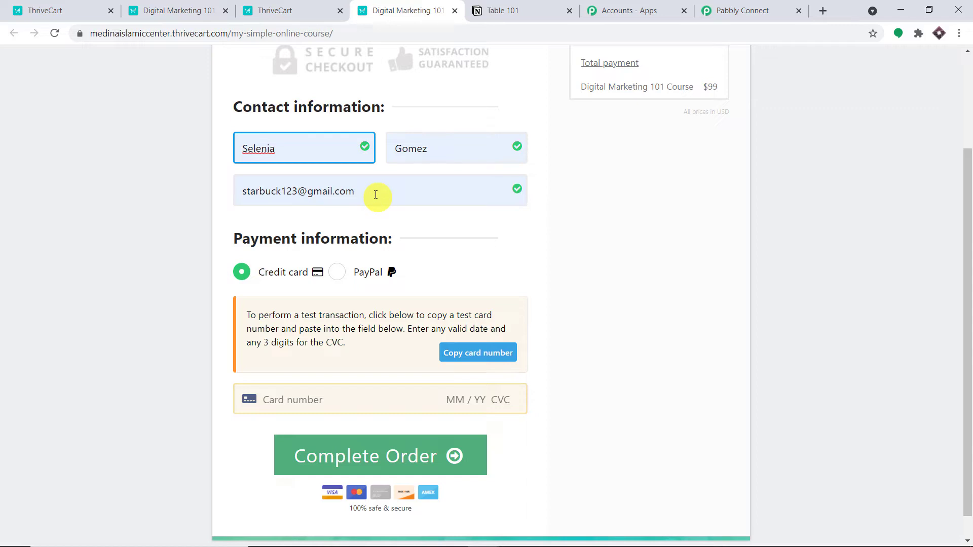
scroll(375, 193, "down", 1)
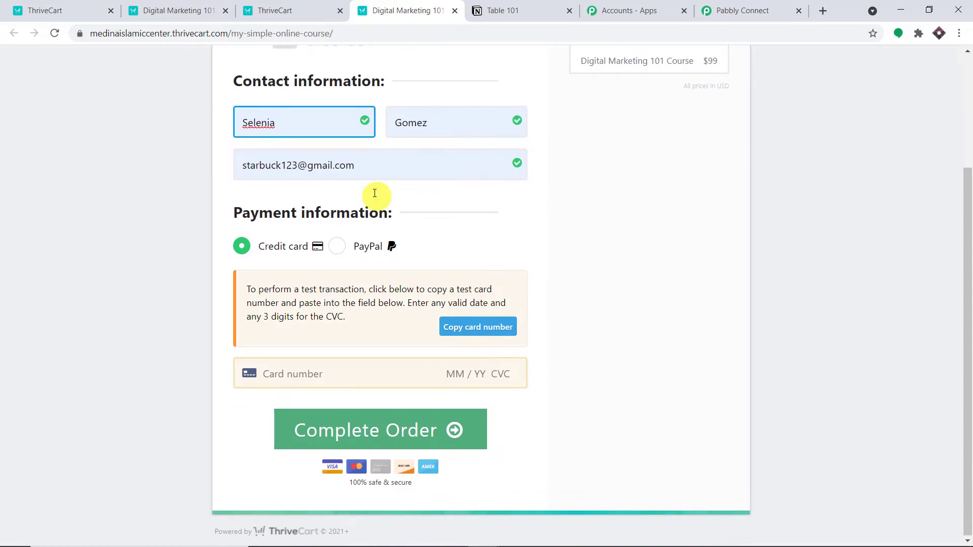
left_click(301, 373)
key("ctrl+v")
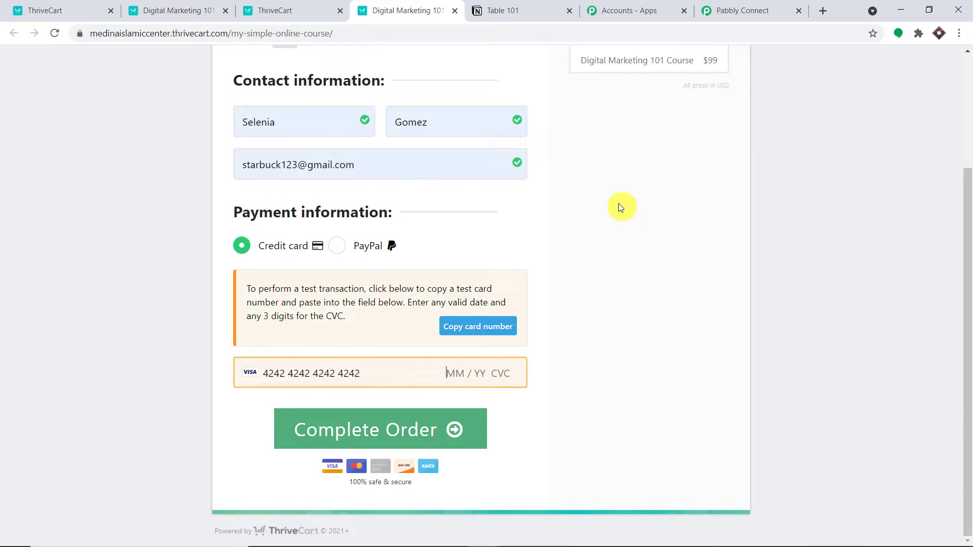
type("04")
type("547")
left_click(325, 430)
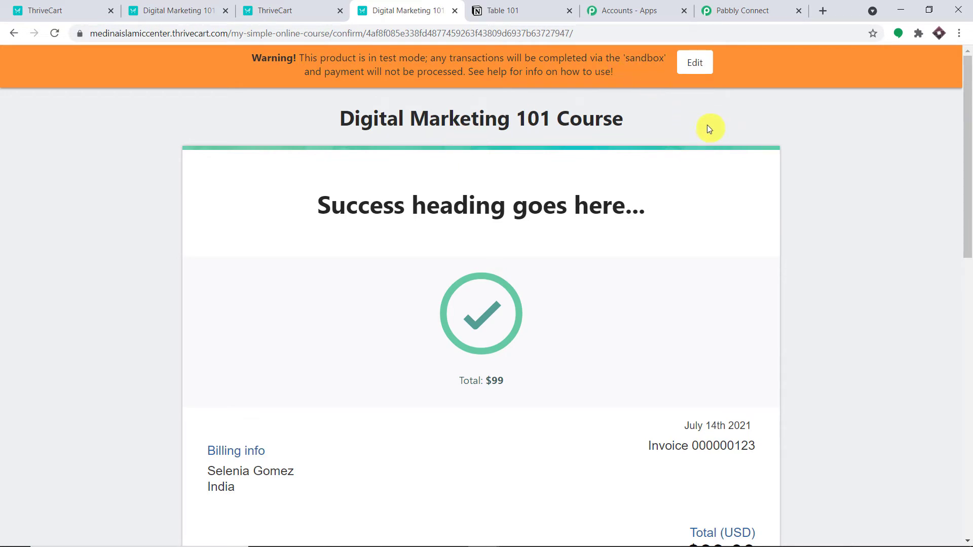
scroll(646, 151, "down", 4)
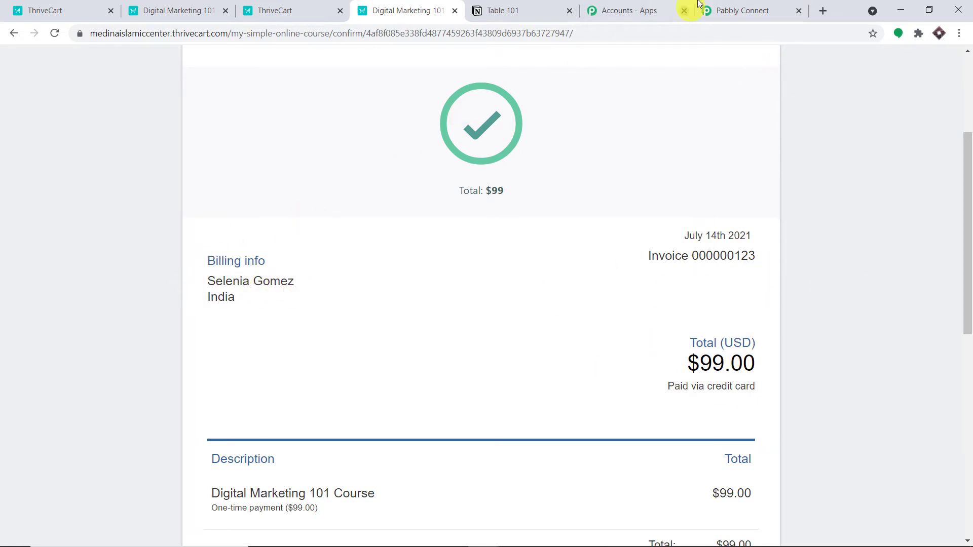
Step: Review the captured webhook fields, highlighting the base product name Digital Marketing 101 Course
left_click(736, 4)
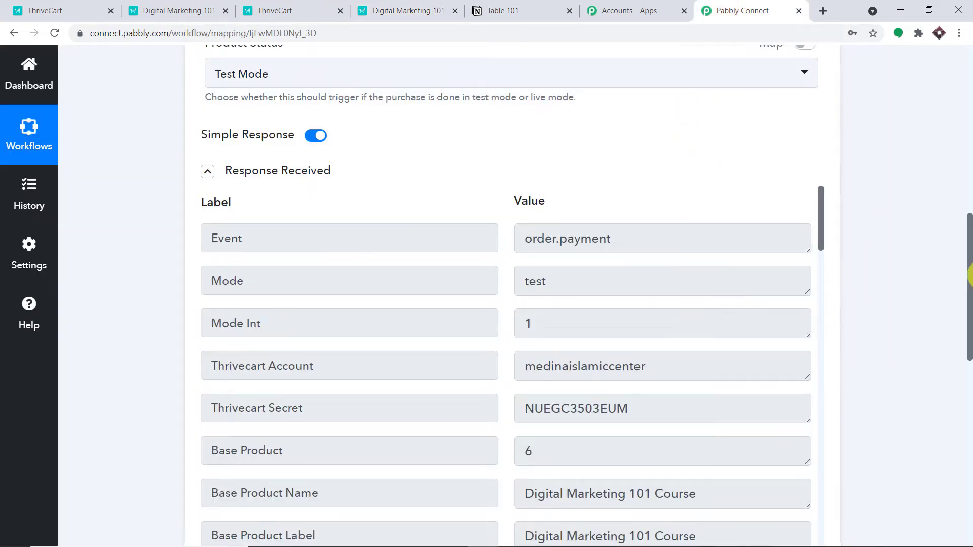
left_click_drag(968, 284, 967, 326)
scroll(560, 80, "down", 3)
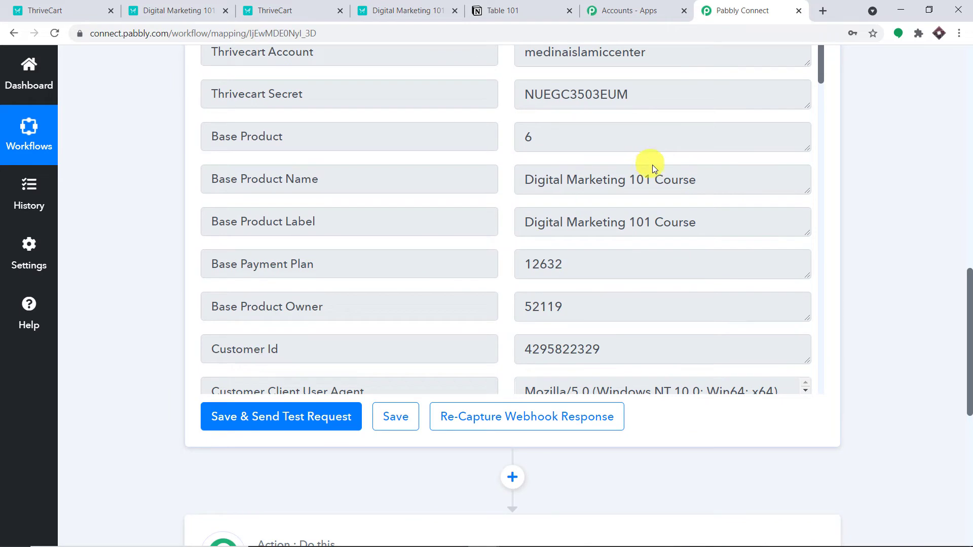
left_click_drag(722, 181, 513, 182)
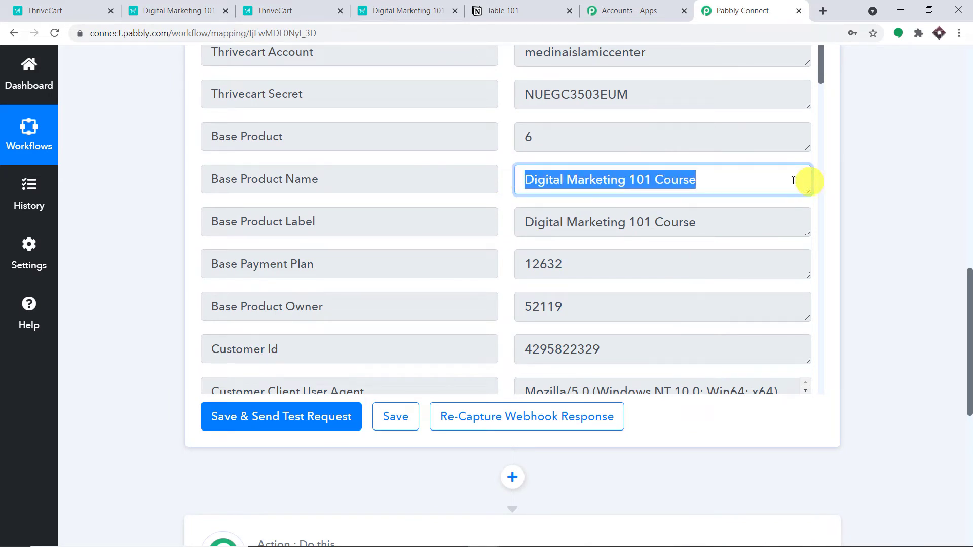
scroll(727, 192, "down", 4)
scroll(717, 198, "down", 1)
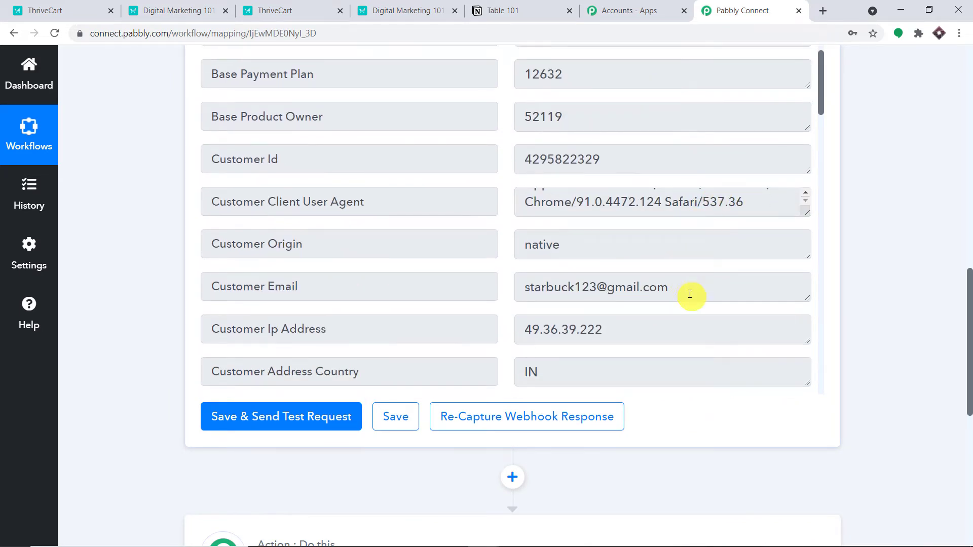
left_click_drag(690, 293, 483, 294)
scroll(654, 283, "up", 1)
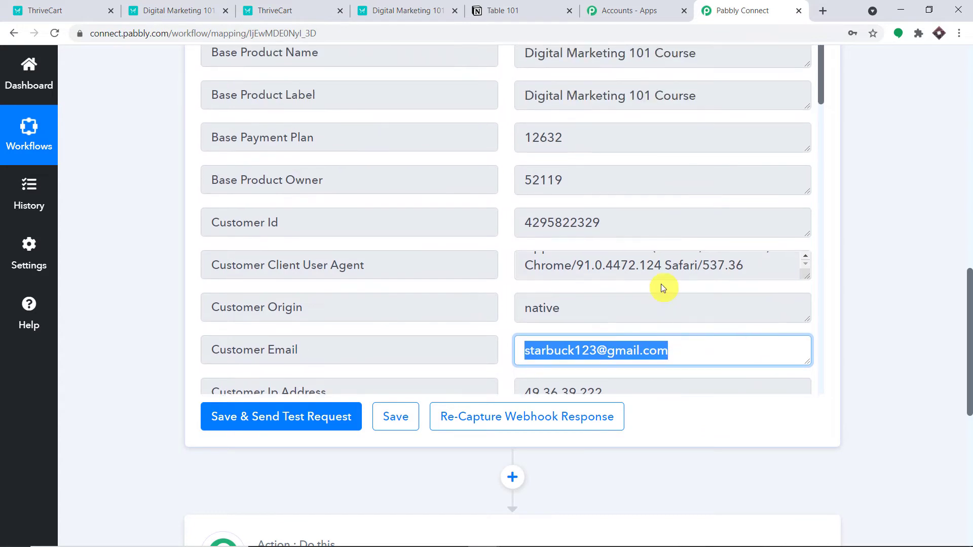
scroll(681, 216, "down", 3)
scroll(689, 229, "down", 4)
Step: Continue through the captured order fields, highlighting the purchase amount 99.00
left_click_drag(628, 182, 349, 183)
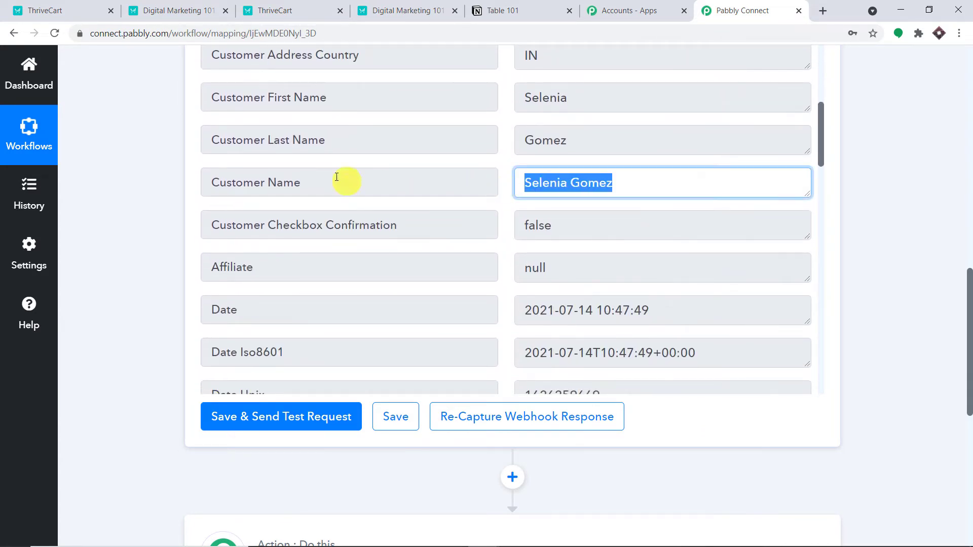
scroll(735, 211, "down", 2)
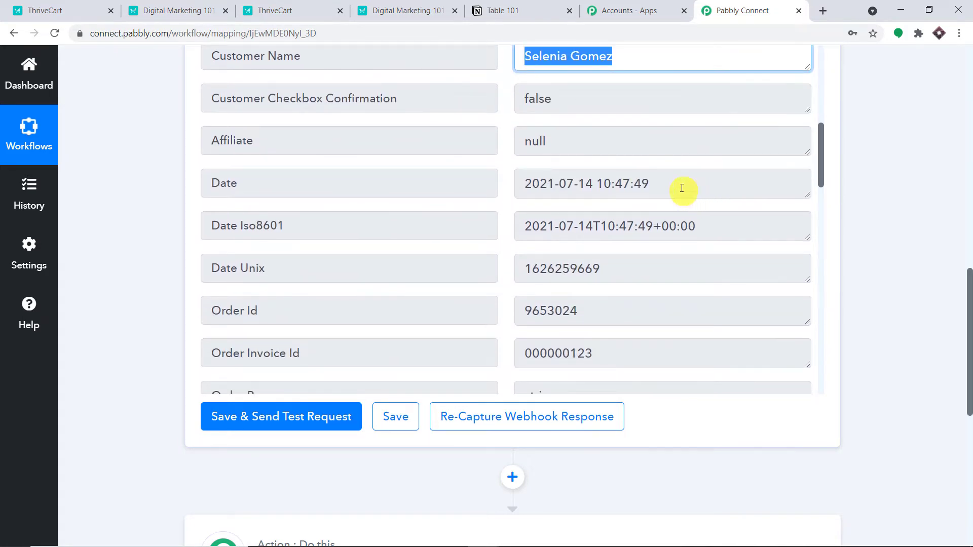
left_click_drag(680, 187, 154, 186)
scroll(571, 219, "down", 3)
left_click_drag(625, 200, 352, 204)
scroll(634, 231, "down", 9)
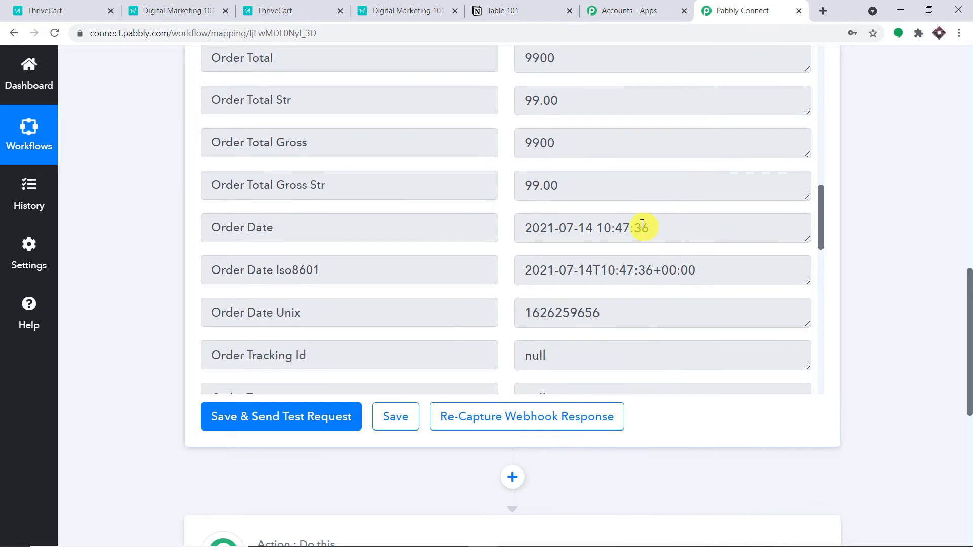
scroll(642, 230, "down", 11)
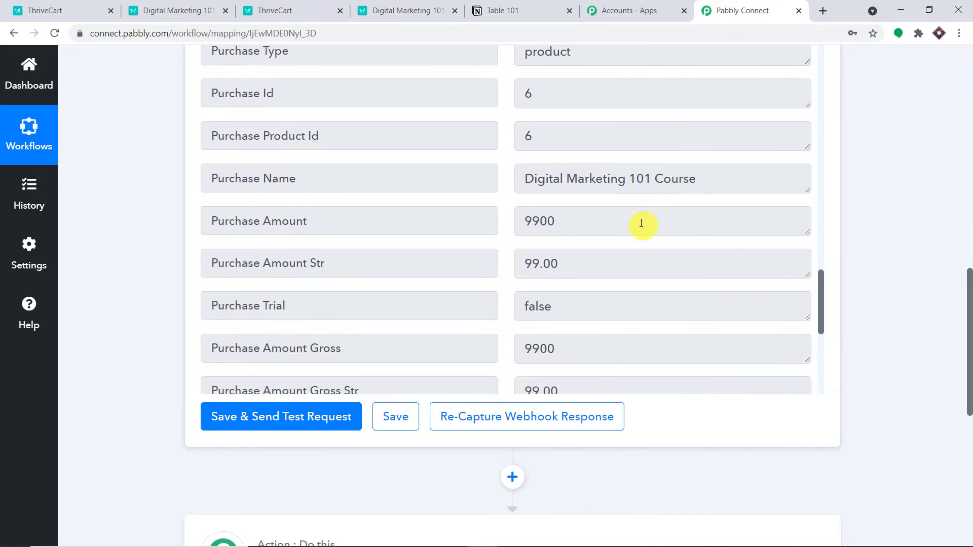
left_click_drag(561, 200, 174, 206)
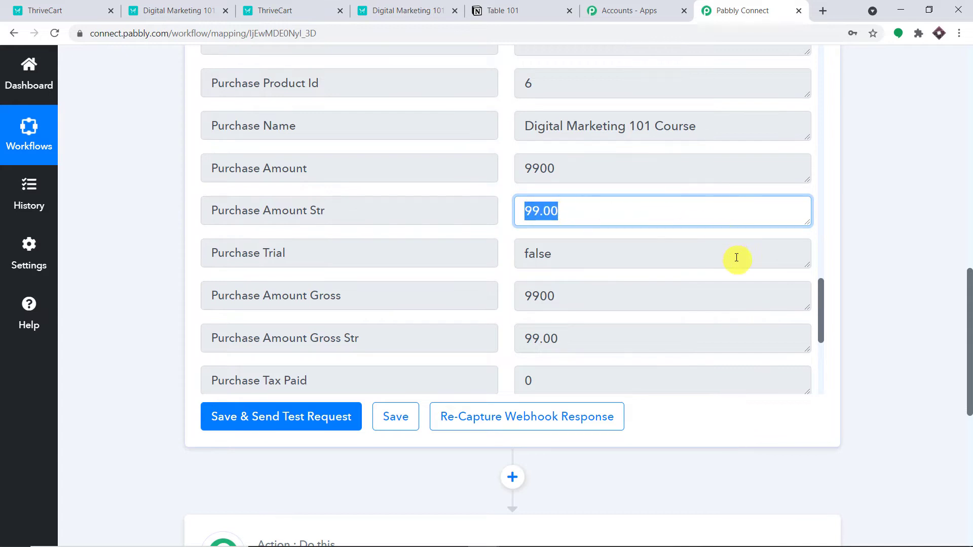
scroll(765, 230, "down", 1)
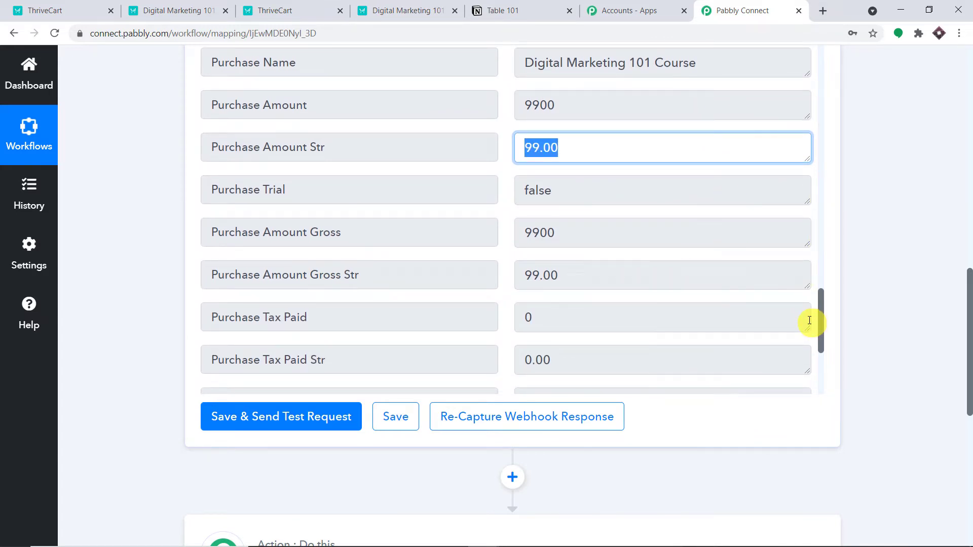
left_click_drag(968, 343, 967, 442)
Step: Set the next action step's app to Notion by searching 'not'
left_click(411, 226)
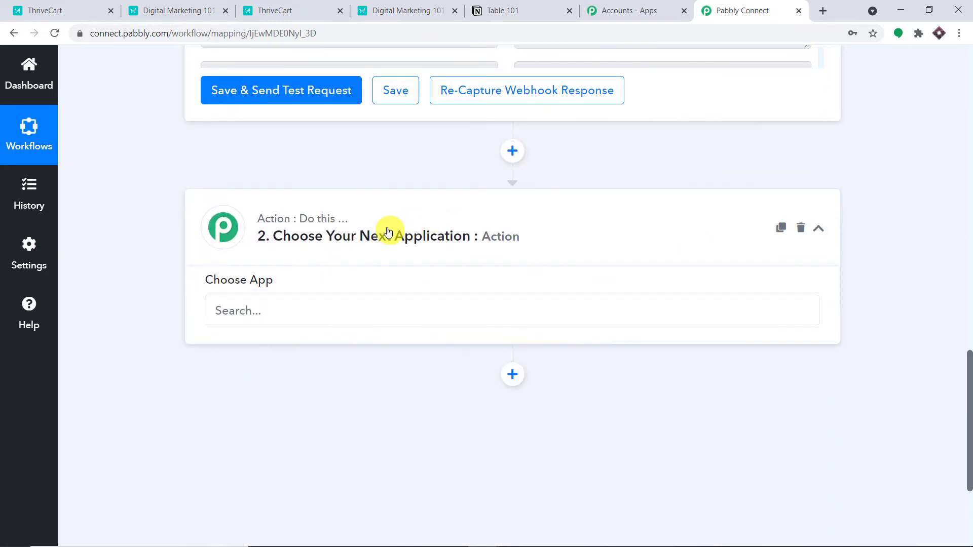
scroll(344, 218, "down", 3)
left_click(280, 198)
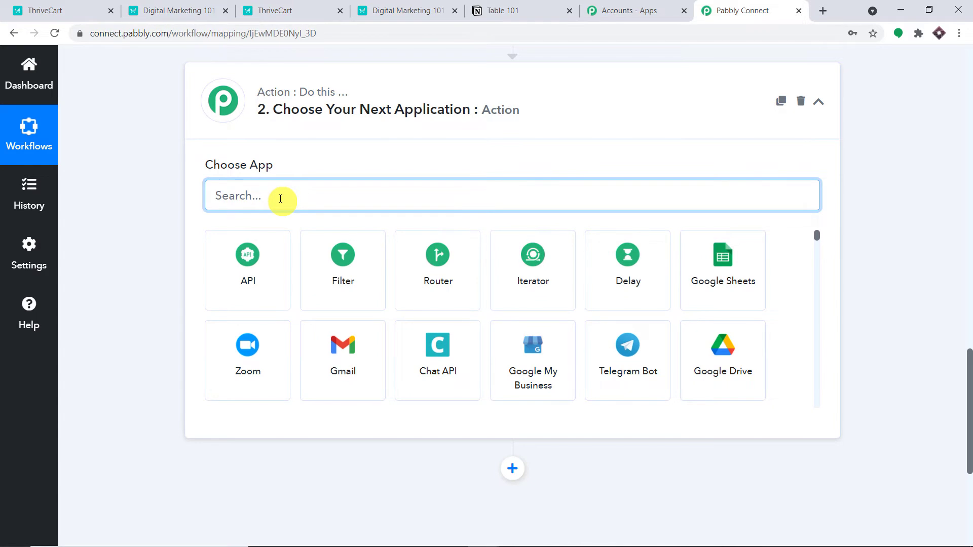
type("d")
key("BackSpace")
type("not")
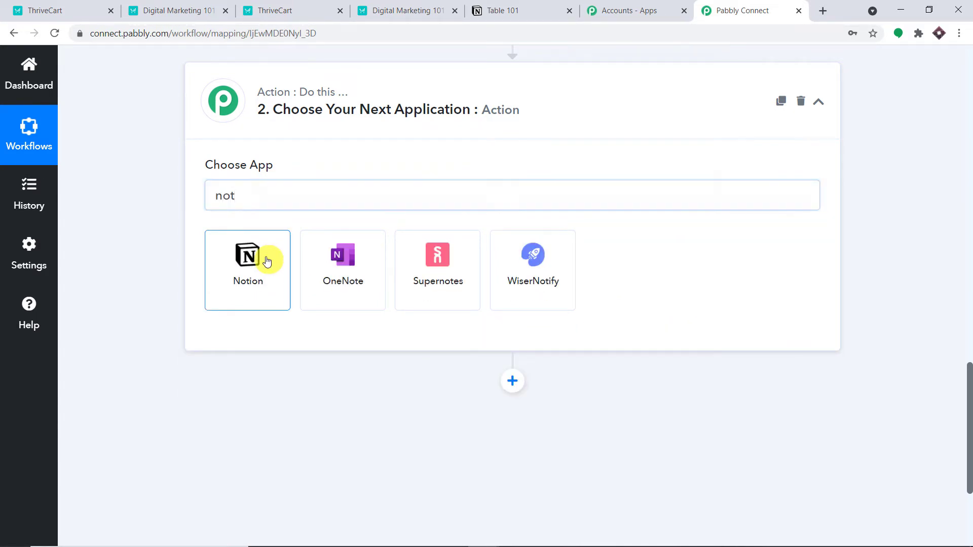
left_click(271, 256)
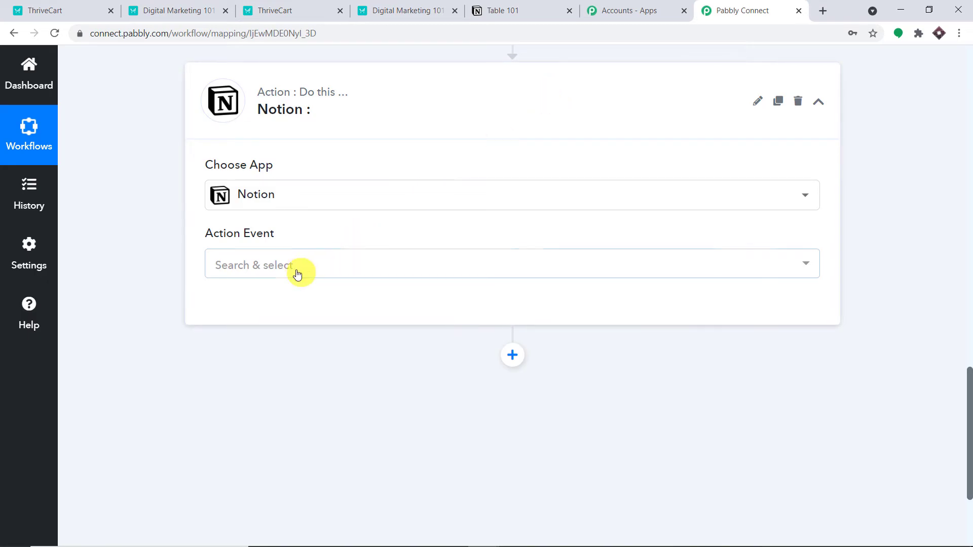
left_click(297, 265)
Step: Choose Create Page as the action event and add a new Notion connection to reveal the token field
left_click(283, 347)
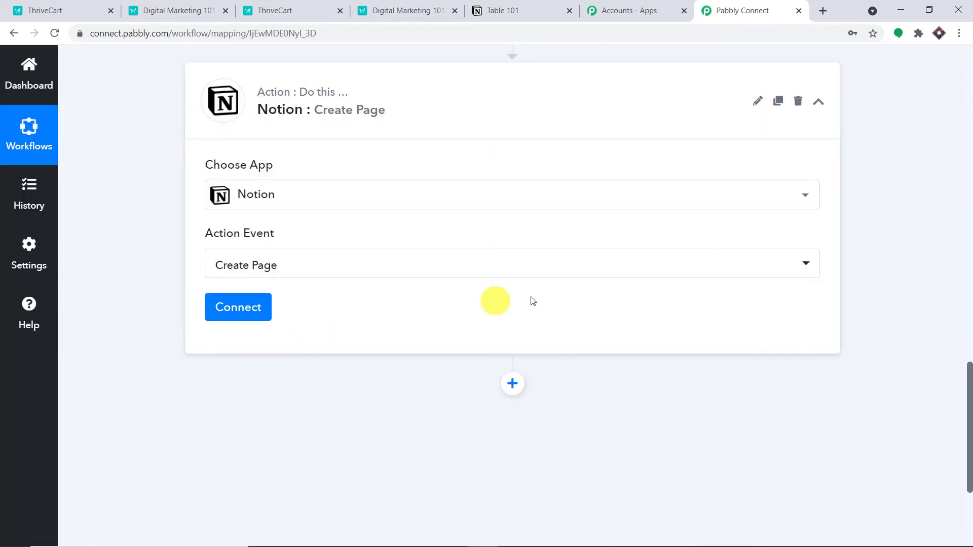
left_click(233, 295)
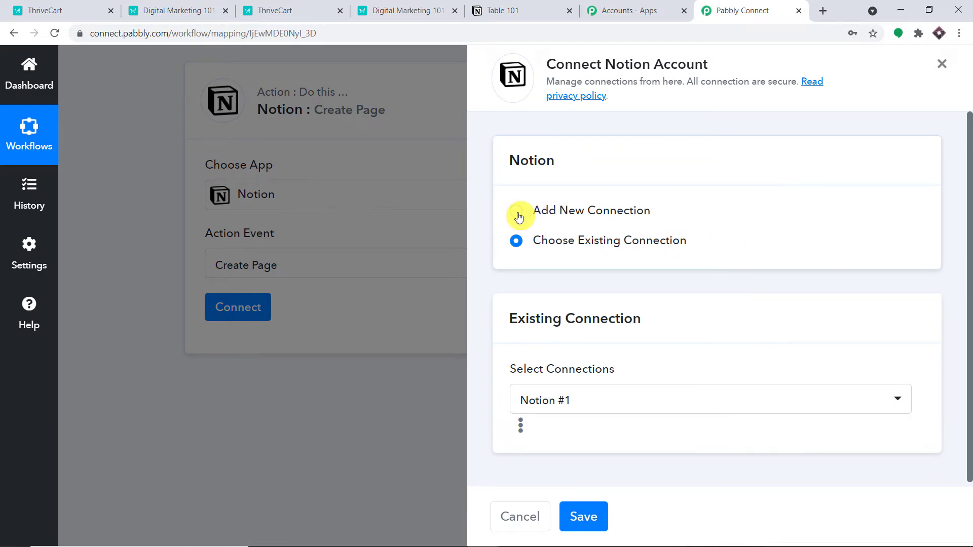
left_click(518, 217)
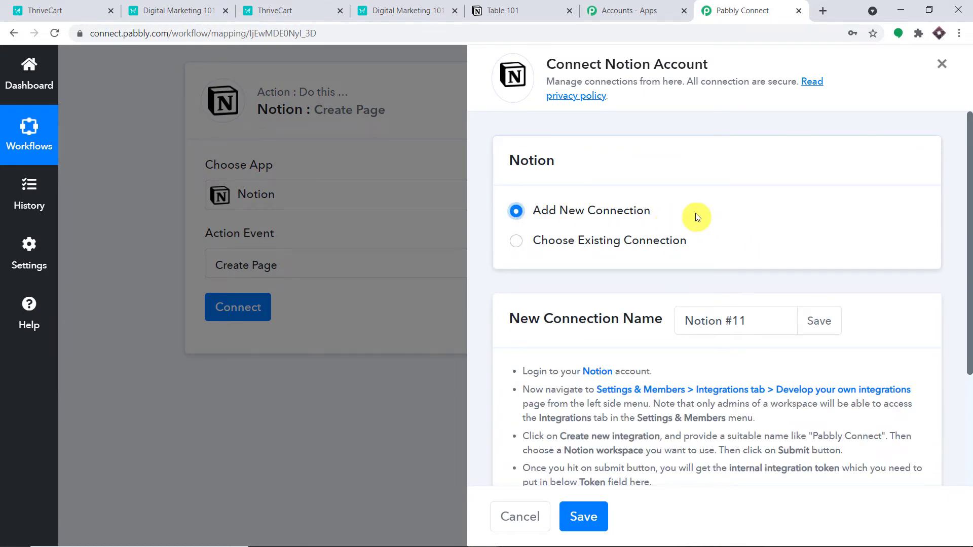
scroll(674, 218, "down", 3)
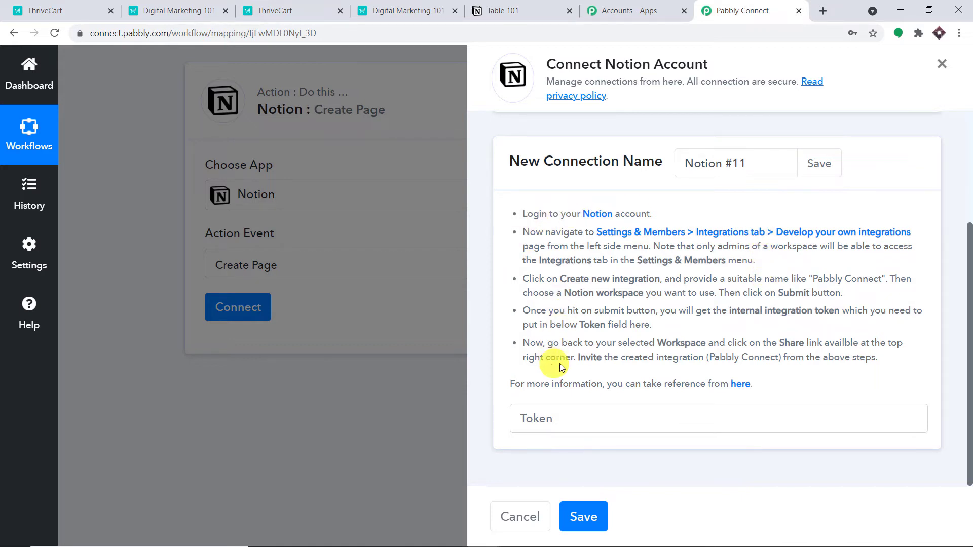
left_click(494, 6)
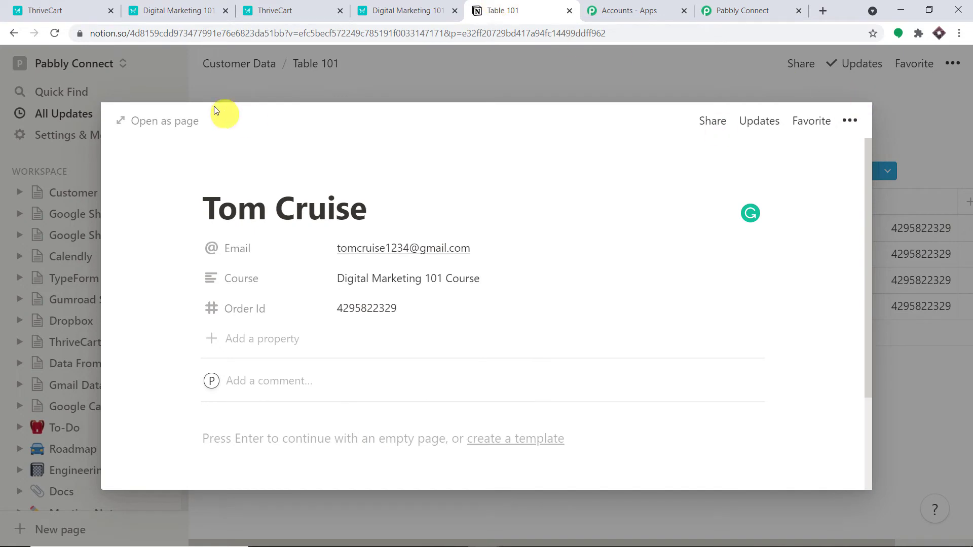
Step: Close the open record and add a new Notion workspace page titled 'ThriveCart Data'
left_click(249, 80)
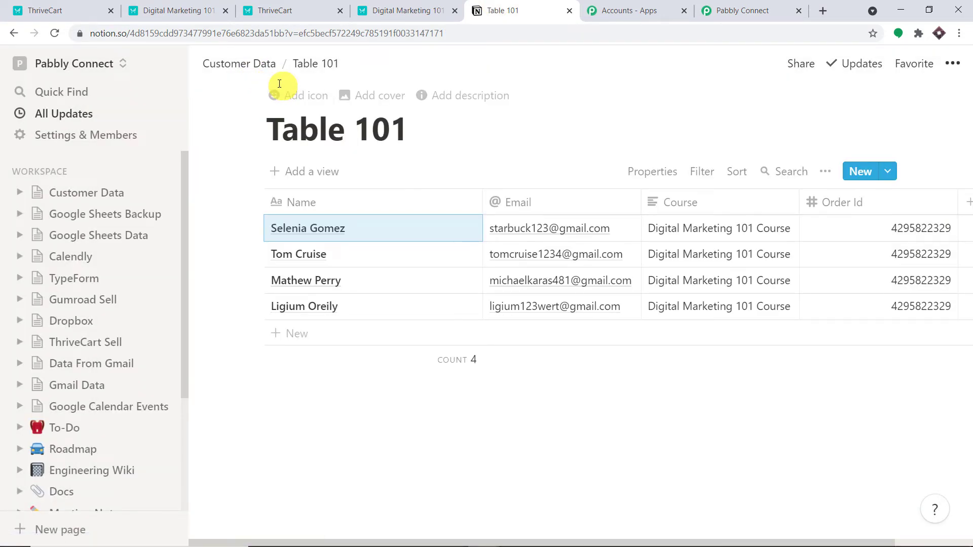
left_click(162, 175)
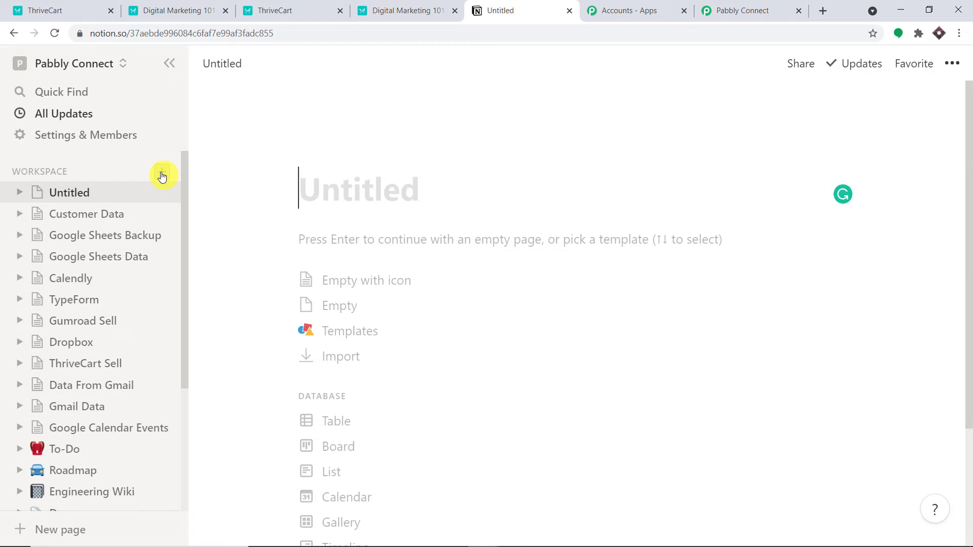
type("T")
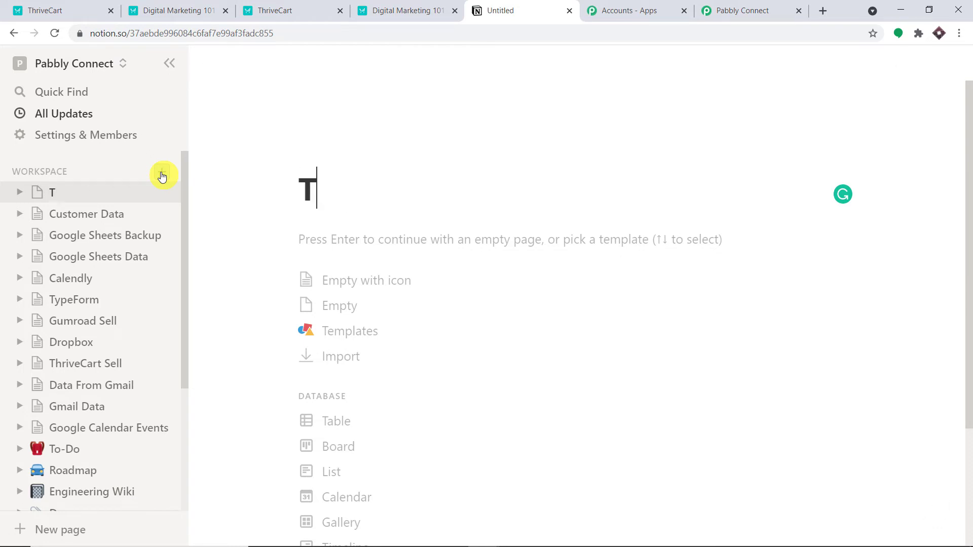
type("hrive")
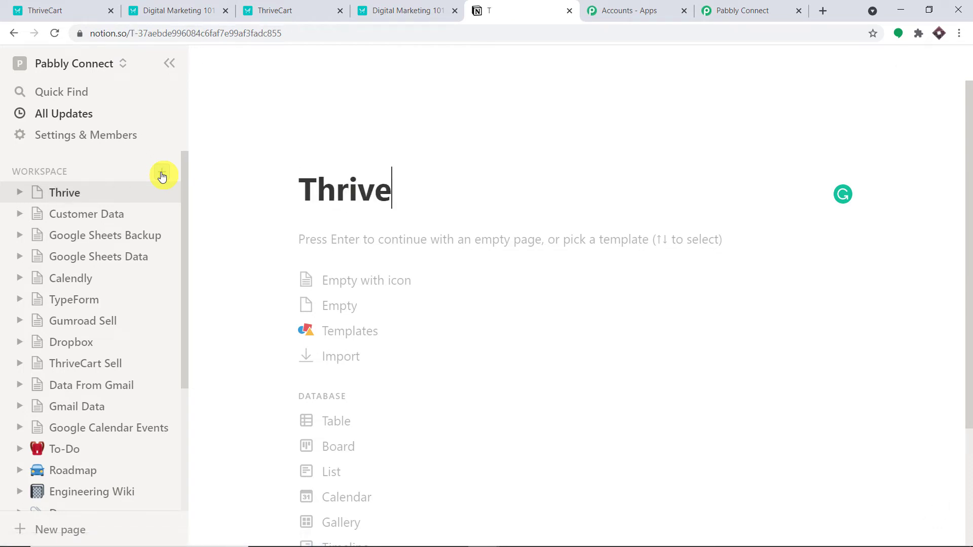
type("Cart ")
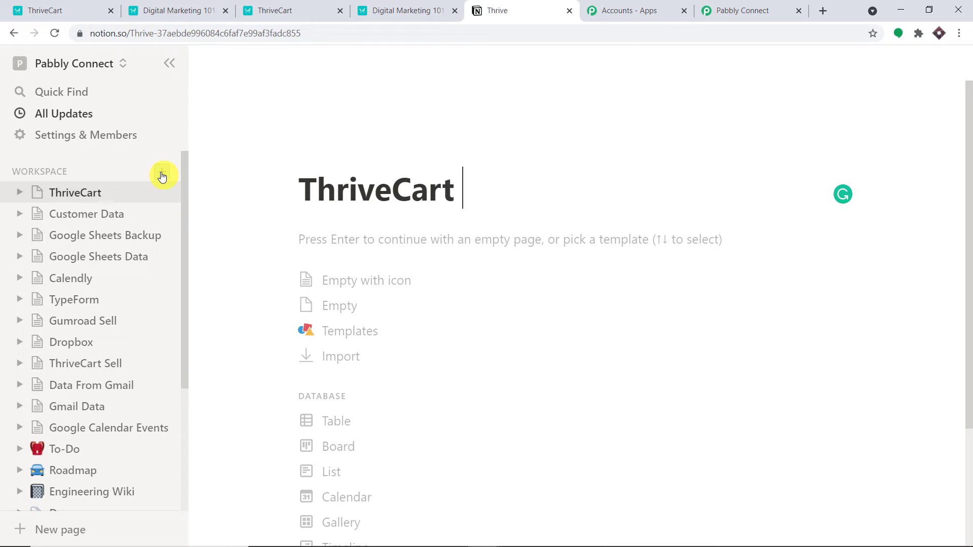
type("Data")
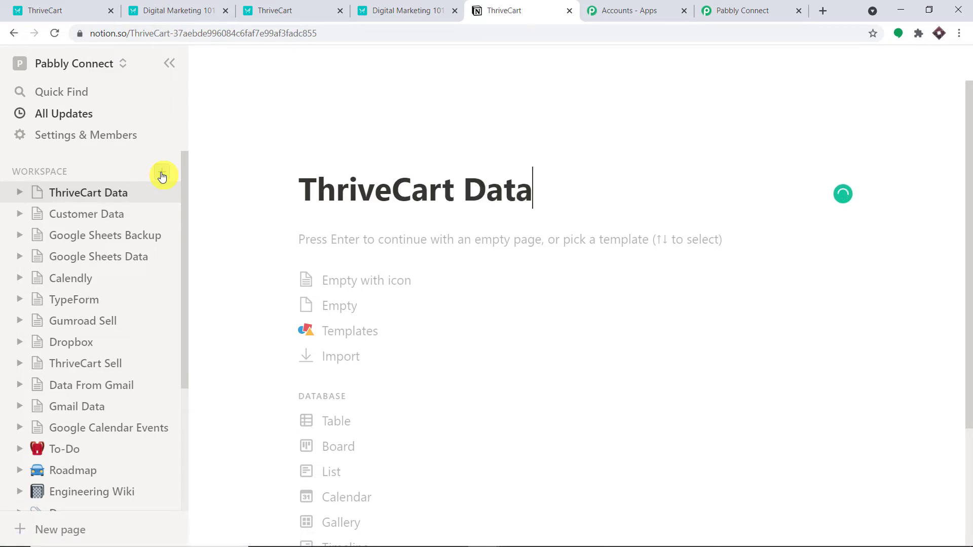
Step: Insert an inline table into the empty page with /table and title it 'Table 10'
left_click(321, 243)
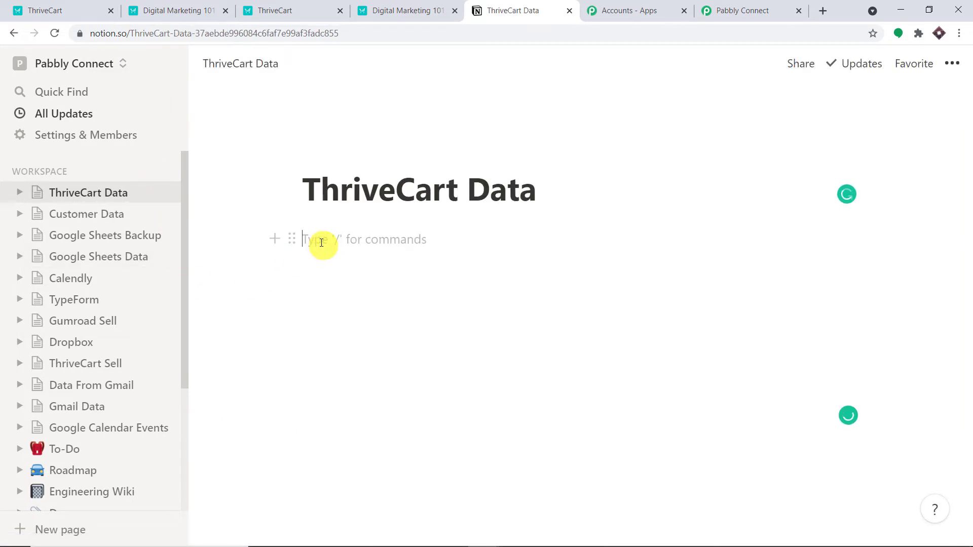
type("/t")
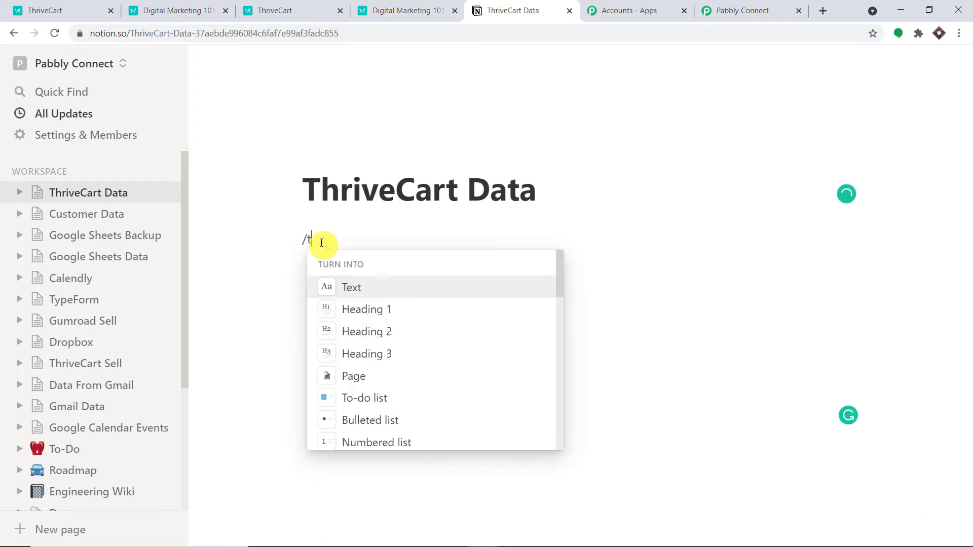
type("abl")
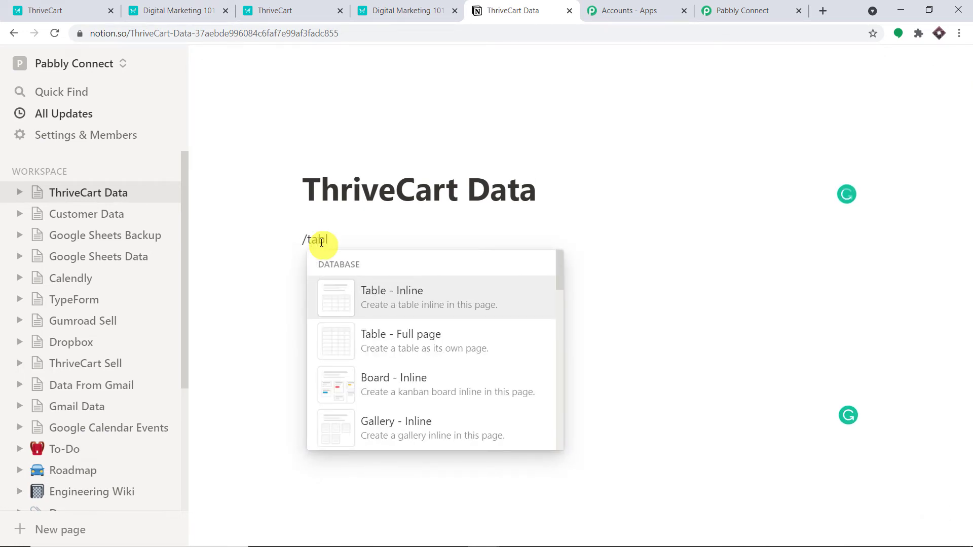
left_click(401, 301)
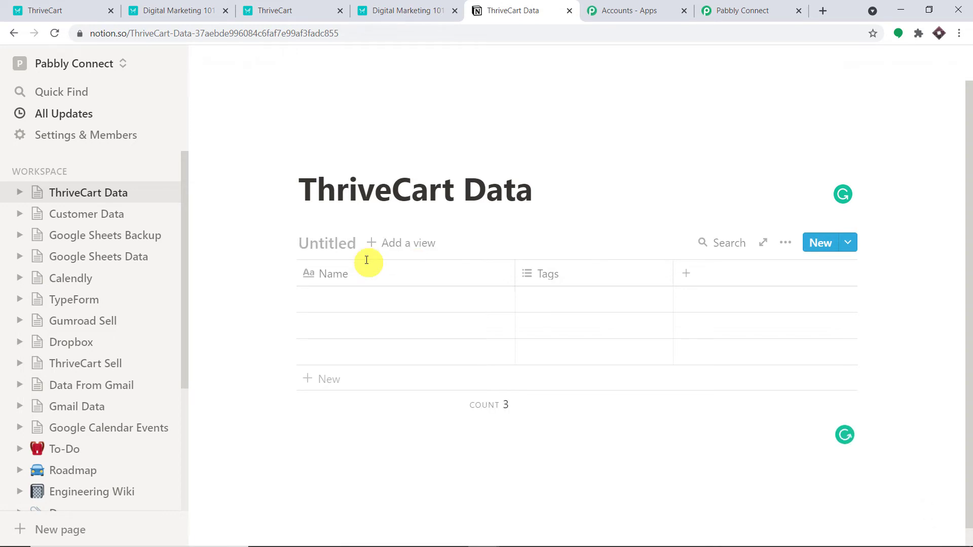
type("Ta")
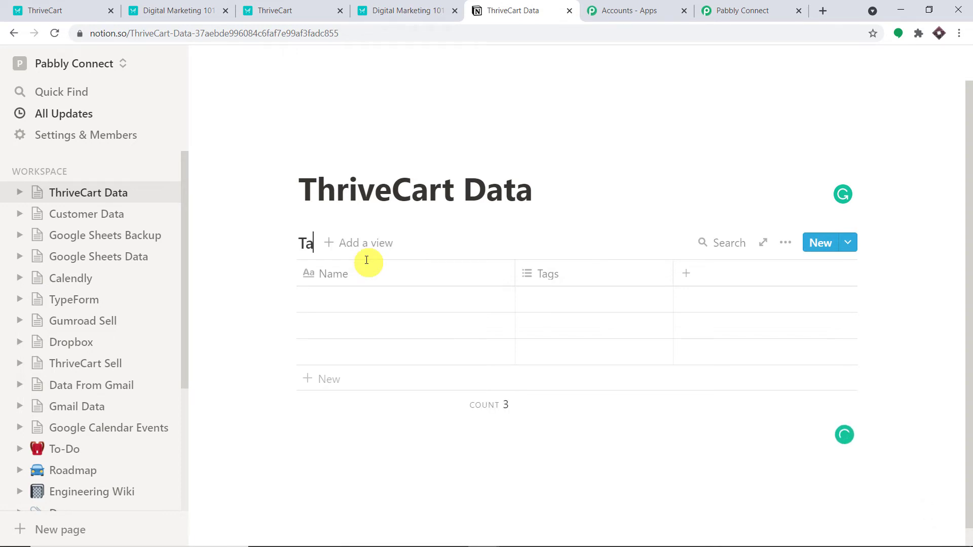
type("ble 101")
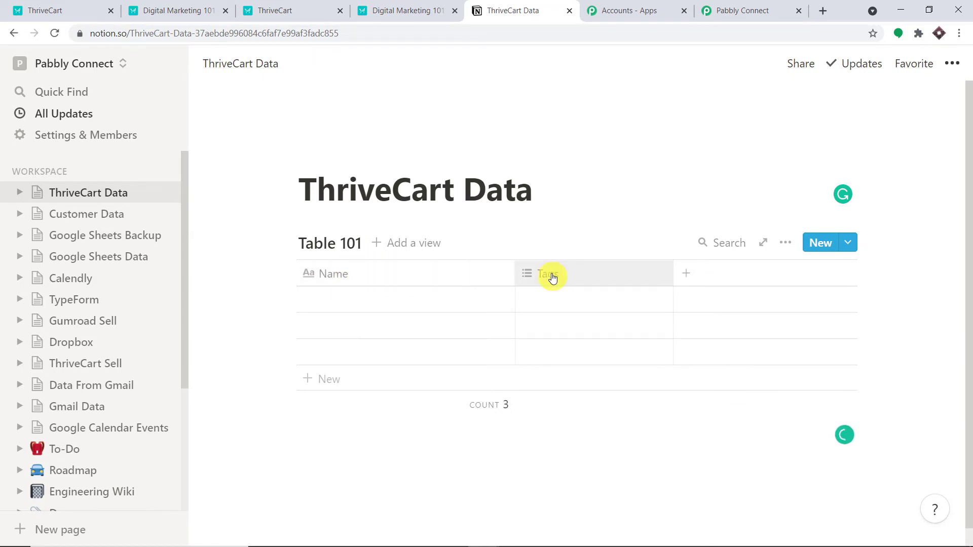
Step: Rename the Tags column to Email and make it an Email property
left_click(626, 275)
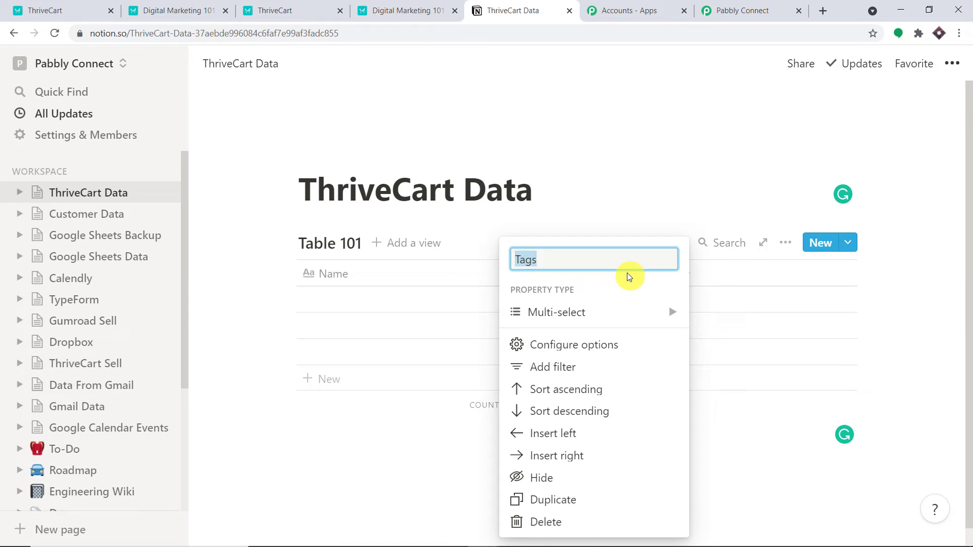
key("BackSpace")
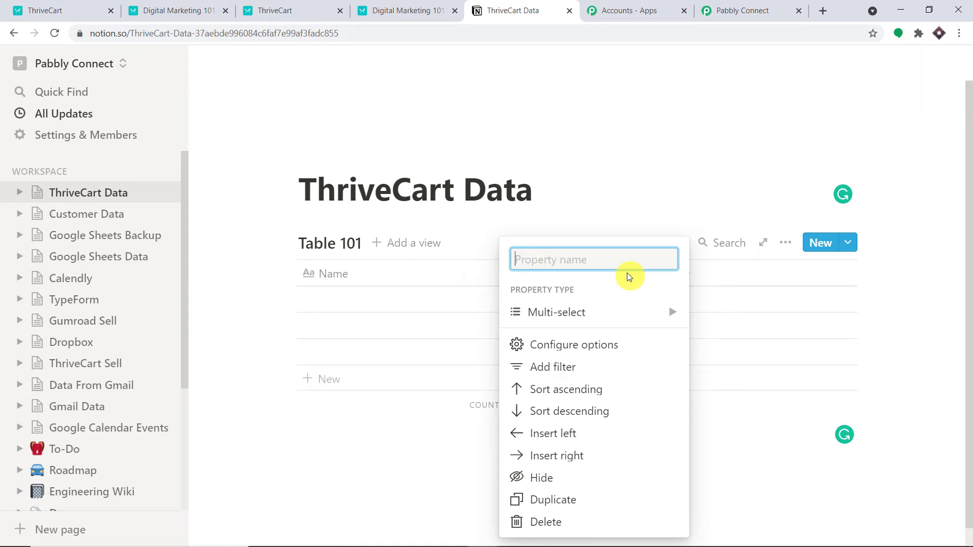
type("Email")
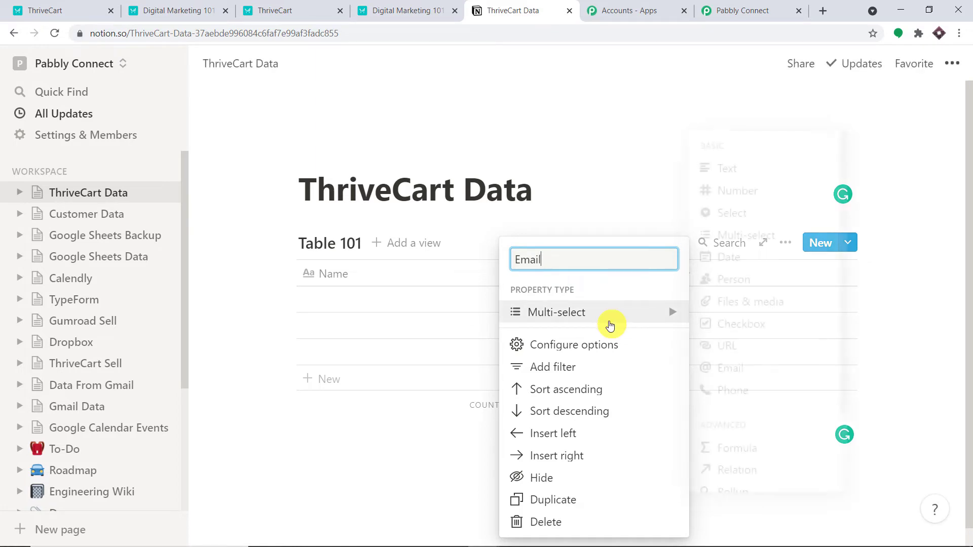
left_click(614, 314)
left_click(733, 366)
Step: Add an Order Id column with the Number property type
left_click(727, 275)
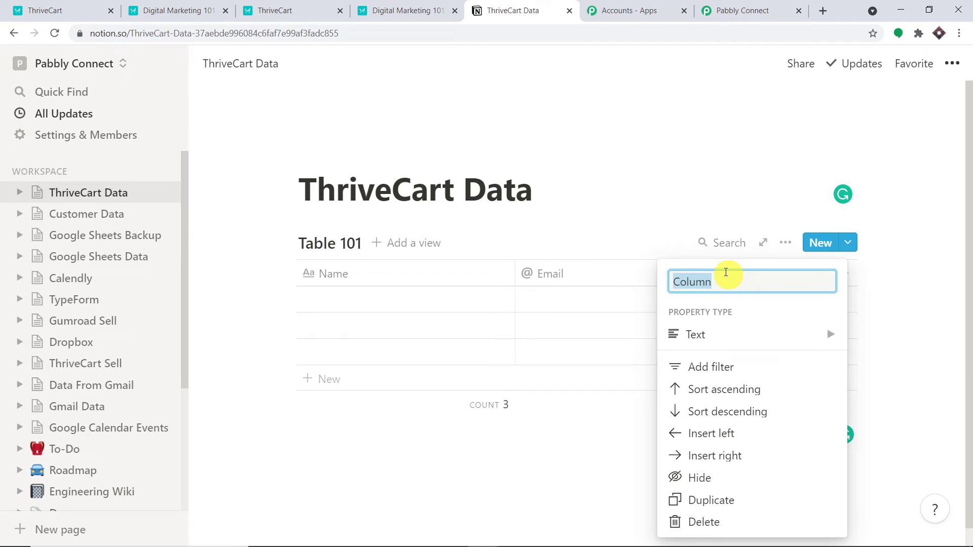
key("BackSpace")
type("Order Id")
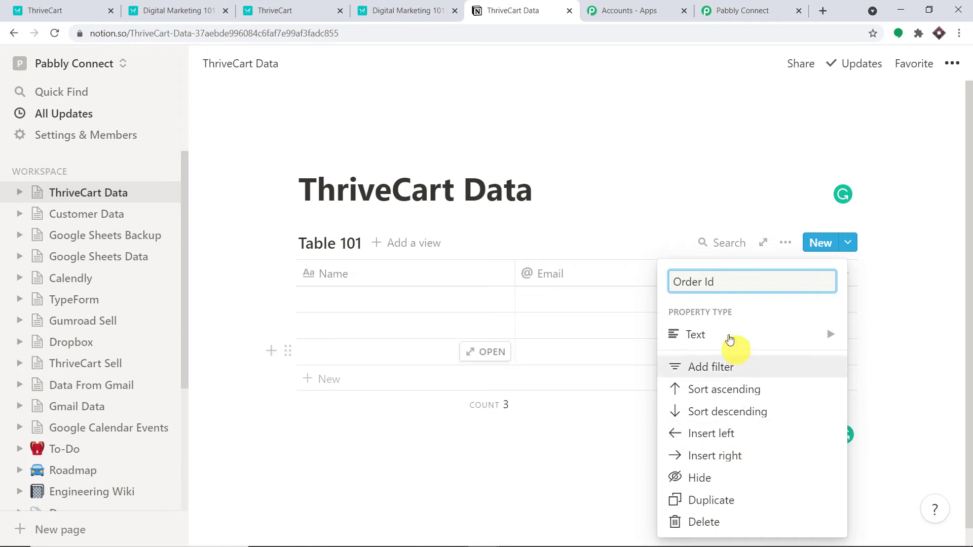
mouse_move(728, 334)
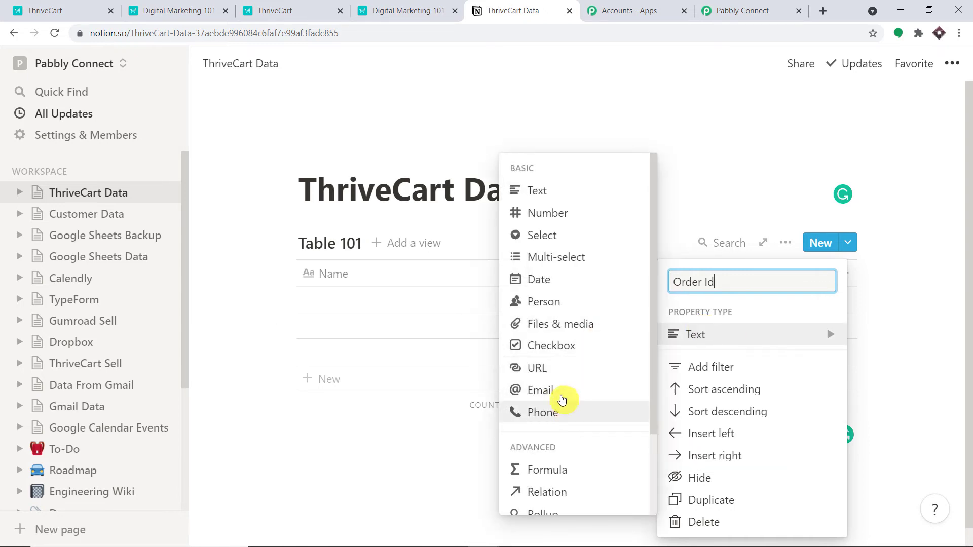
left_click(554, 213)
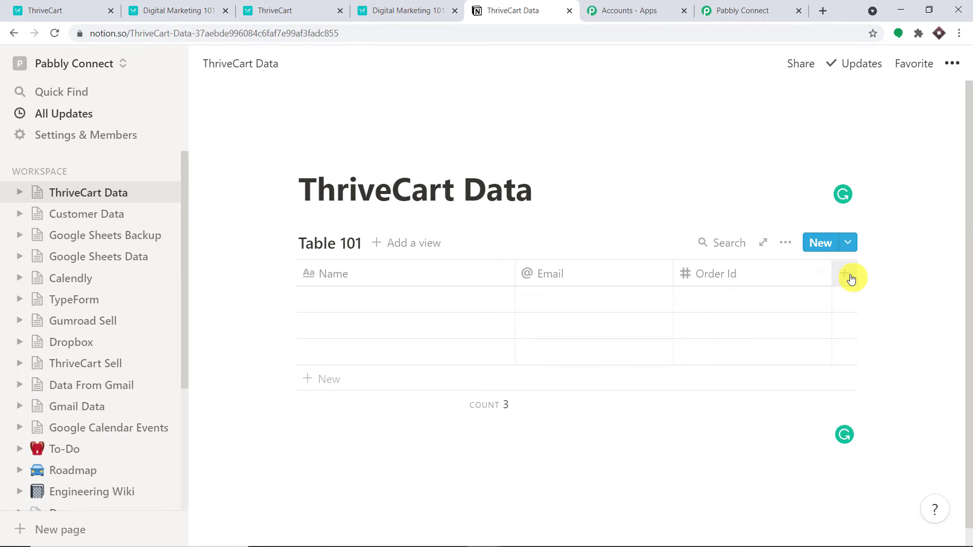
Step: Add a Course column as a plain Text property
left_click(847, 280)
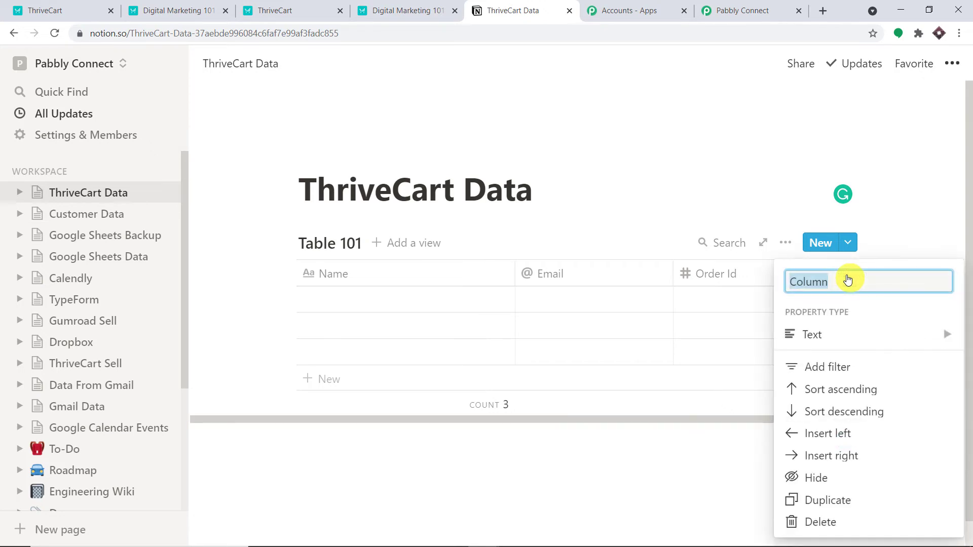
key("BackSpace")
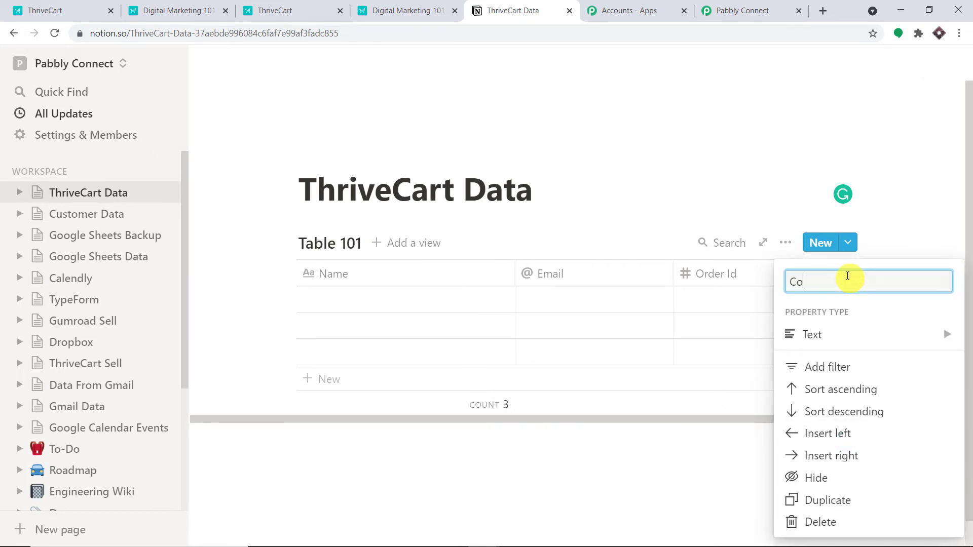
left_click(858, 341)
left_click(656, 191)
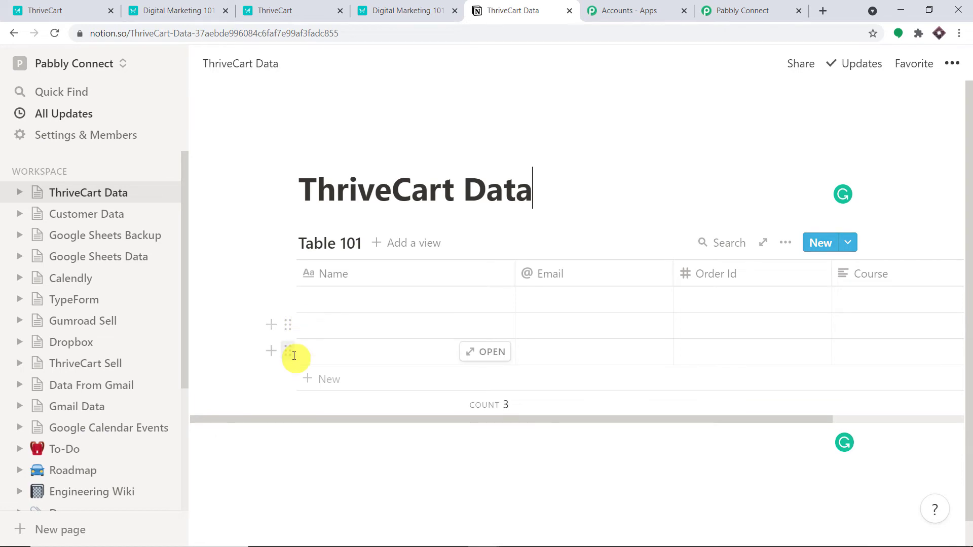
Step: Delete all three empty rows so Table 101 shows a count of 0
left_click(287, 350)
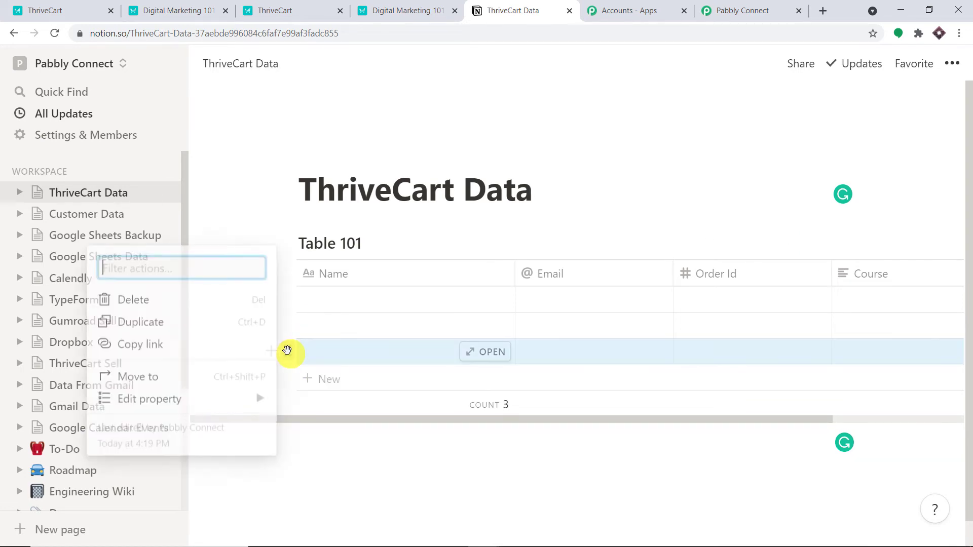
left_click(169, 302)
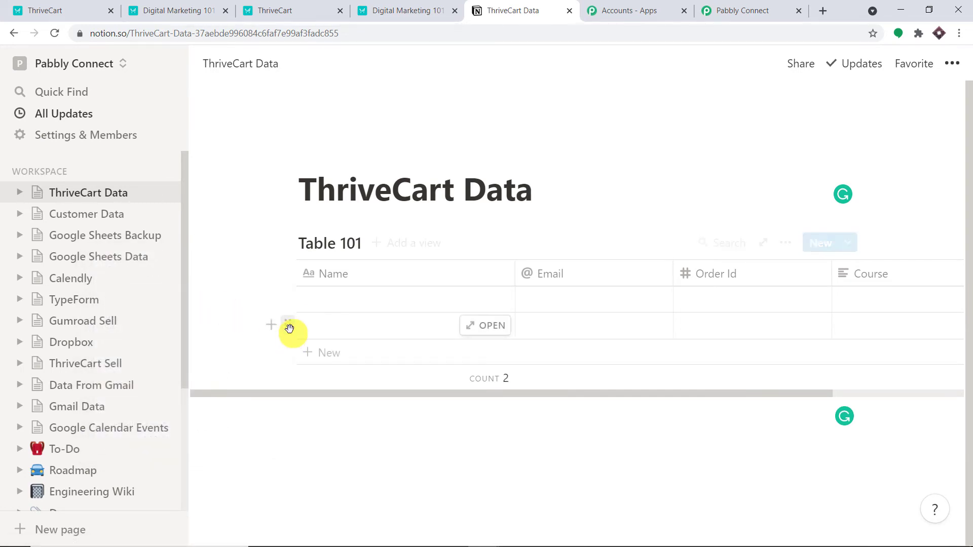
left_click(287, 326)
left_click(205, 274)
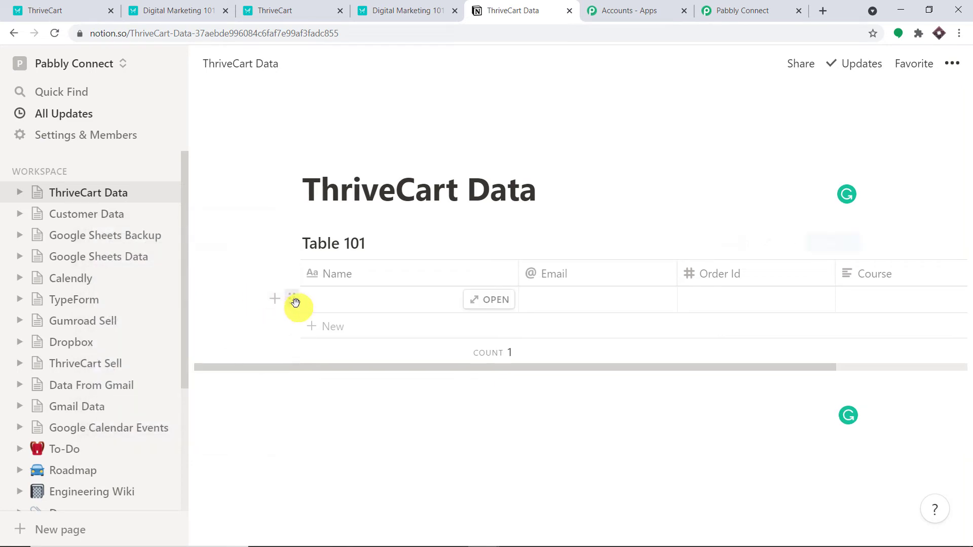
left_click(293, 300)
left_click(217, 247)
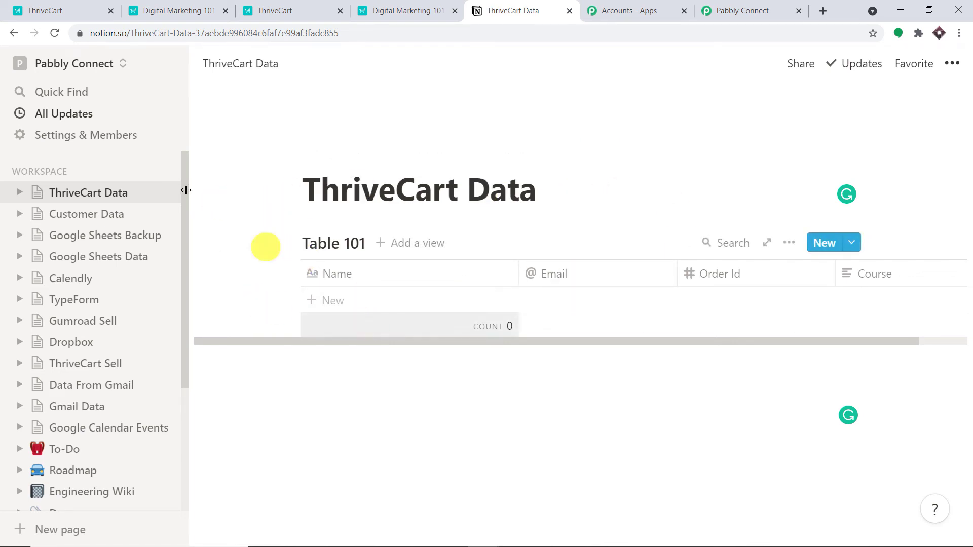
Step: Go to Settings & Members > Integrations and open the 'Develop your own integrations' page
left_click(91, 135)
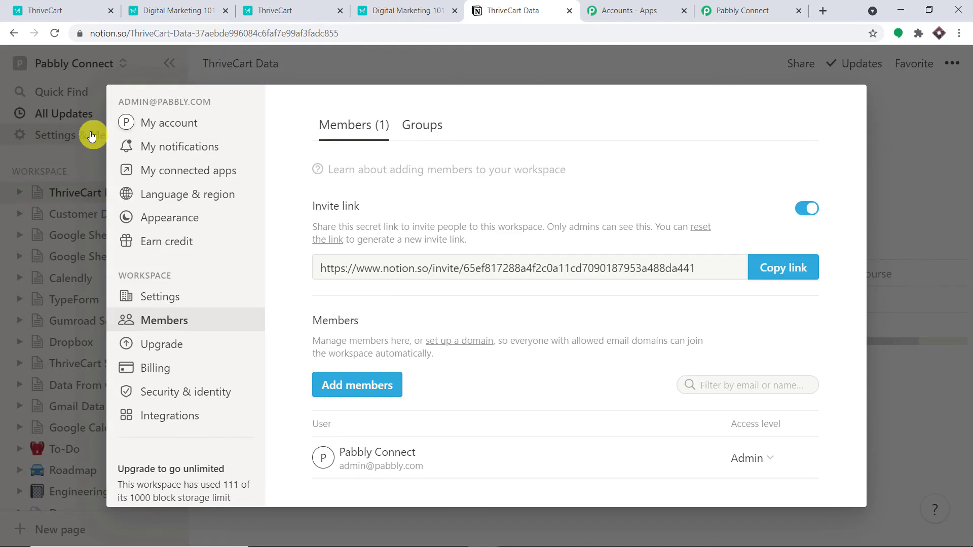
left_click(161, 416)
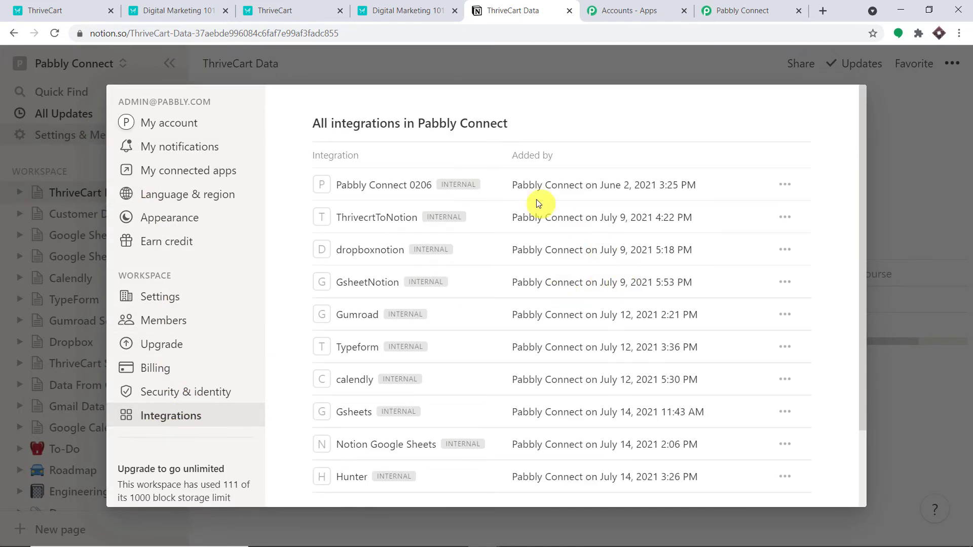
scroll(522, 191, "down", 2)
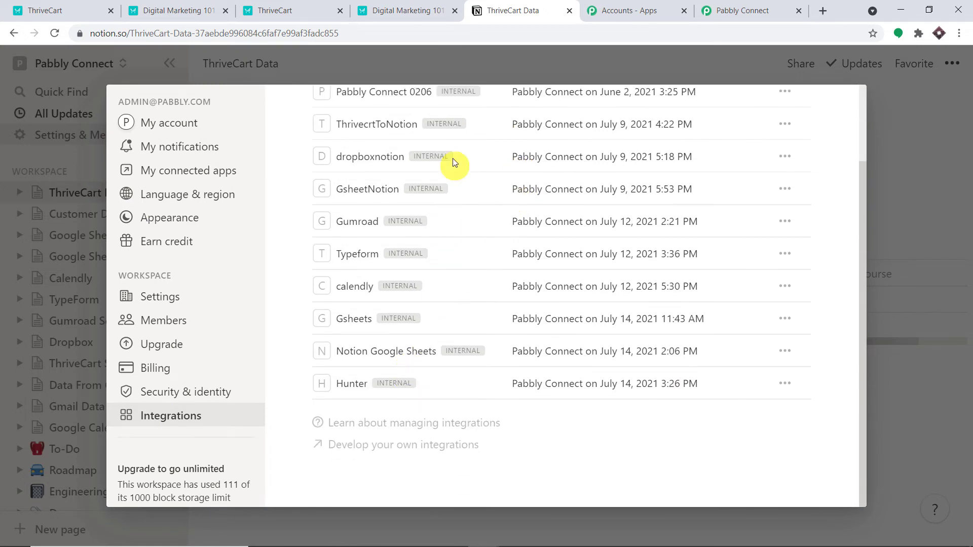
left_click(410, 449)
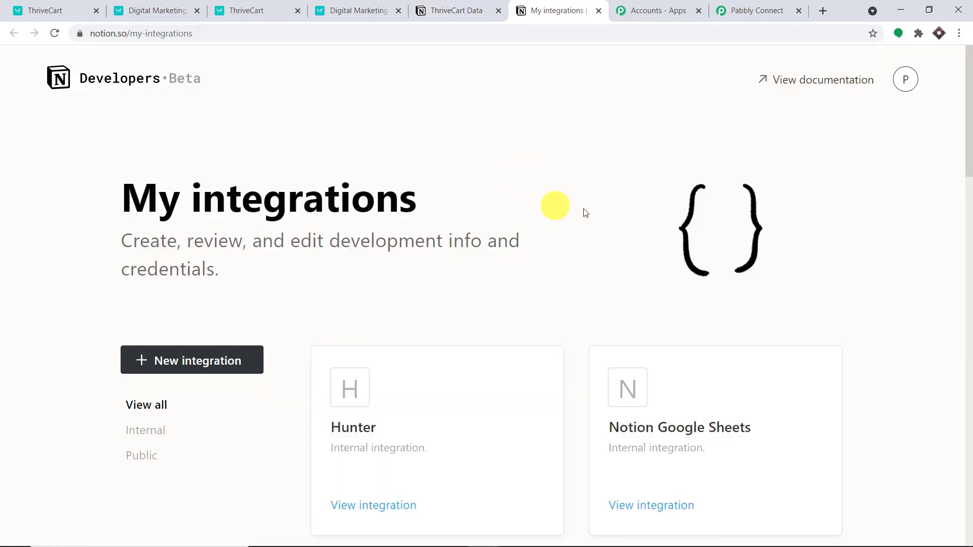
Step: Create a new internal Notion integration named ThriveCart 101
scroll(806, 236, "down", 20)
scroll(808, 239, "up", 4)
left_click(403, 251)
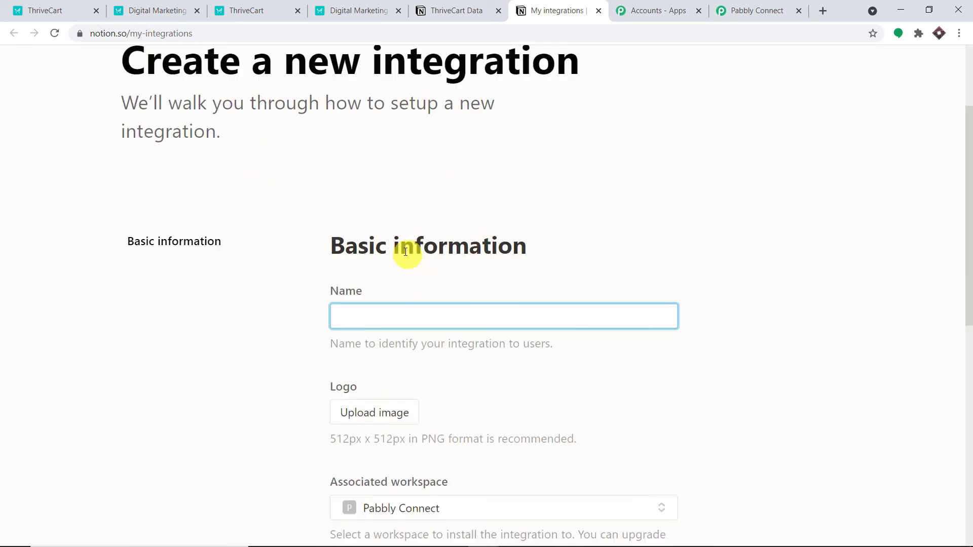
scroll(405, 252, "down", 3)
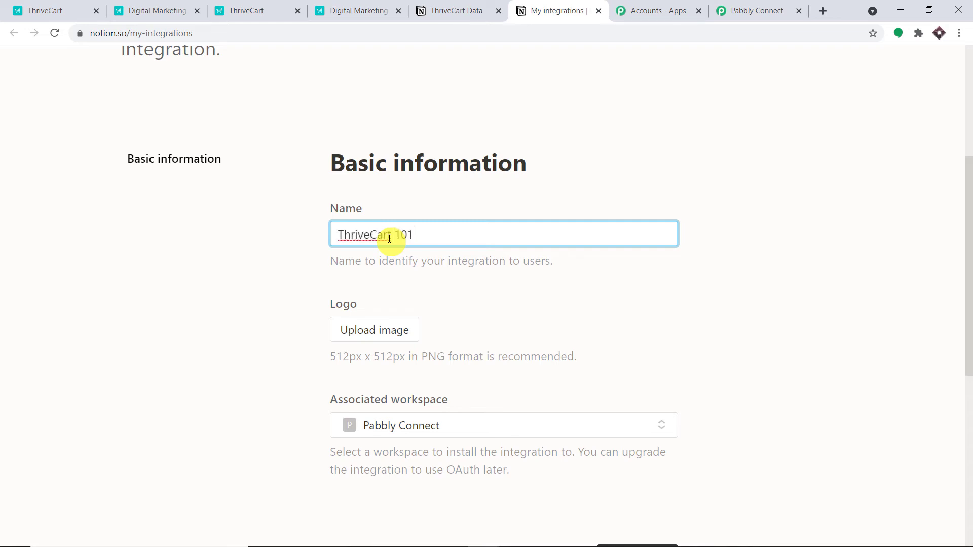
scroll(414, 268, "down", 3)
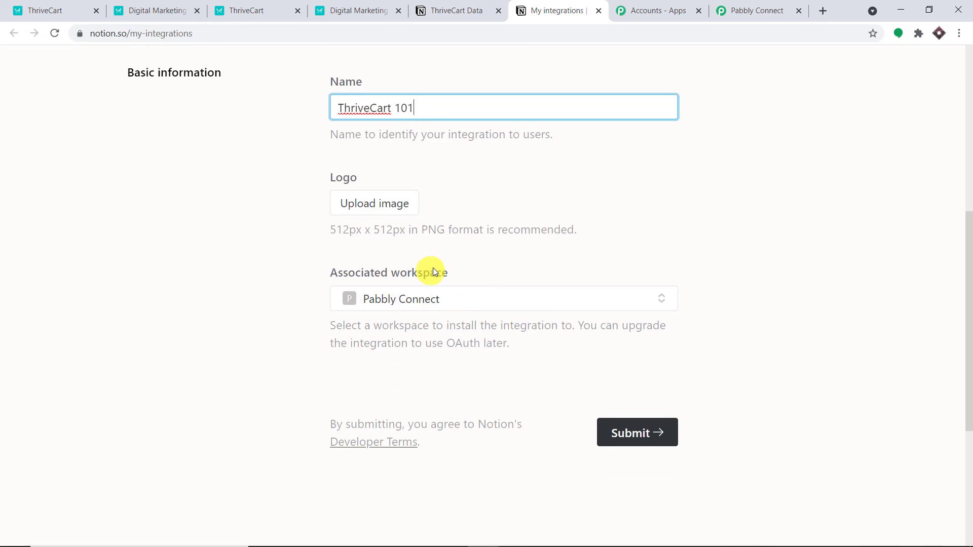
left_click(647, 433)
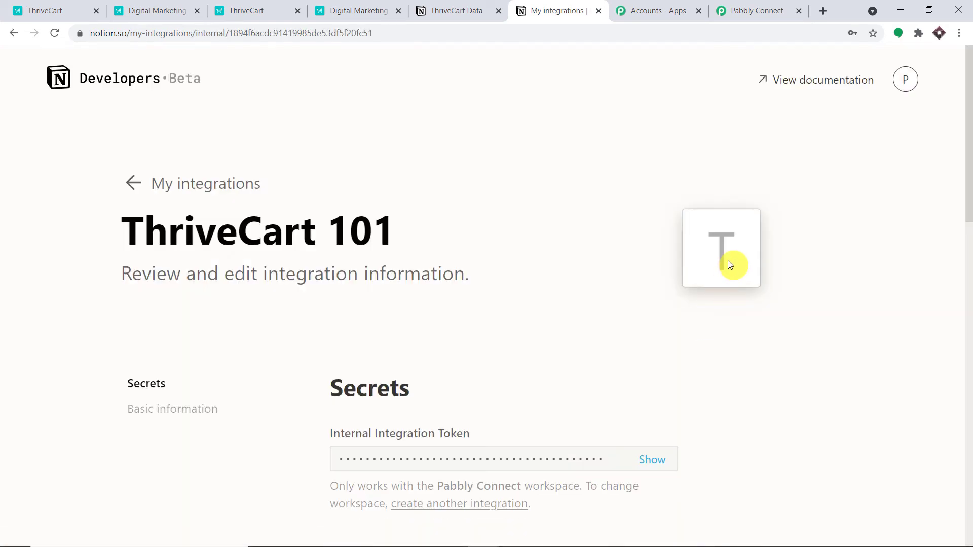
Step: Reveal the ThriveCart 101 integration's secret token and copy it
scroll(689, 252, "down", 3)
scroll(402, 239, "down", 1)
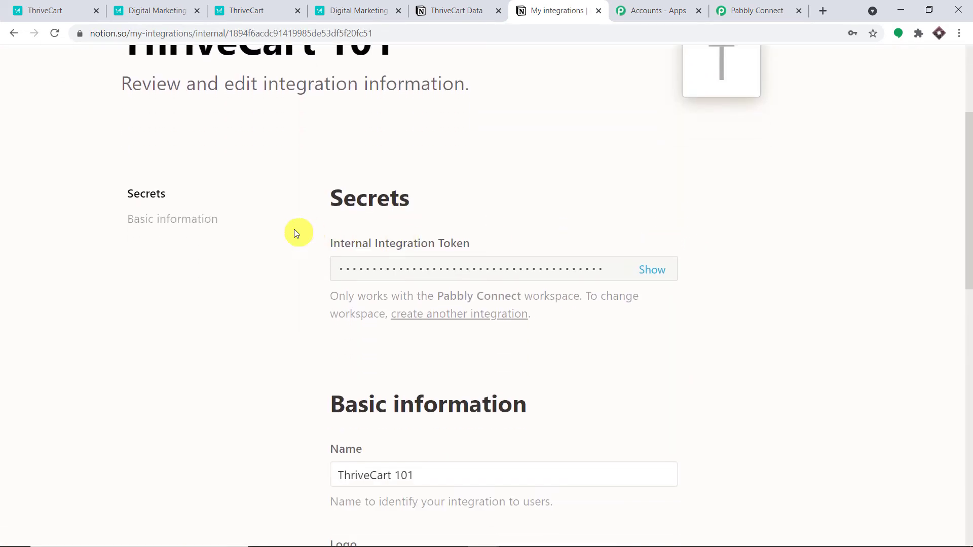
left_click(656, 270)
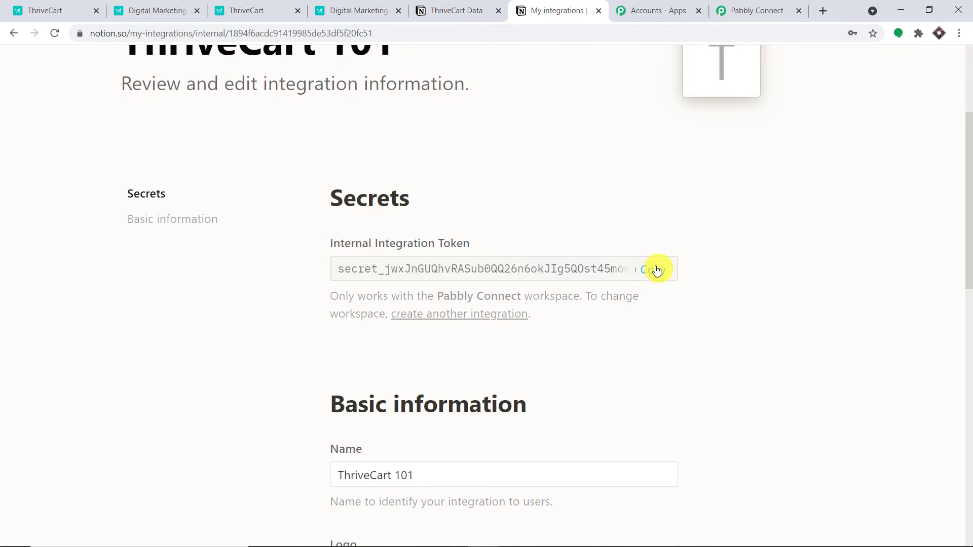
double_click(562, 269)
right_click(562, 268)
left_click(570, 275)
left_click(738, 10)
Step: Paste the ThriveCart 101 token into the Notion connection's Token field, then go back to Notion
left_click(571, 418)
right_click(572, 419)
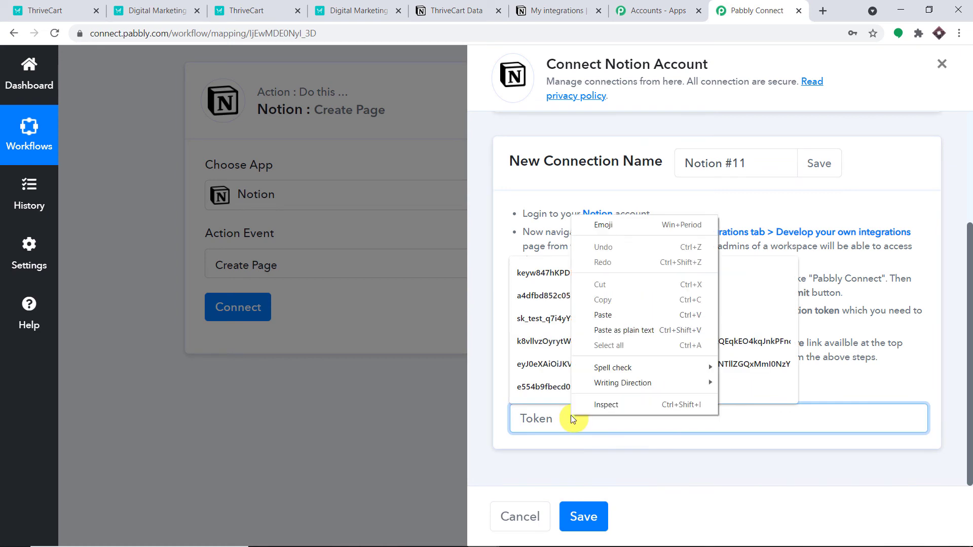
left_click(622, 315)
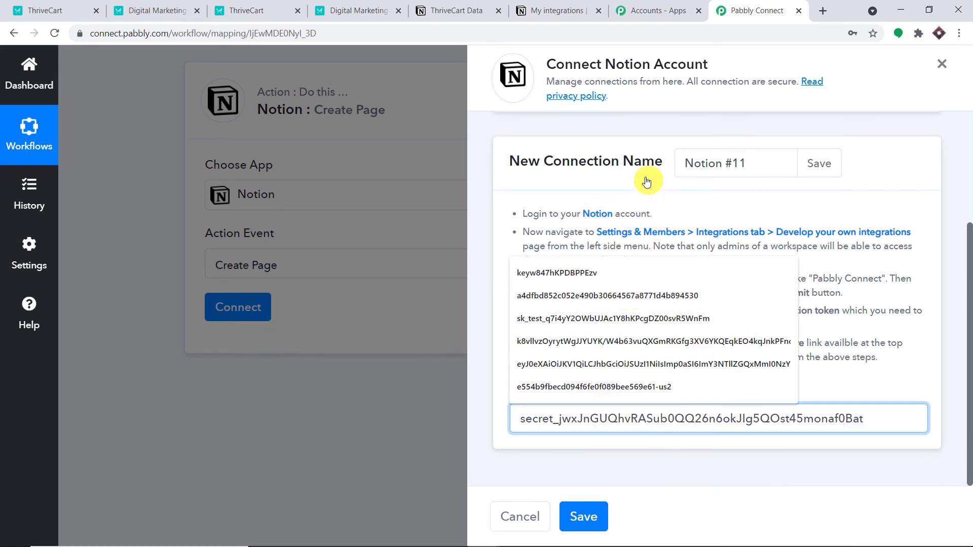
left_click(558, 9)
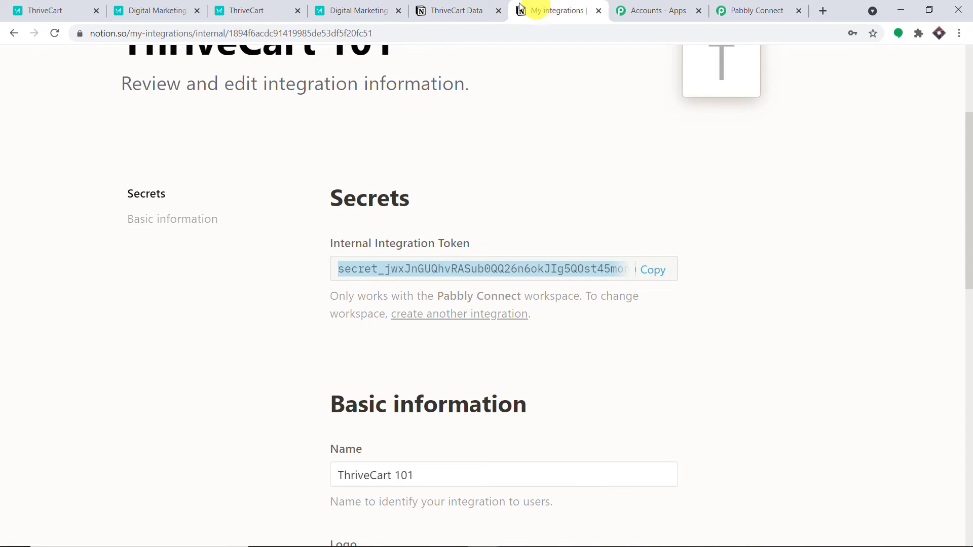
left_click(452, 6)
Step: Close the workspace settings and open Table 101 as a full page
left_click(912, 126)
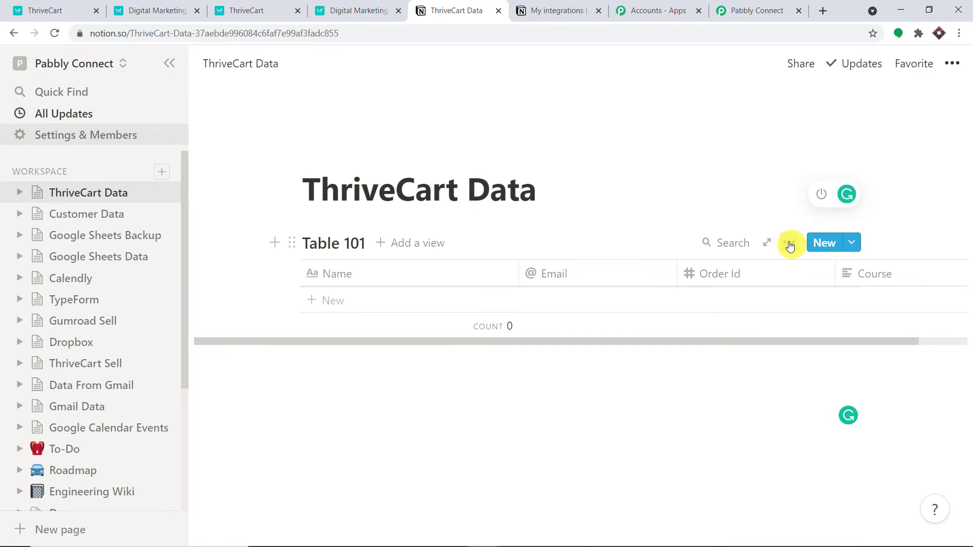
left_click(789, 245)
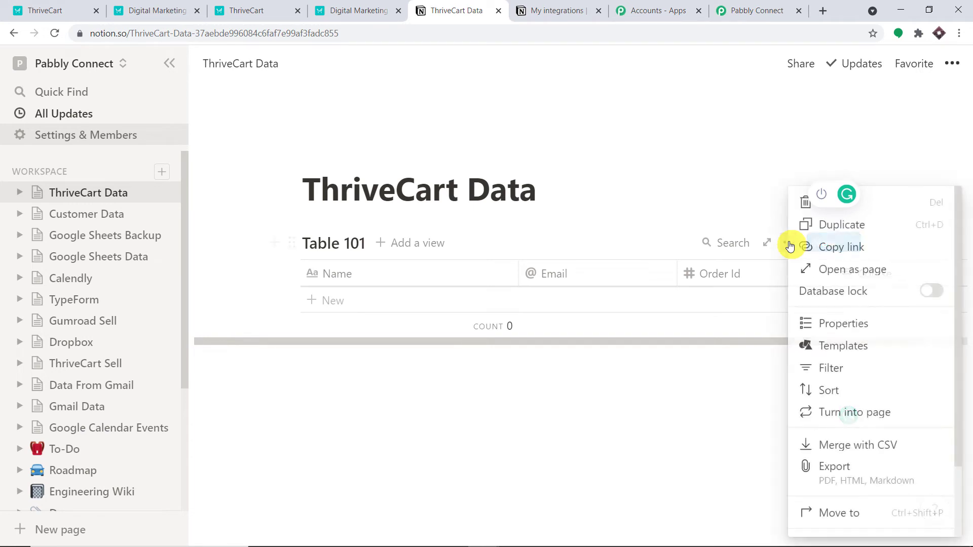
left_click(839, 274)
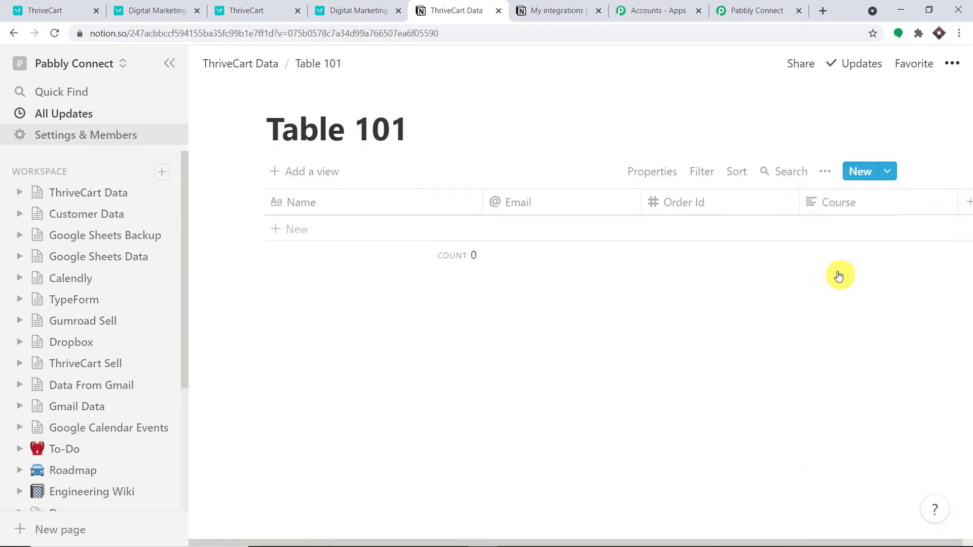
Step: Share Table 101 to the web and invite the ThriveCart 101 integration with Can edit access
left_click(807, 67)
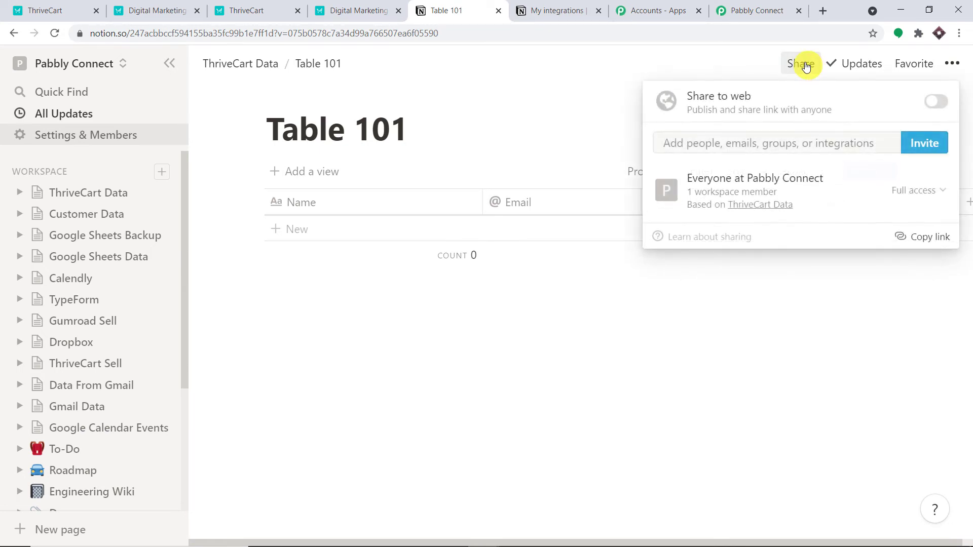
left_click(935, 102)
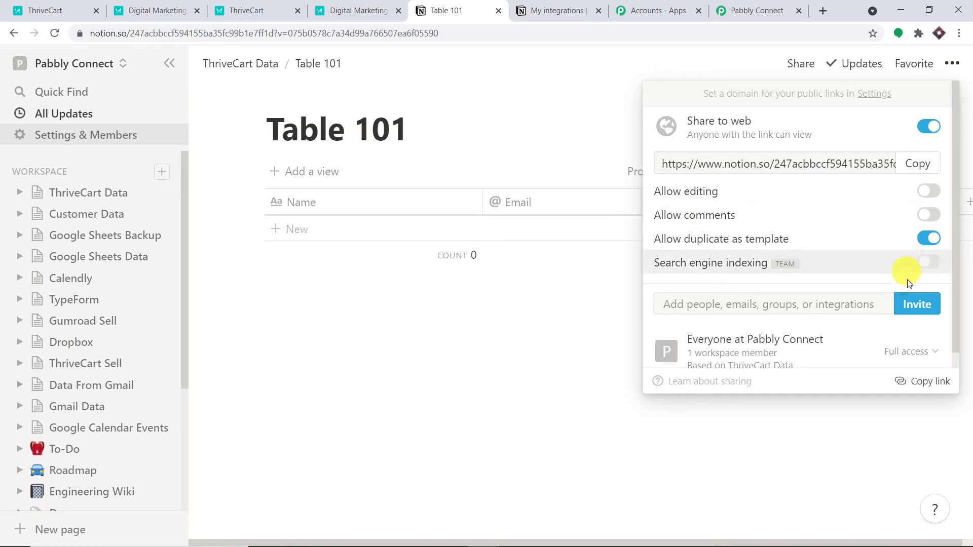
left_click(918, 304)
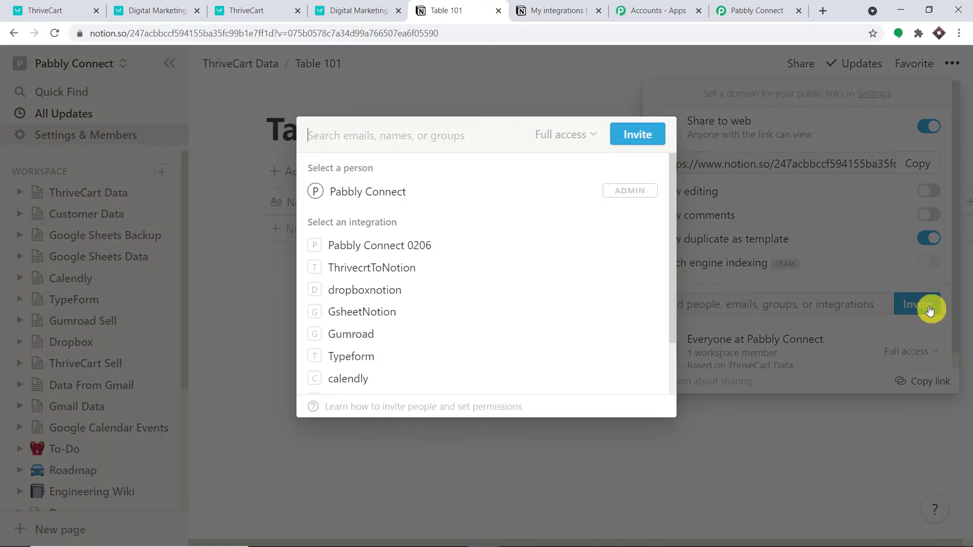
scroll(430, 282, "down", 2)
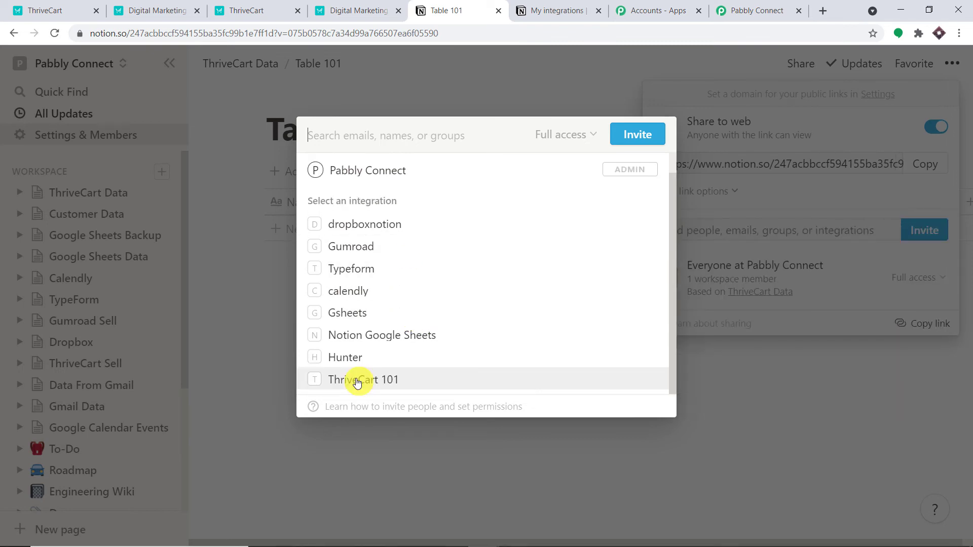
left_click(357, 380)
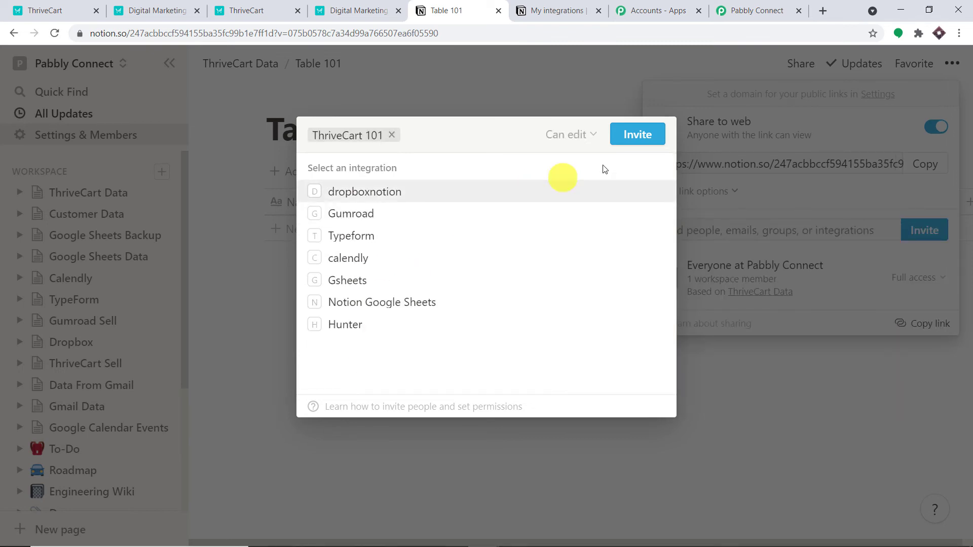
left_click(646, 135)
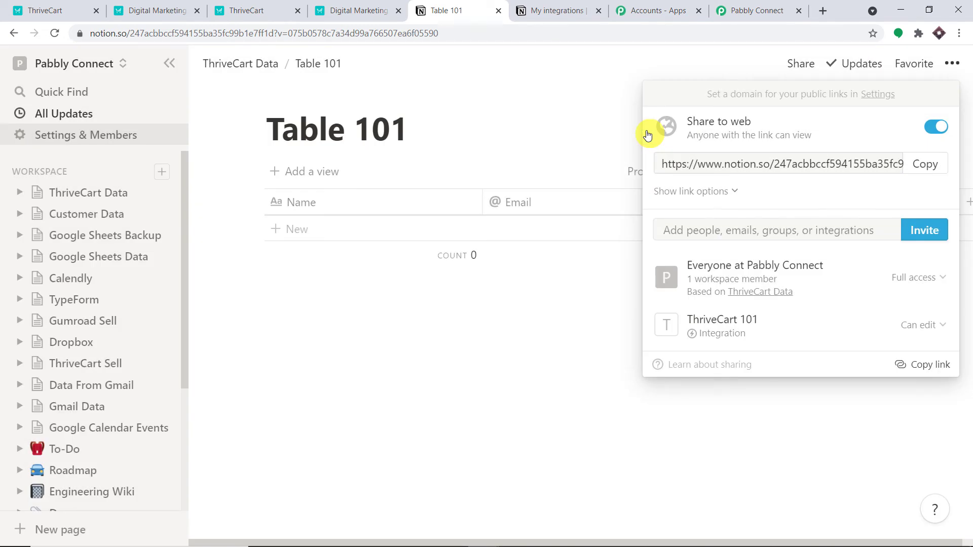
left_click(558, 99)
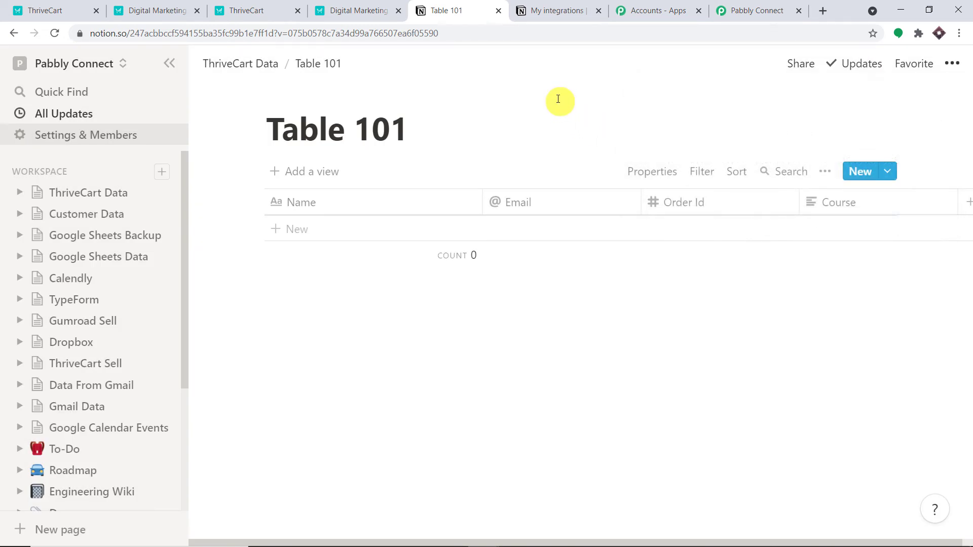
Step: Save the new Notion connection and choose Table 101 as the target database
left_click(756, 4)
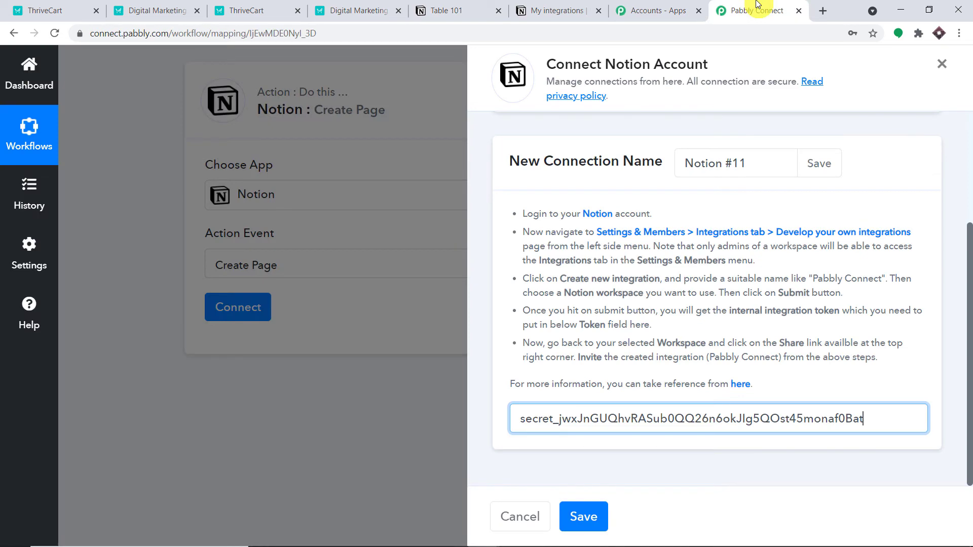
left_click(588, 520)
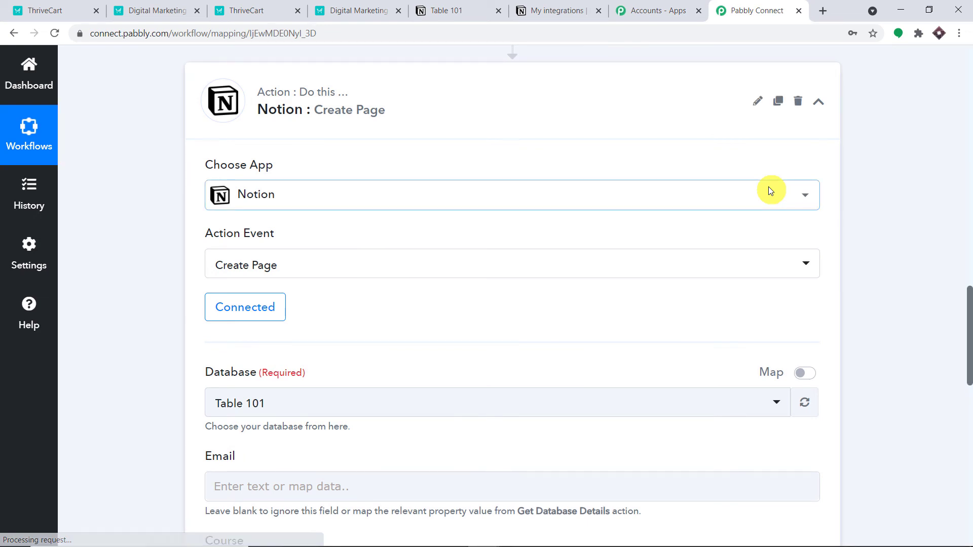
scroll(768, 190, "down", 4)
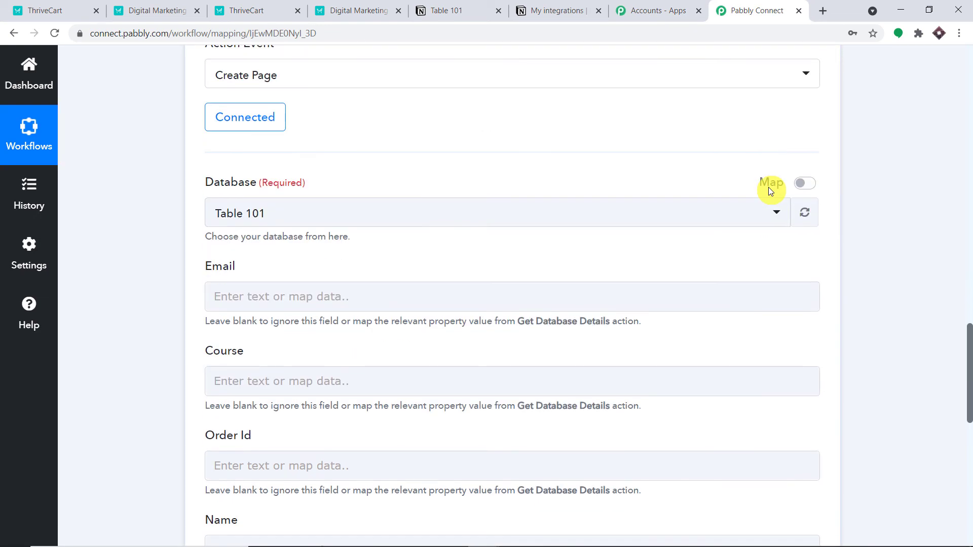
left_click(266, 214)
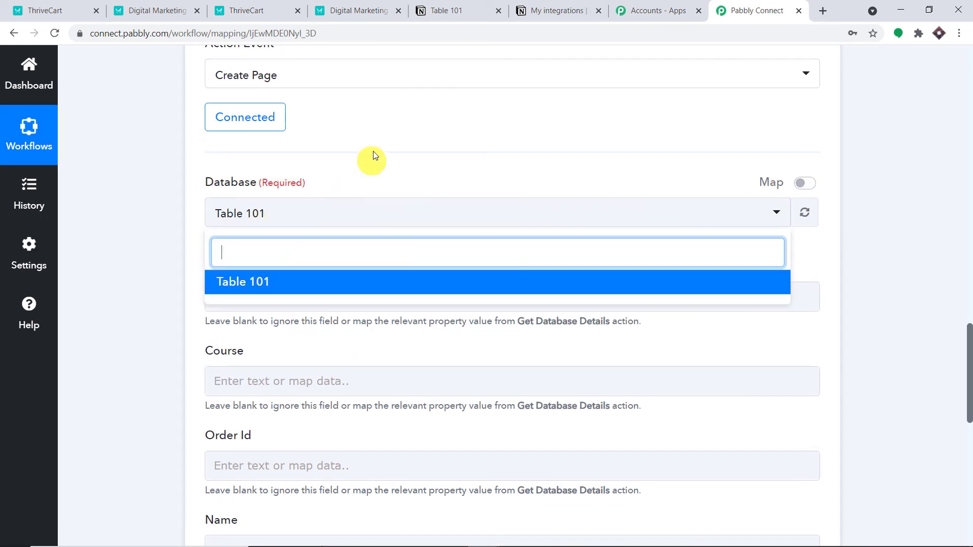
left_click(362, 170)
Step: Review Table 101's columns in Notion, then return to the Pabbly field mapping form
left_click(558, 10)
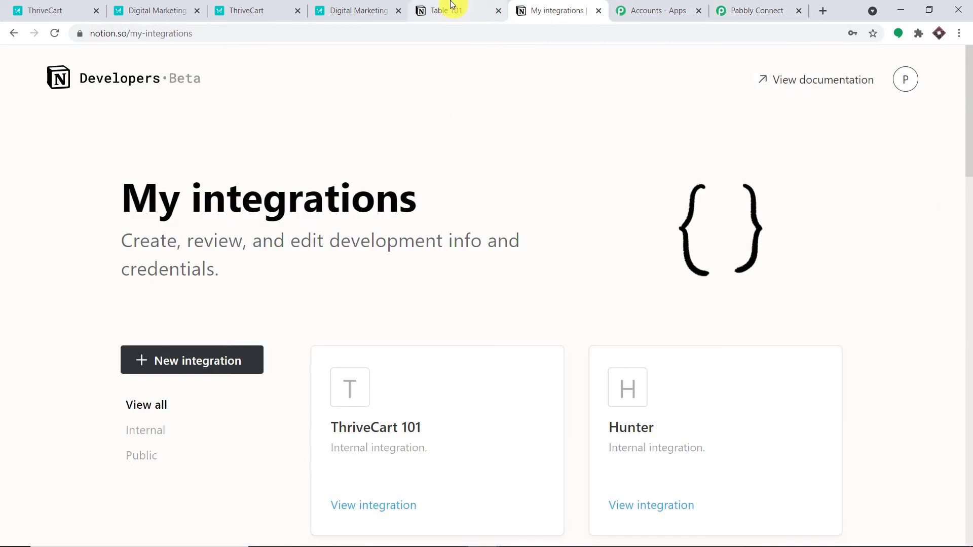
left_click(452, 6)
left_click(715, 14)
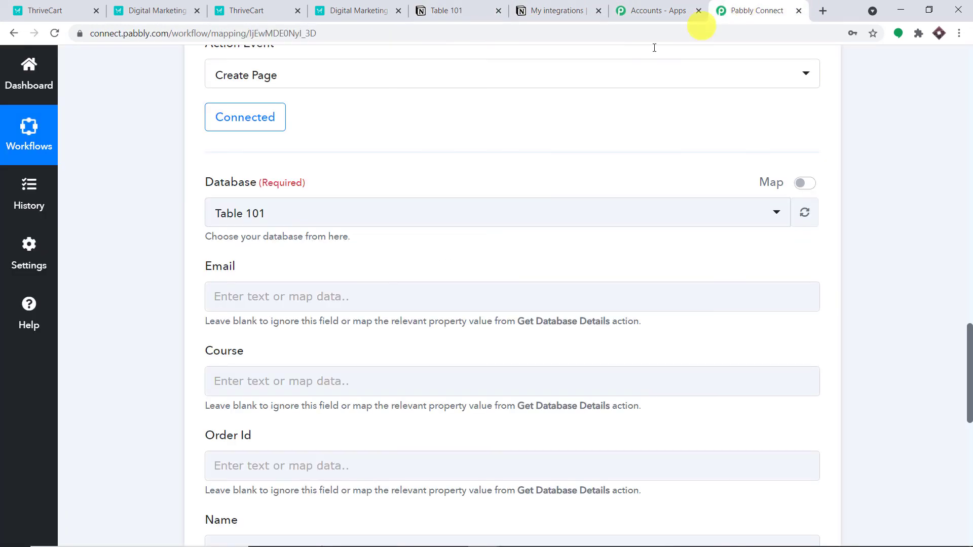
scroll(302, 251, "down", 3)
scroll(308, 248, "up", 4)
scroll(306, 252, "down", 2)
scroll(306, 252, "down", 4)
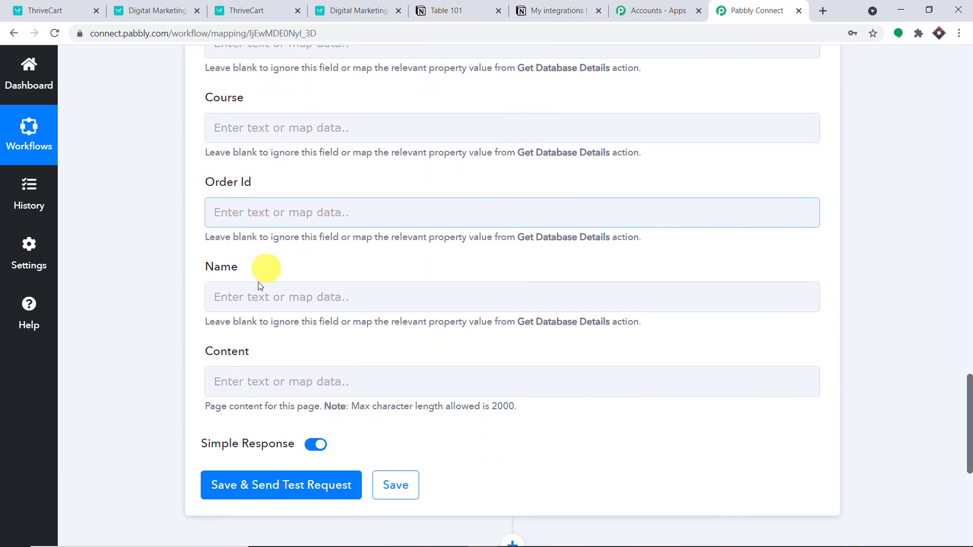
scroll(518, 188, "up", 4)
scroll(433, 382, "down", 3)
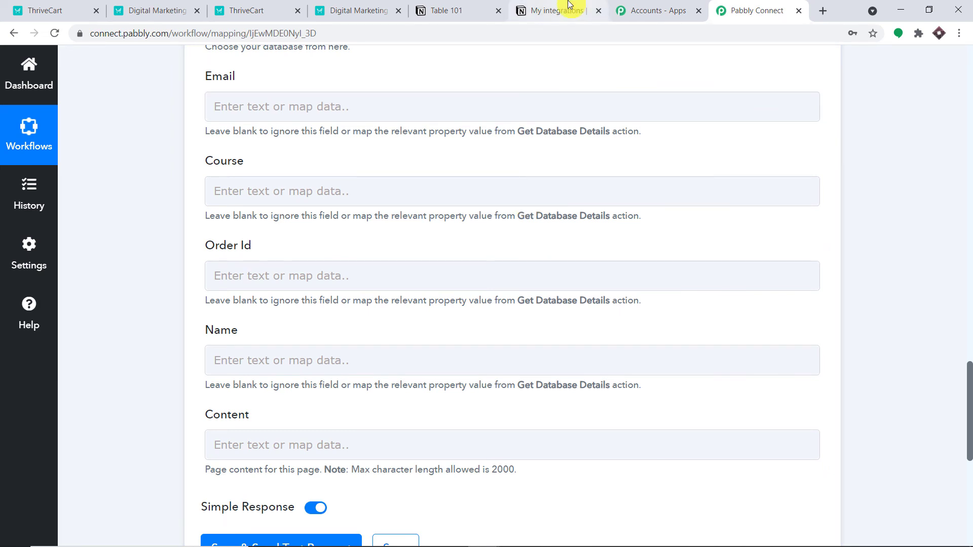
left_click(484, 9)
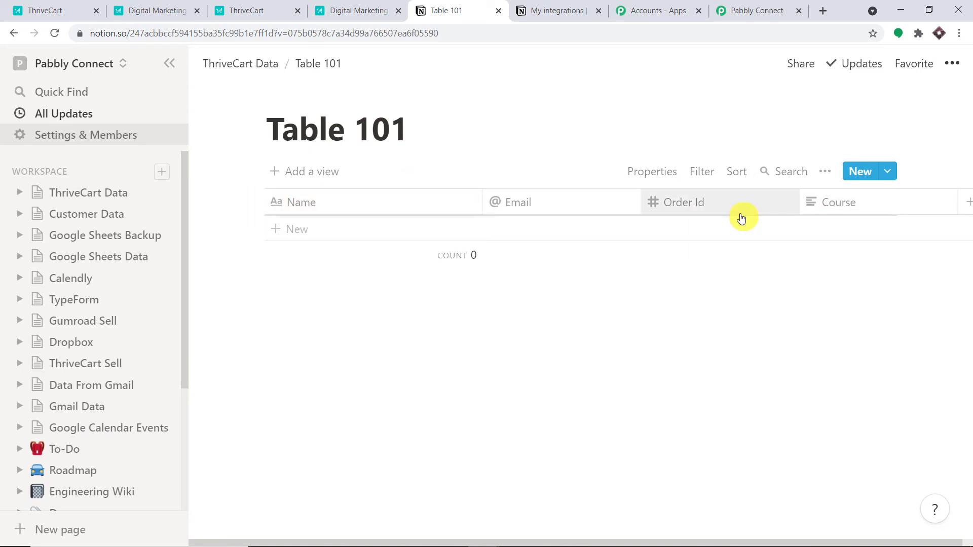
left_click(757, 10)
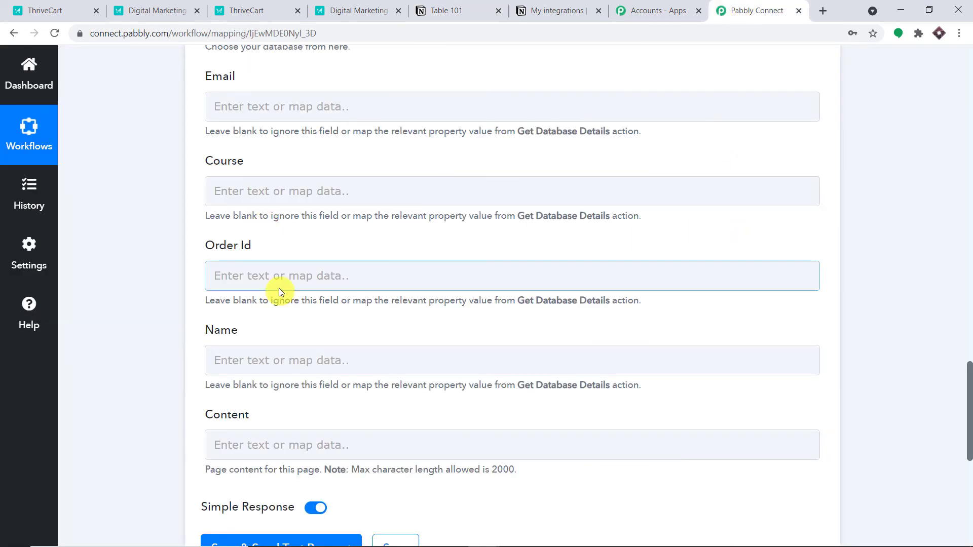
scroll(374, 298, "up", 3)
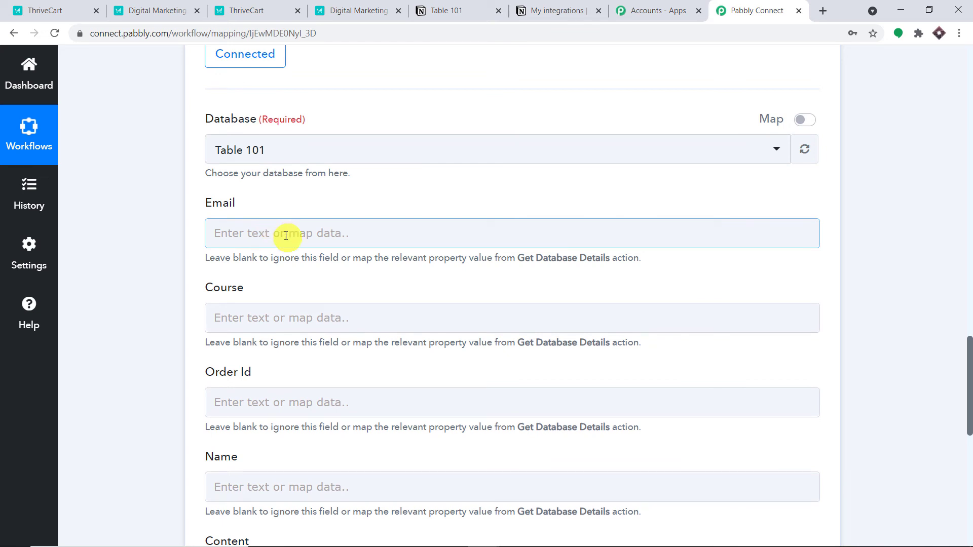
Step: Map ThriveCart's Customer Email into the Notion Email field
left_click(285, 234)
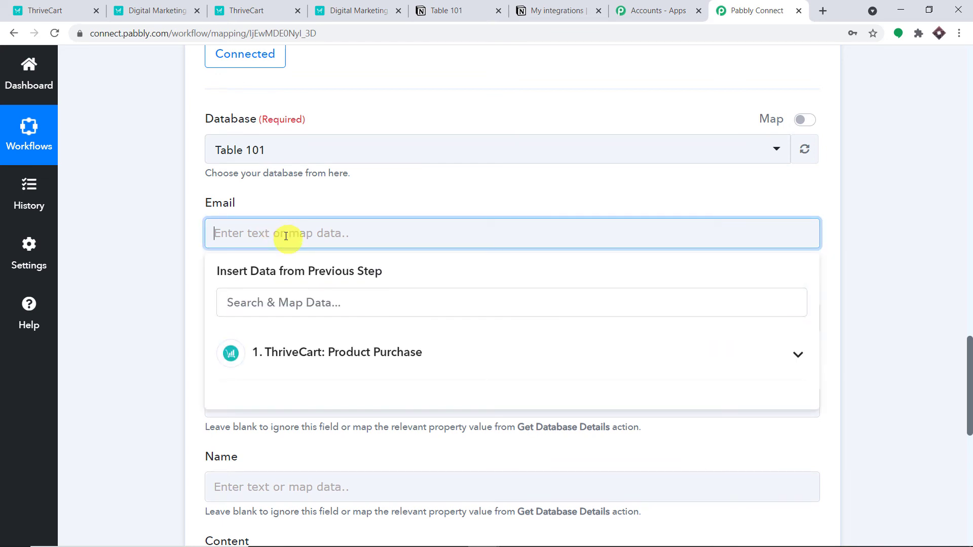
left_click(317, 361)
scroll(347, 406, "down", 5)
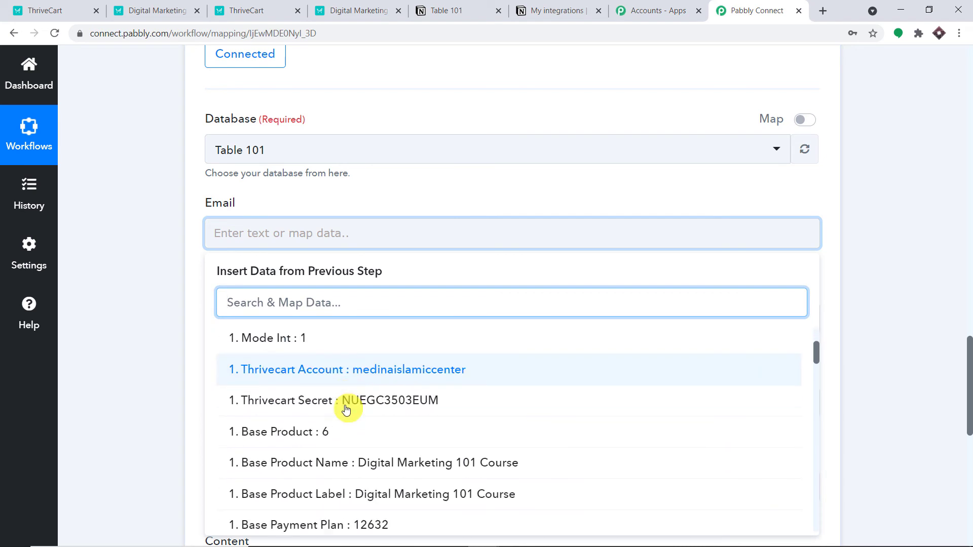
scroll(362, 421, "down", 8)
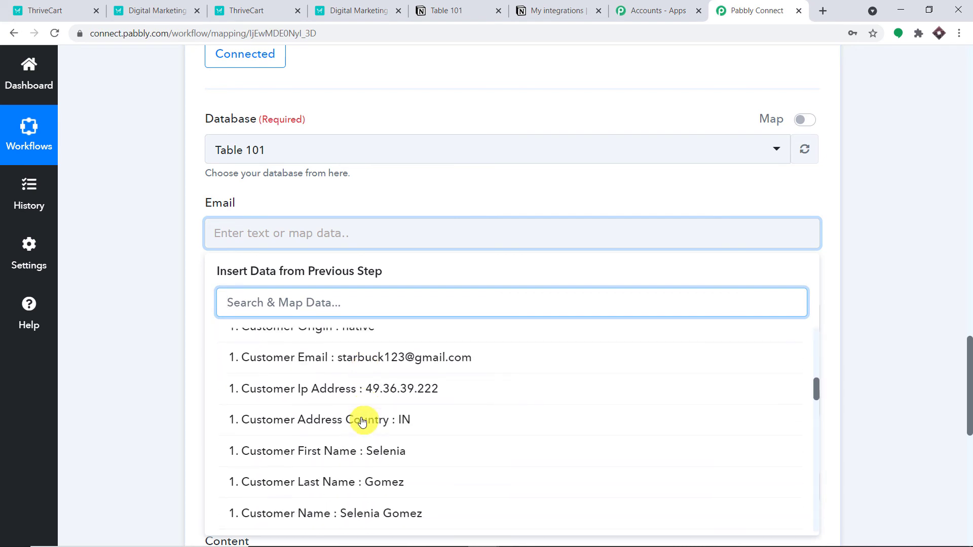
scroll(362, 421, "down", 10)
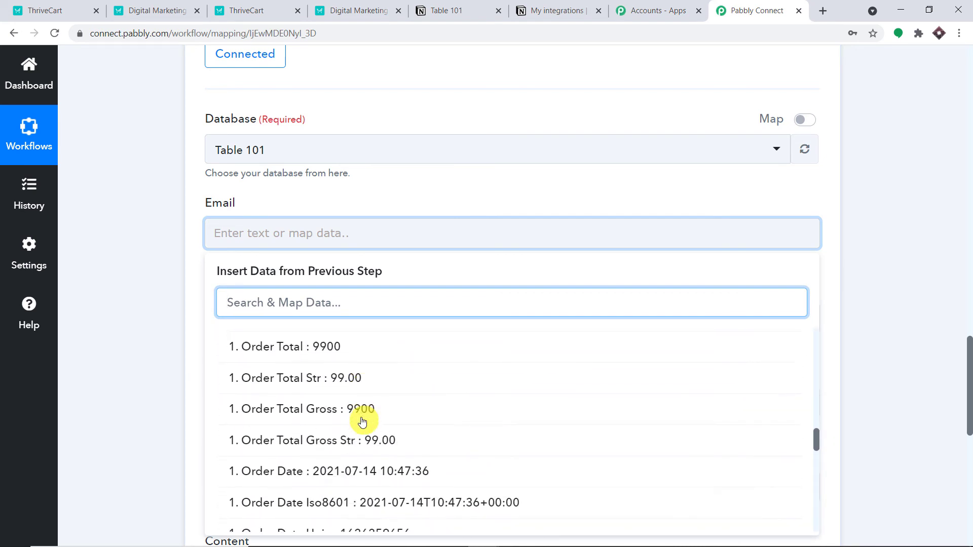
scroll(362, 422, "down", 8)
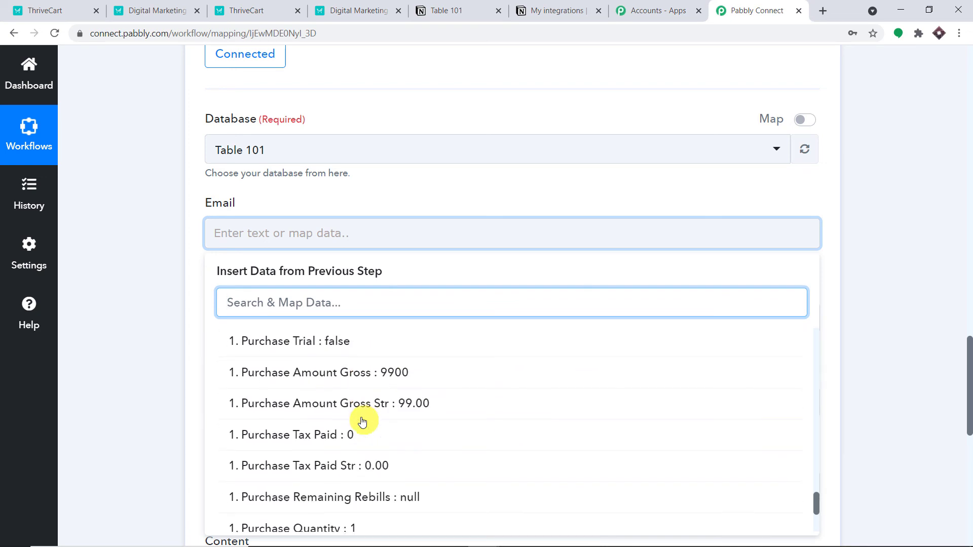
scroll(360, 416, "down", 1)
scroll(380, 382, "up", 15)
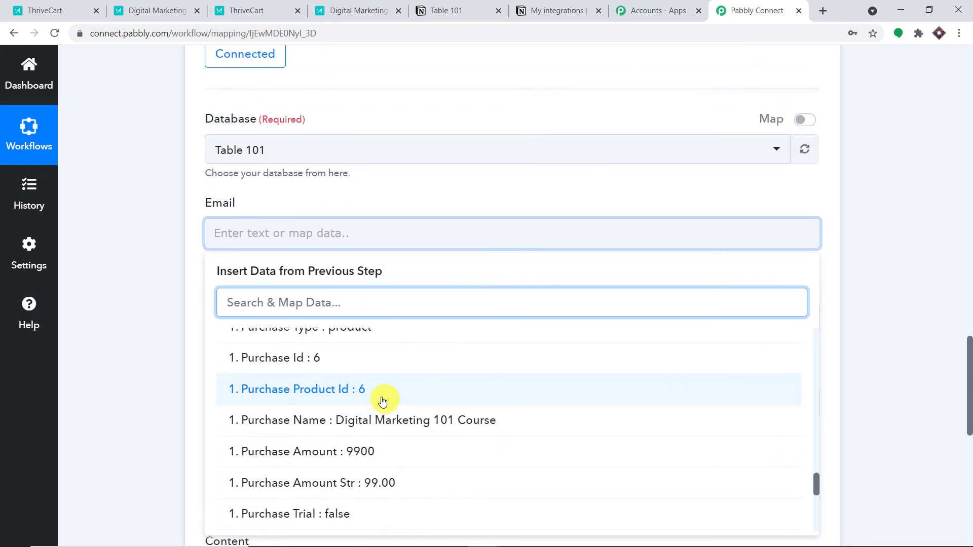
scroll(383, 401, "up", 10)
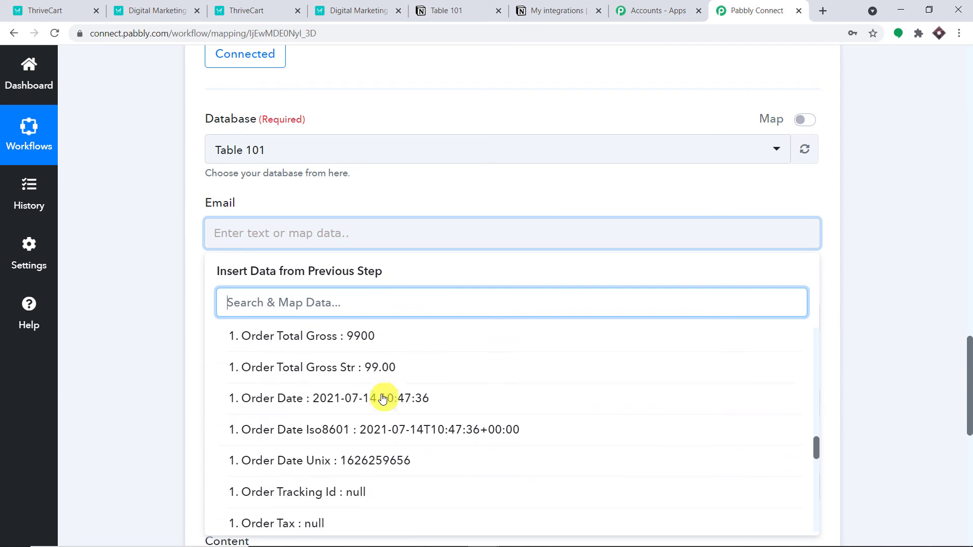
type("star")
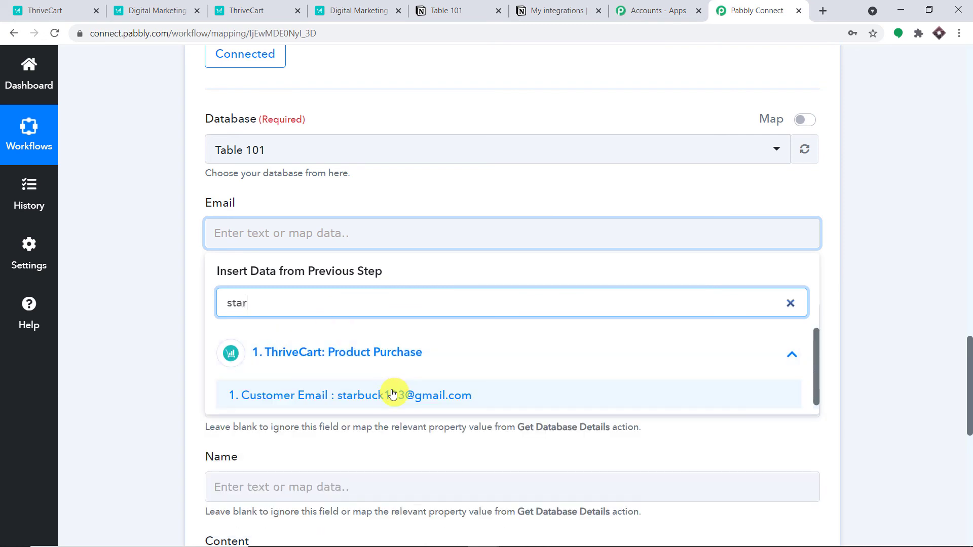
left_click(393, 395)
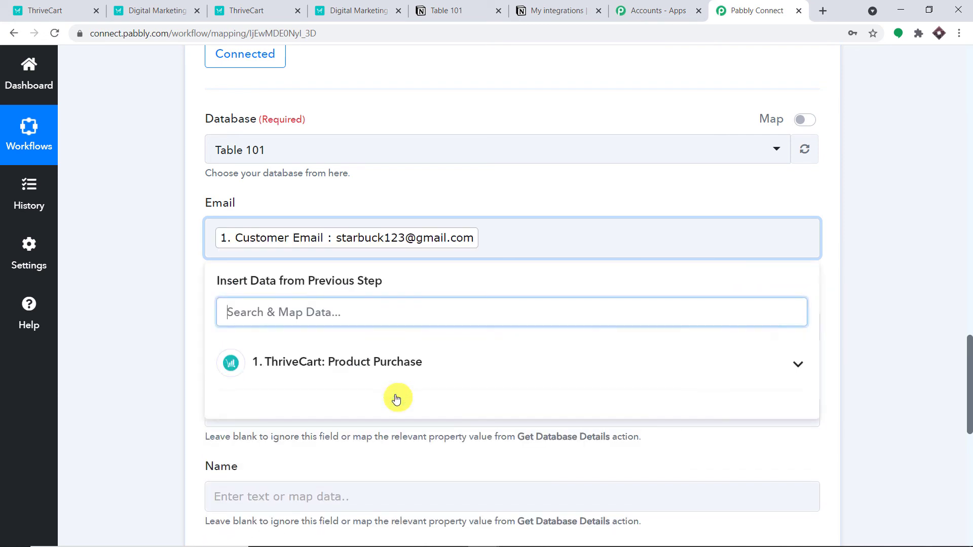
left_click(907, 138)
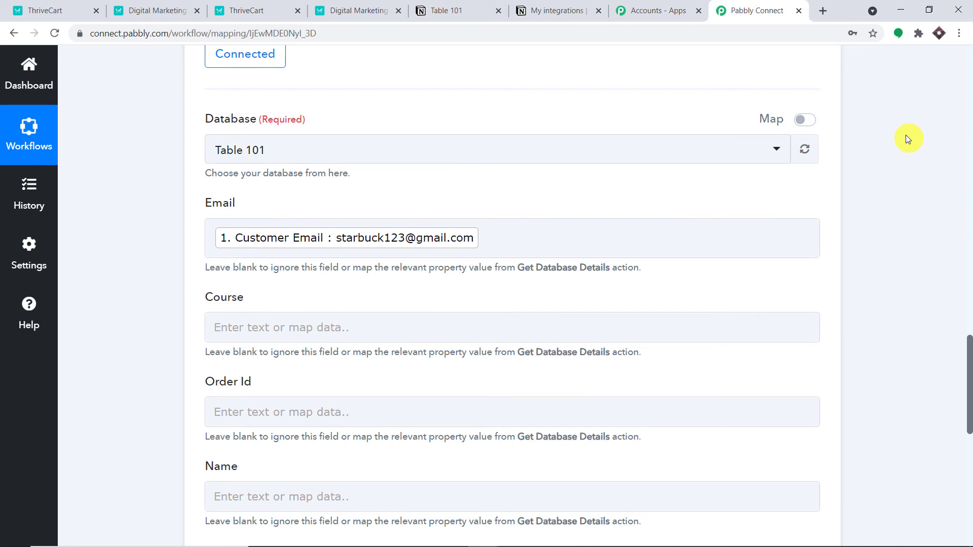
Step: Check the Customer Email value in the ThriveCart trigger response
scroll(969, 183, "up", 15)
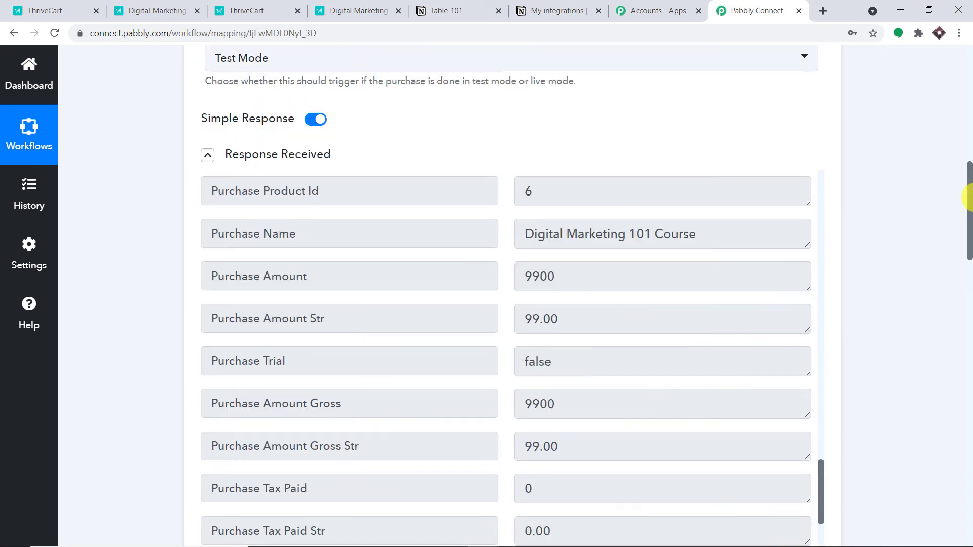
scroll(647, 299, "up", 15)
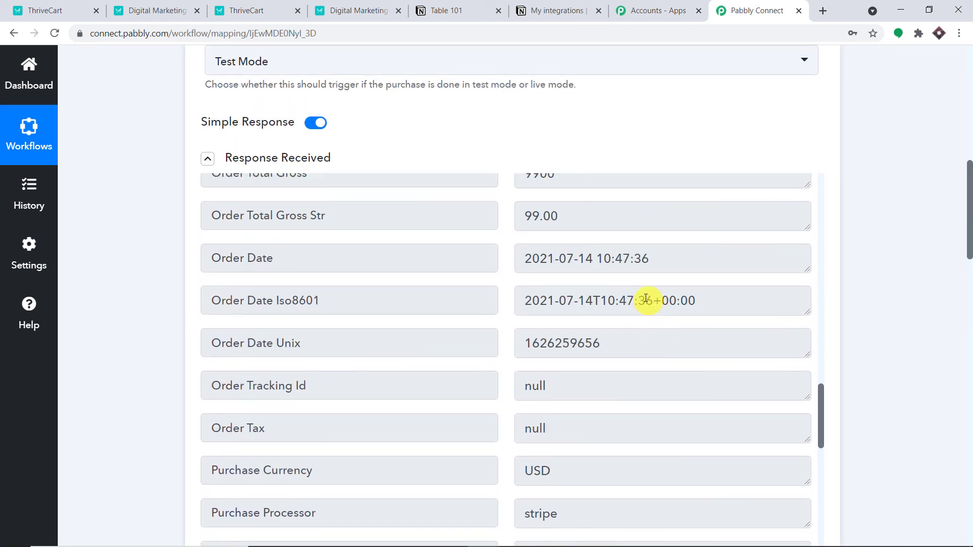
scroll(640, 295, "up", 10)
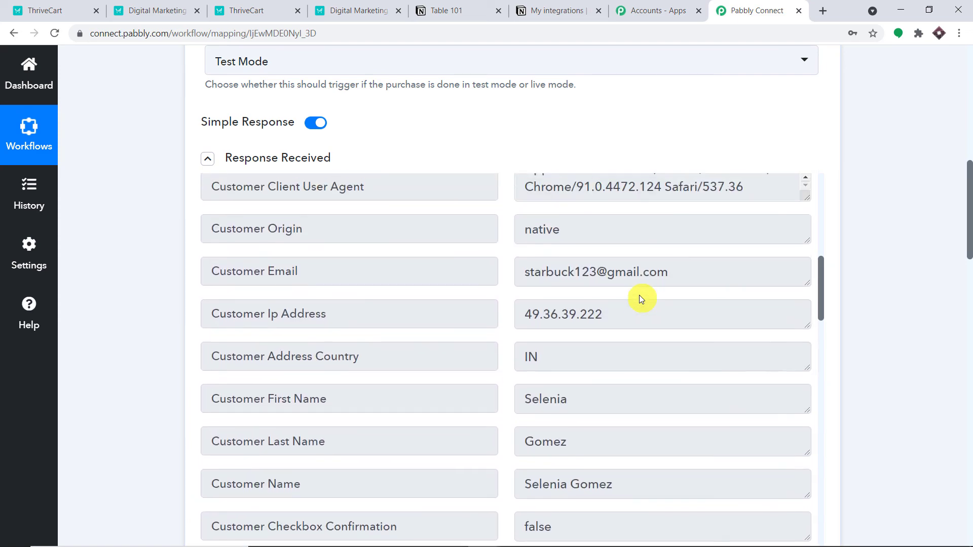
left_click(569, 272)
key("ctrl+a")
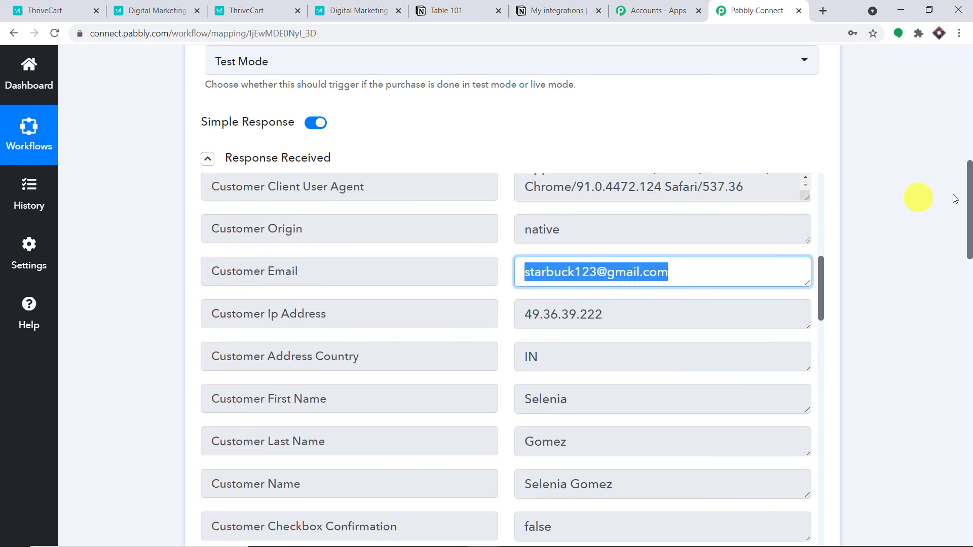
left_click_drag(970, 200, 970, 398)
scroll(504, 113, "down", 3)
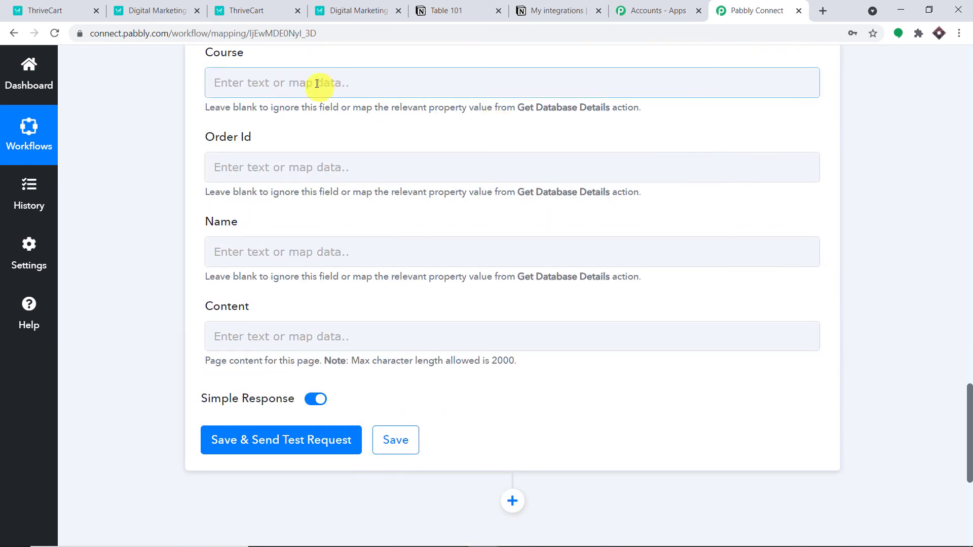
Step: Map Base Product Name into Course and Order Id into the Order Id field
left_click(309, 80)
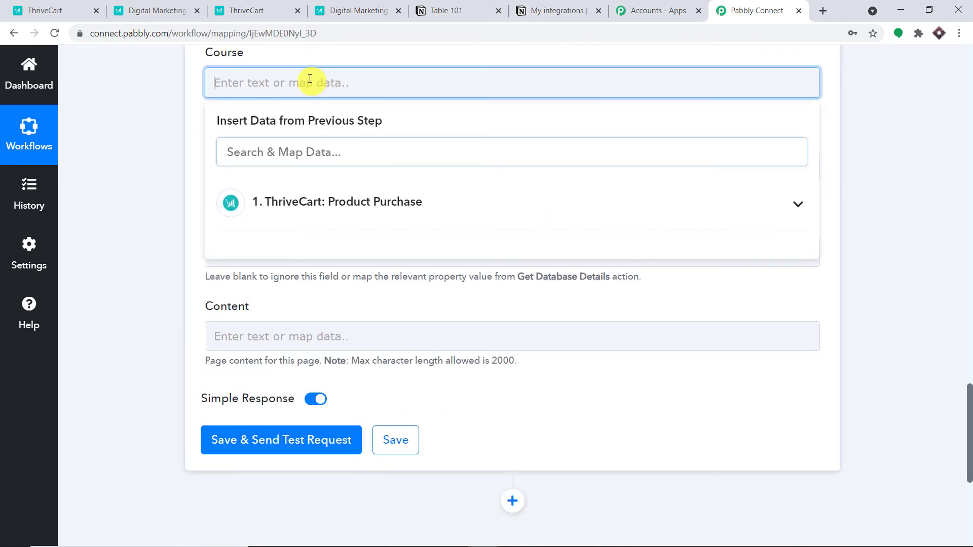
left_click(304, 201)
scroll(406, 329, "down", 1)
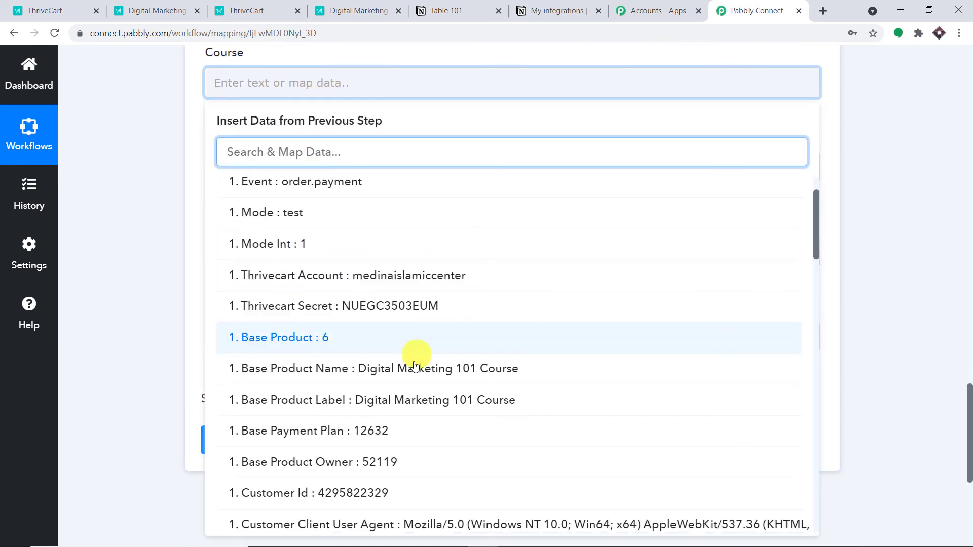
left_click(413, 374)
left_click(908, 213)
scroll(369, 131, "down", 1)
left_click(305, 114)
left_click(260, 236)
scroll(453, 364, "down", 8)
scroll(448, 355, "down", 7)
scroll(389, 385, "down", 2)
scroll(391, 373, "up", 2)
left_click(349, 265)
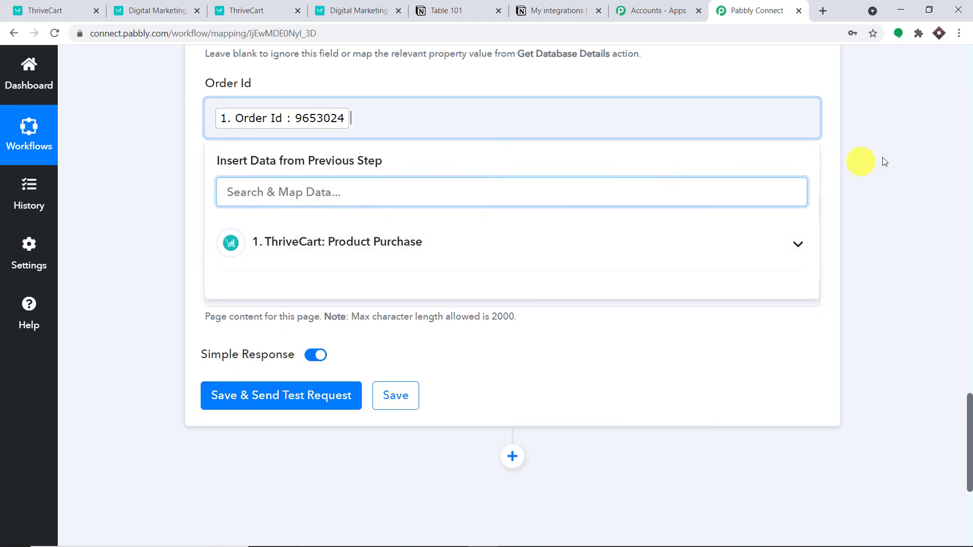
left_click(849, 141)
Step: Map ThriveCart's Customer Name into the Notion Name field
left_click(408, 208)
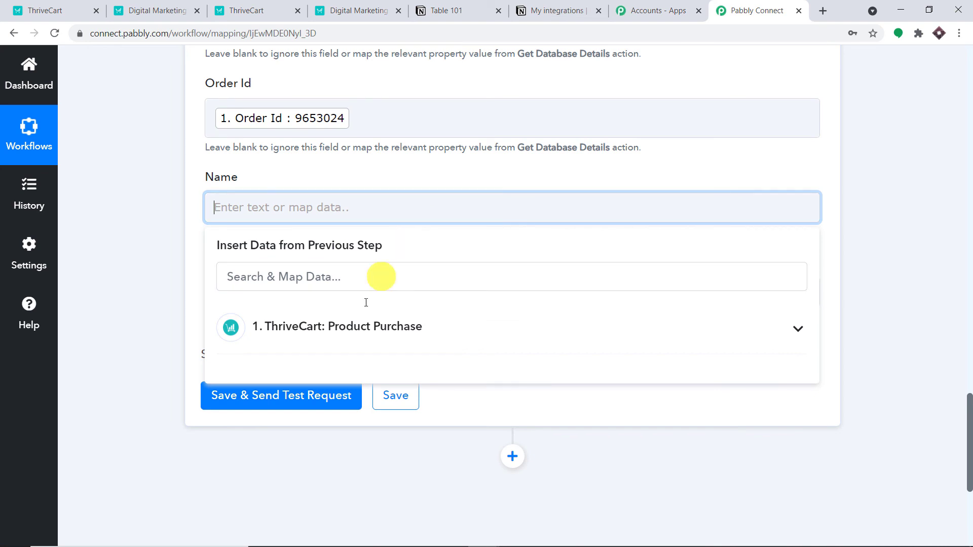
left_click(358, 338)
scroll(446, 370, "down", 5)
scroll(446, 378, "down", 4)
left_click(393, 366)
left_click(898, 175)
scroll(385, 111, "up", 5)
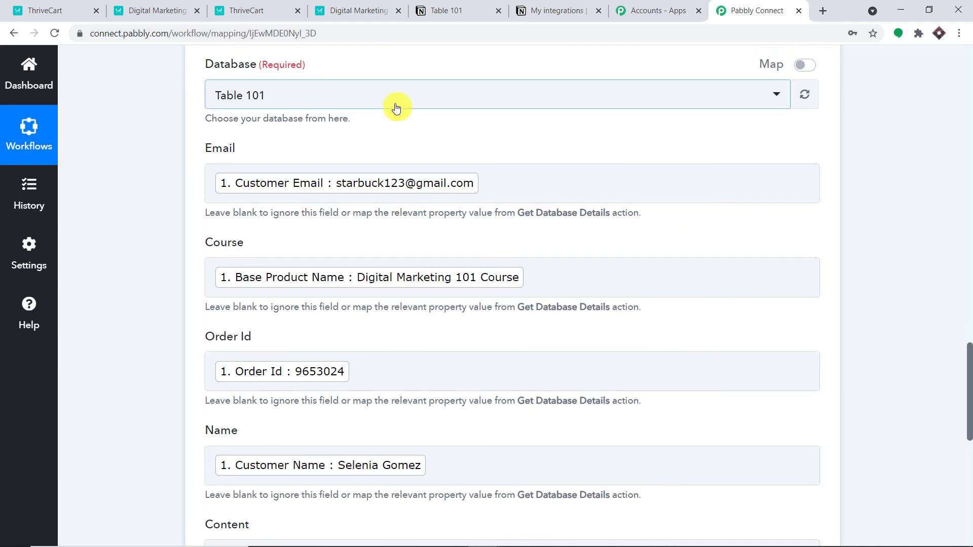
scroll(396, 108, "down", 9)
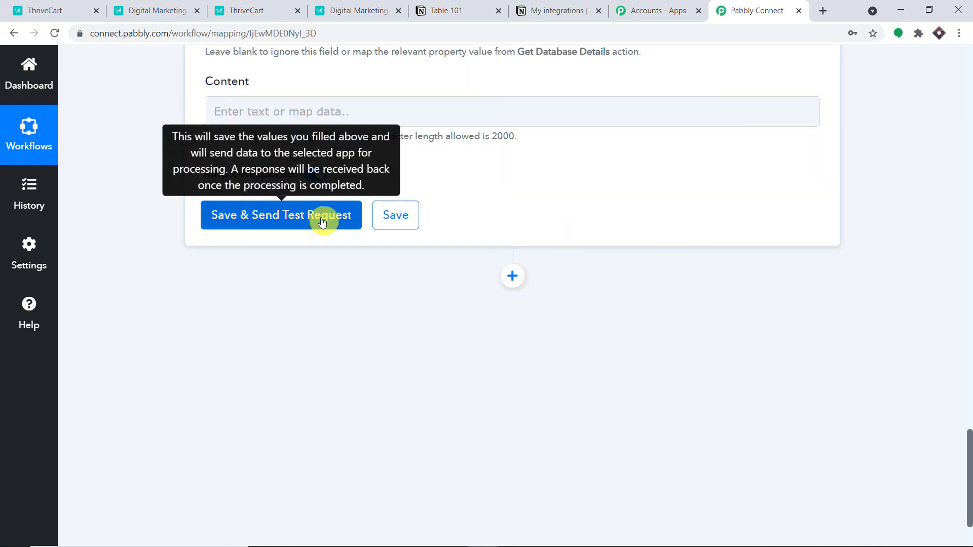
Step: Save the Notion Create Page action, send a test request, and check Table 101
left_click(320, 222)
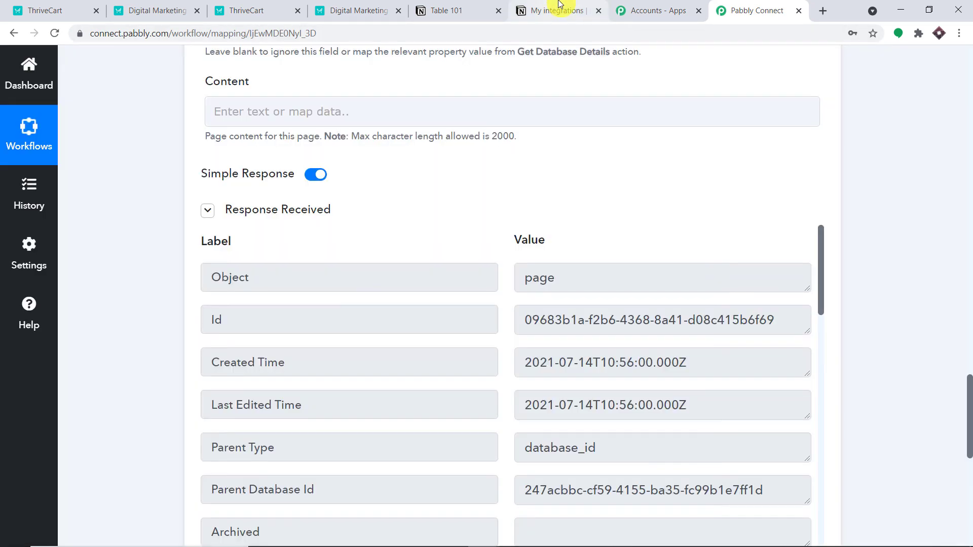
left_click(452, 5)
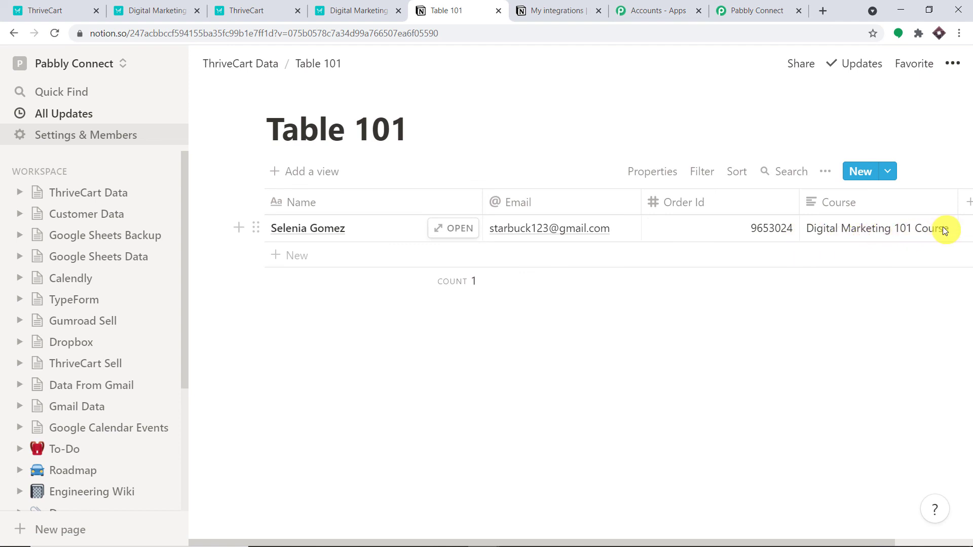
Step: Open the new Table 101 row to verify its email, course and order id
left_click(447, 229)
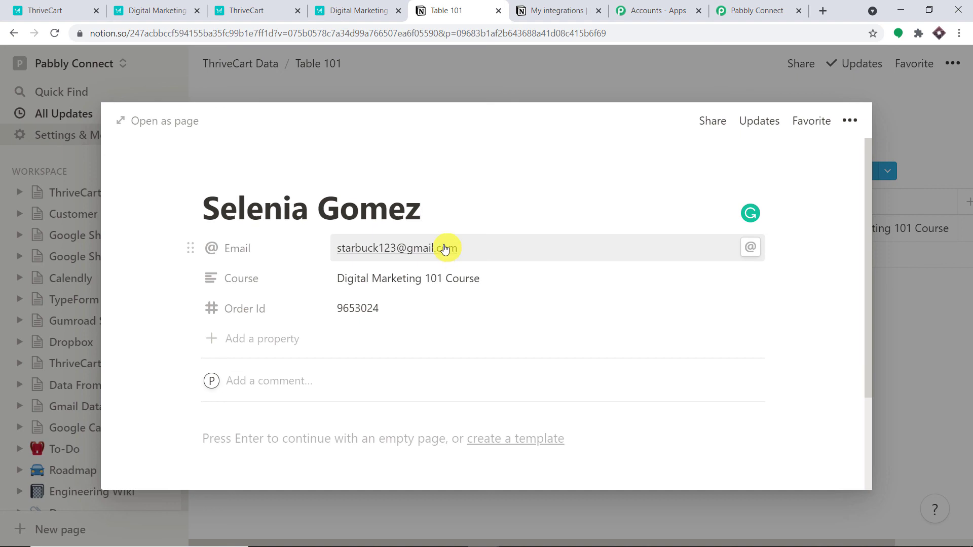
left_click(747, 4)
Step: Collapse the ThriveCart Product Purchase trigger card to show only the step summaries
left_click(969, 259)
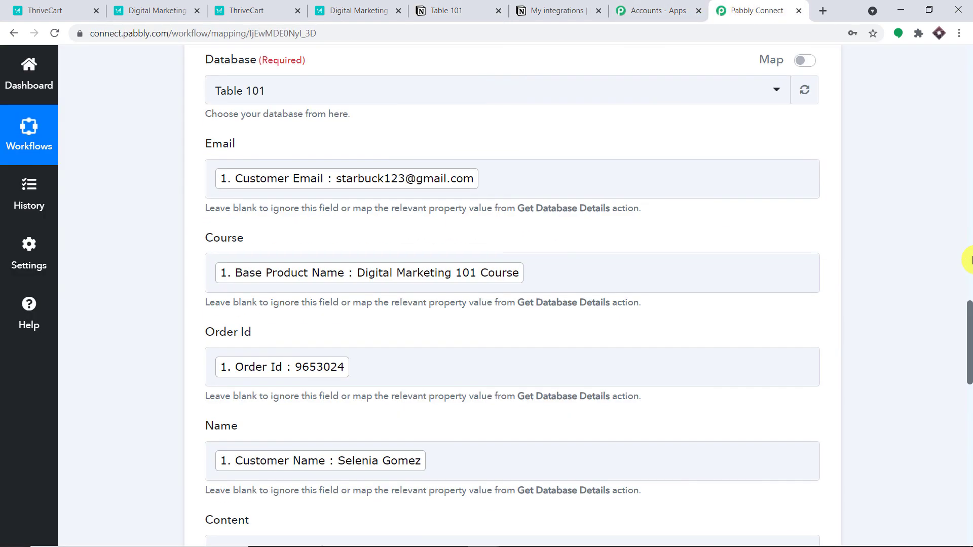
left_click(969, 164)
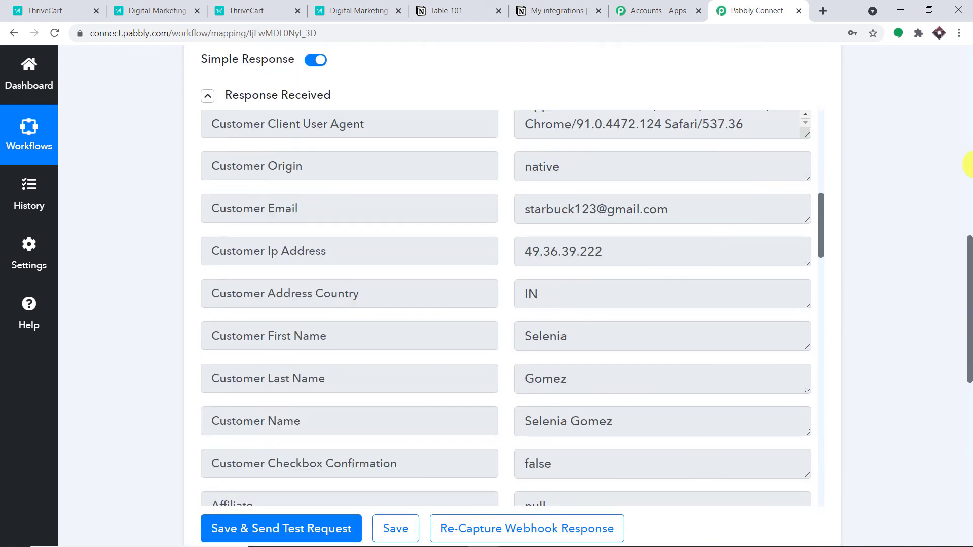
scroll(970, 143, "up", 3)
left_click(289, 169)
scroll(558, 157, "down", 3)
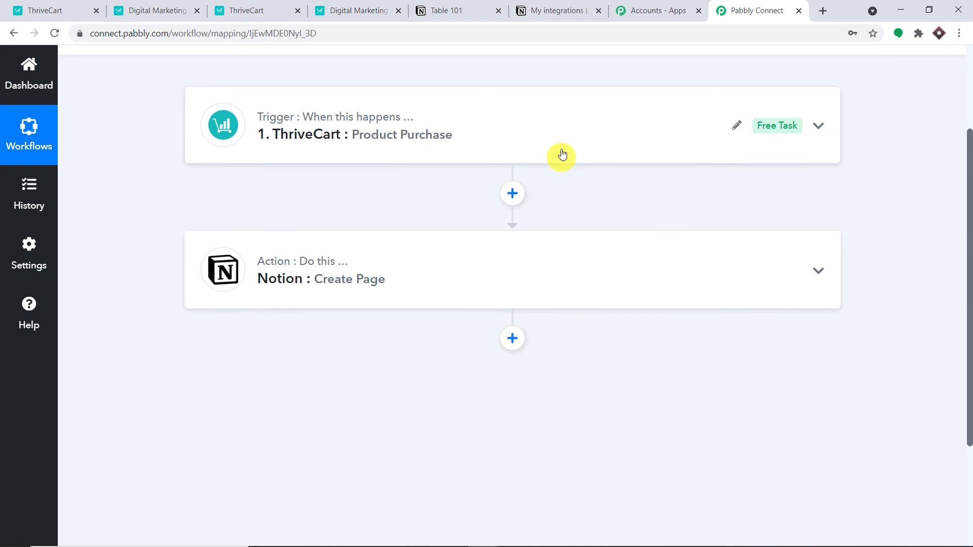
scroll(572, 142, "up", 1)
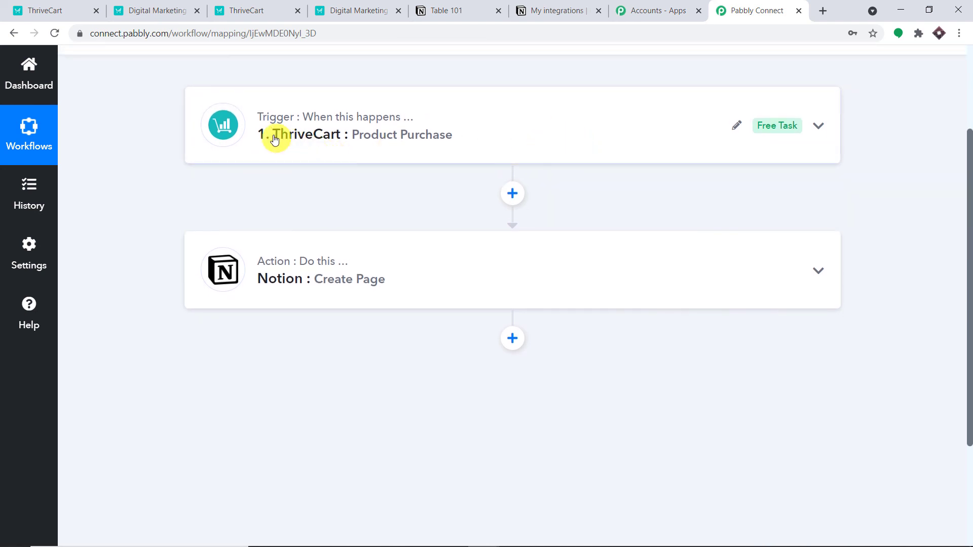